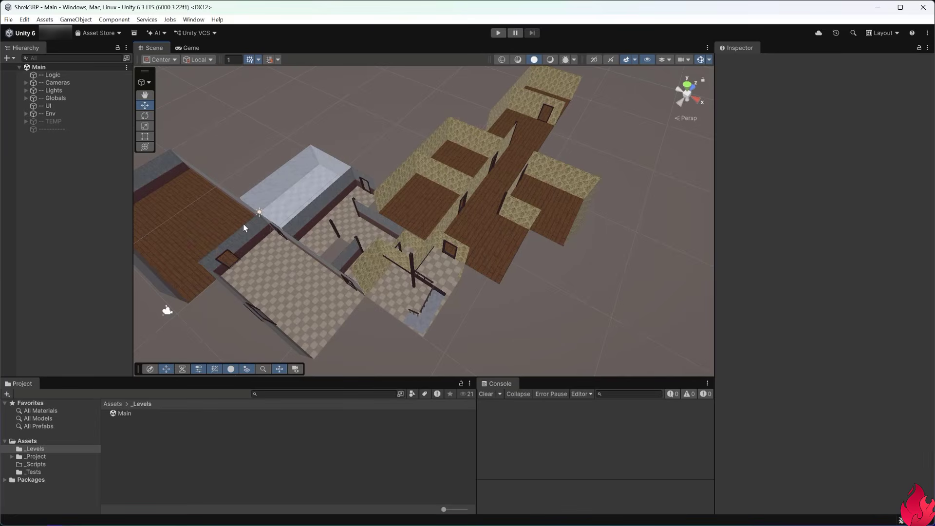
Step: Examine the building layout from several angles, including a close view of the staircase room
left_click_drag(320, 288, 385, 299, "alt")
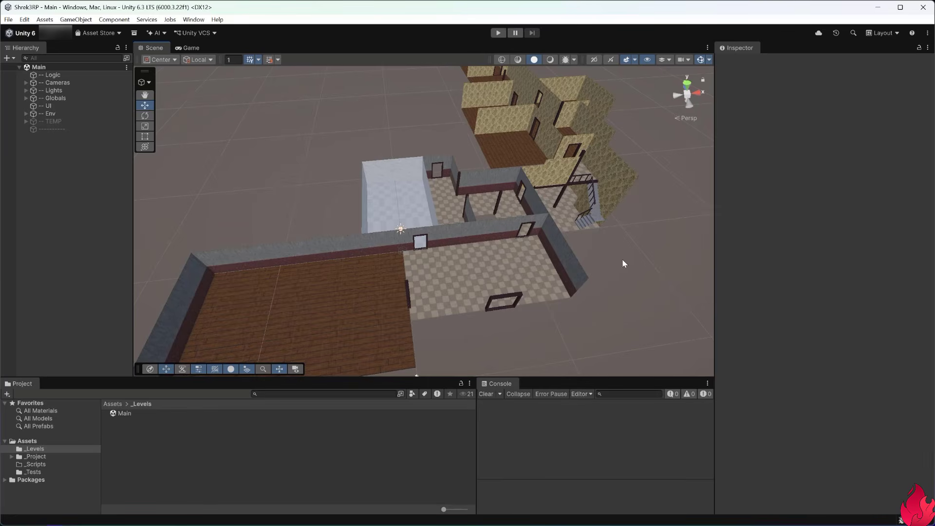
left_click_drag(623, 263, 448, 280, "alt")
scroll(320, 327, "up", 5)
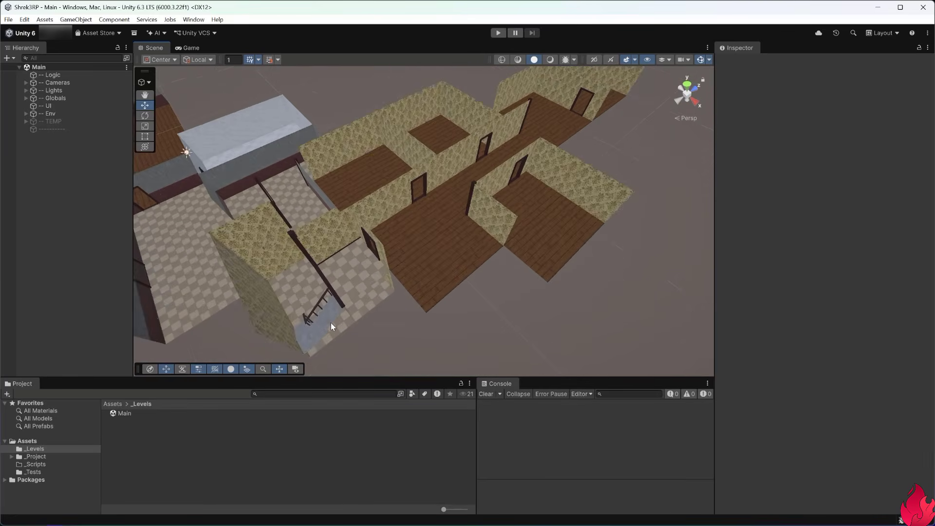
left_click_drag(340, 314, 351, 315, "alt")
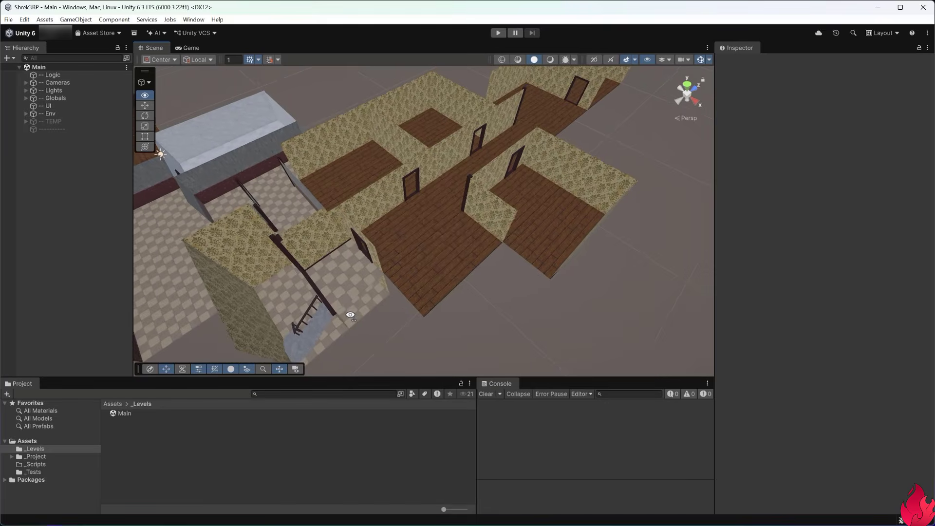
key("a")
right_click_drag(350, 315, 302, 218)
key("w")
key("s")
key("q")
key("w")
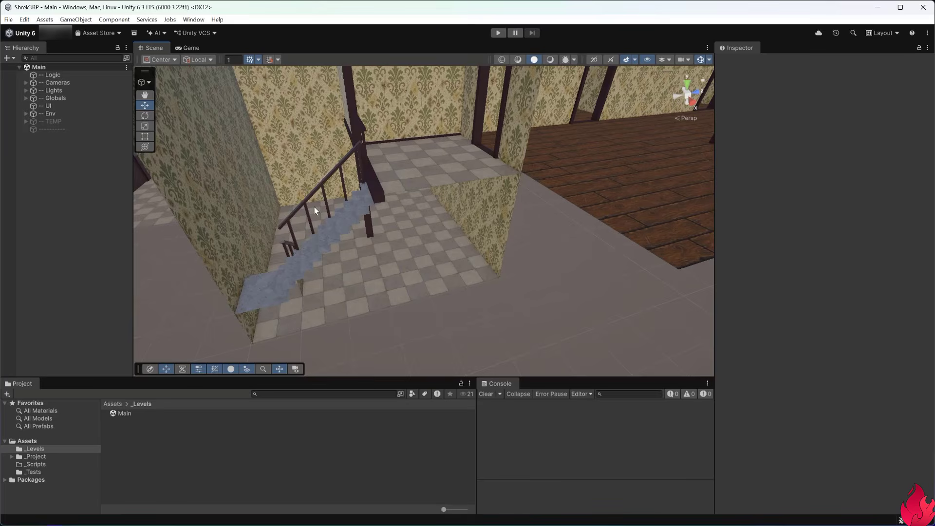
right_click_drag(295, 270, 459, 378)
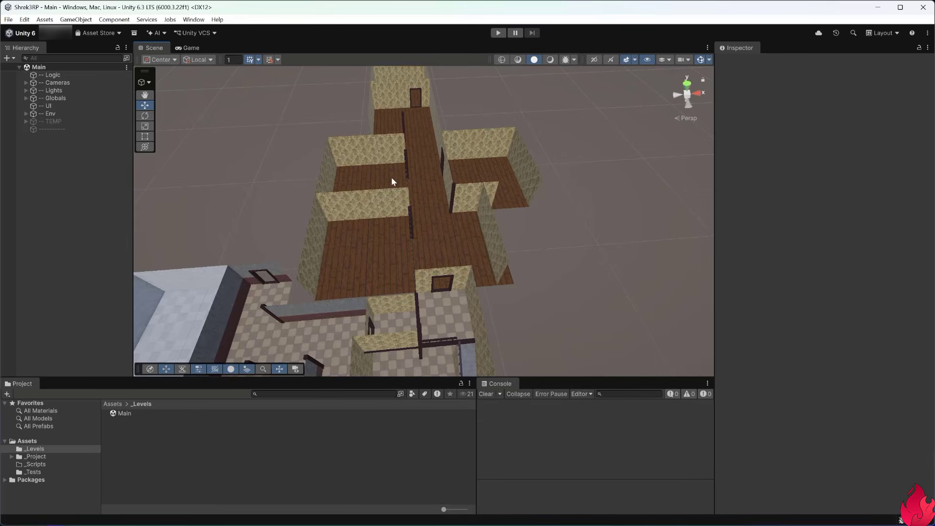
Step: Examine the upper corridor and the end bedroom from above
key("w")
right_click_drag(389, 182, 395, 239)
scroll(384, 193, "up", 3)
key("w")
key("w")
key("s")
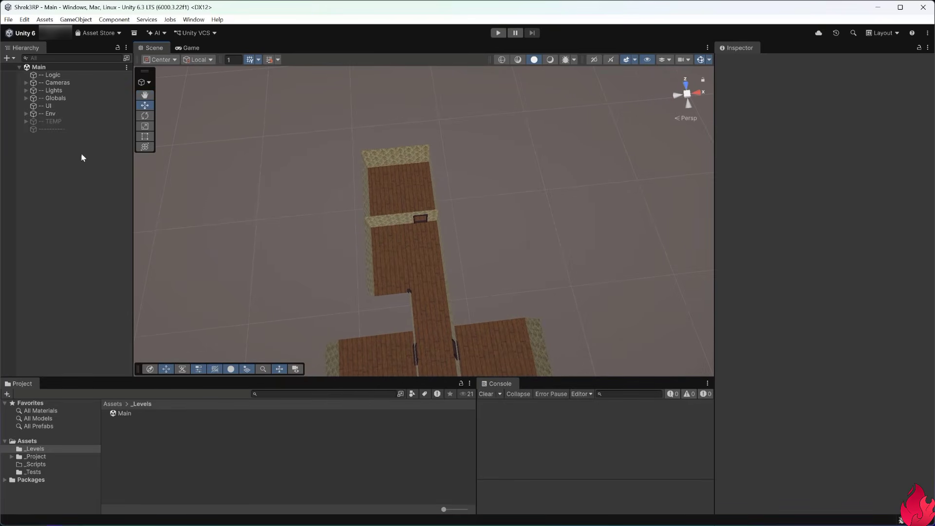
Step: Expand the Env group and toggle the scene visibility of PF_Space_Bedroom 3 off and back on
left_click(27, 114)
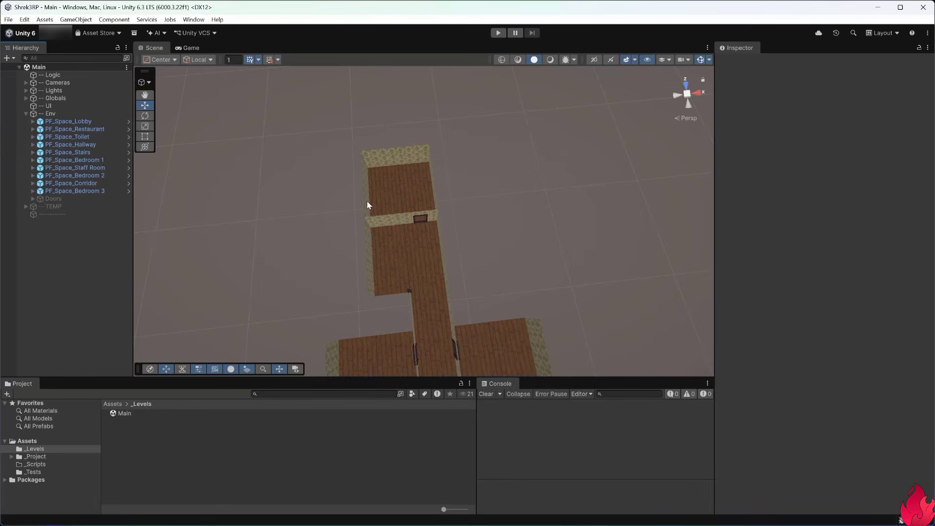
left_click(80, 192)
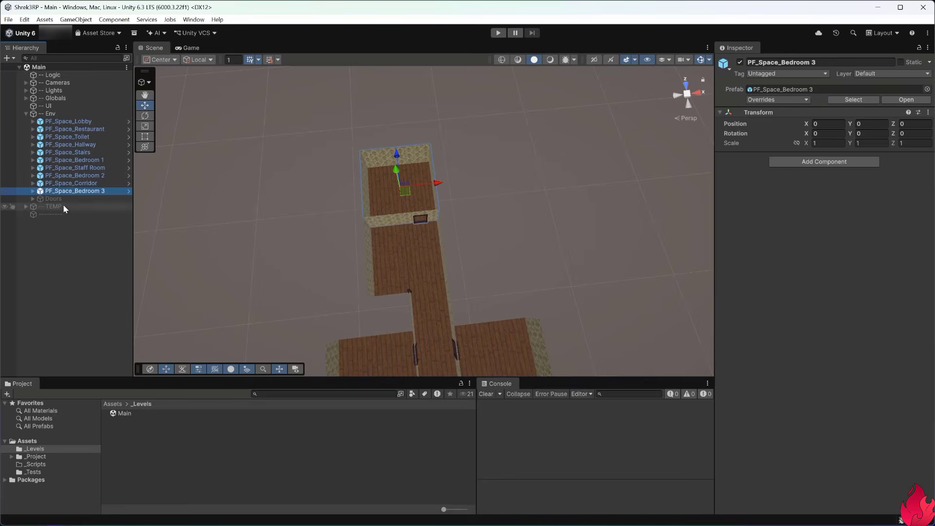
left_click(6, 192)
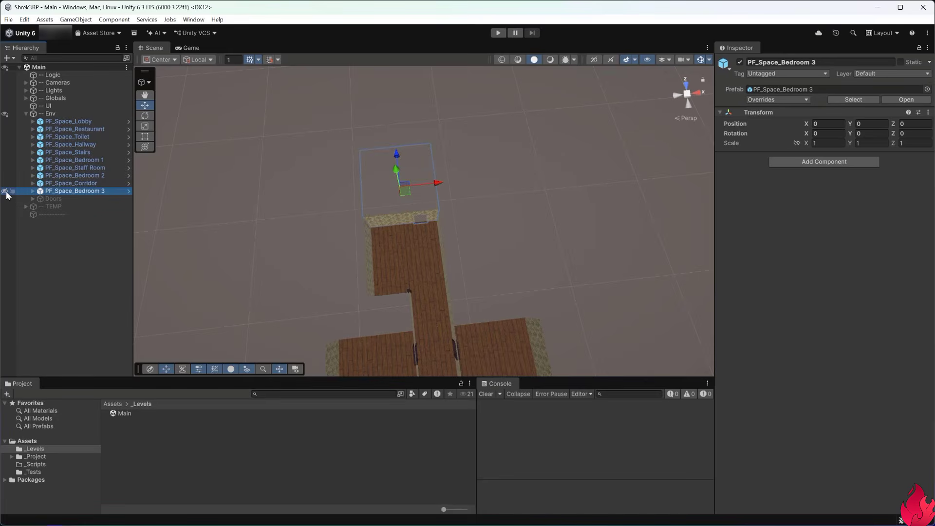
left_click(5, 191)
left_click(6, 191)
left_click(6, 191)
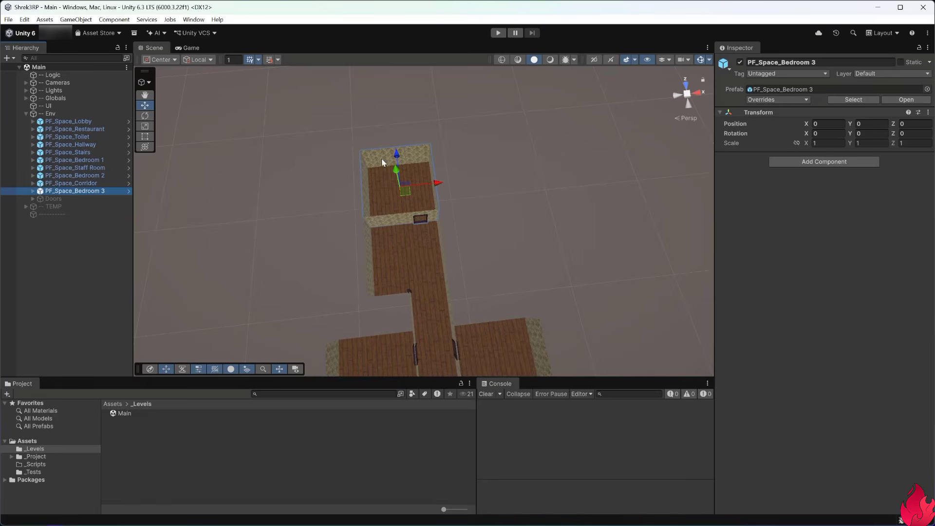
Step: Toggle the scene visibility of PF_Space_Corridor off and back on, and frame it in the Scene view
left_click_drag(460, 297, 336, 293, "alt")
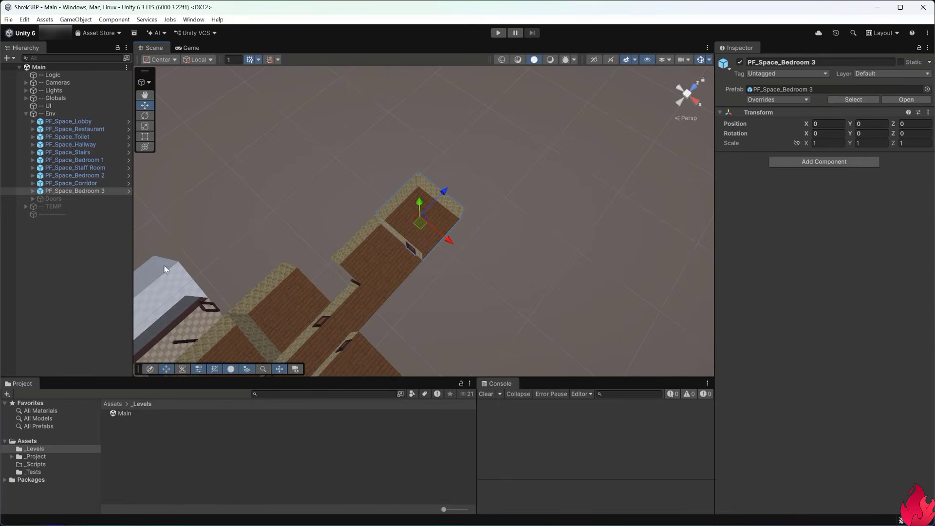
left_click(71, 183)
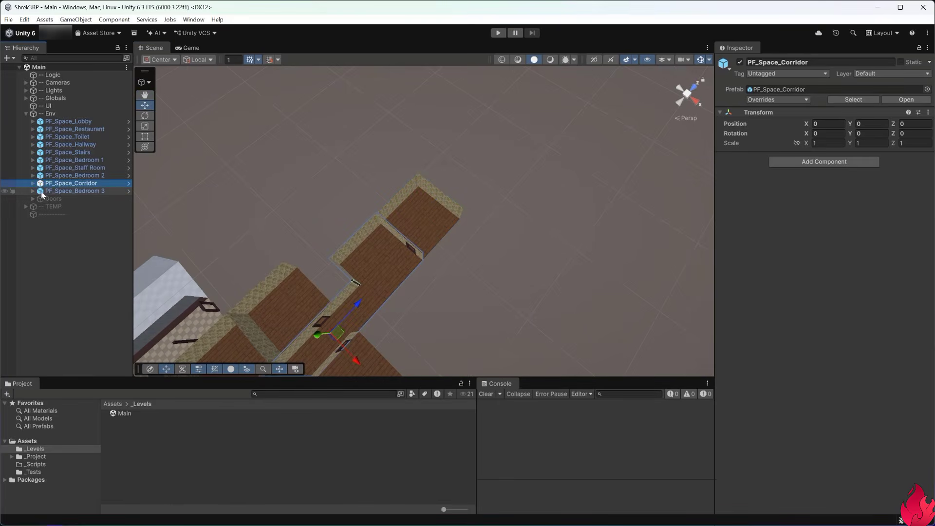
left_click(5, 184)
left_click(5, 184)
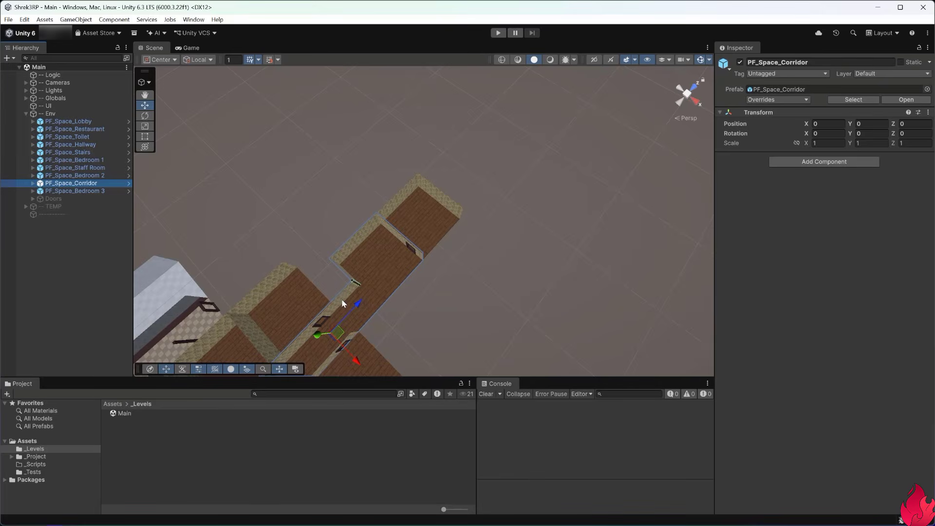
key("f")
Step: Frame PF_Space_Bedroom 2, PF_Space_Staff Room and PF_Space_Bedroom 1 in turn in the Scene view
left_click(66, 176)
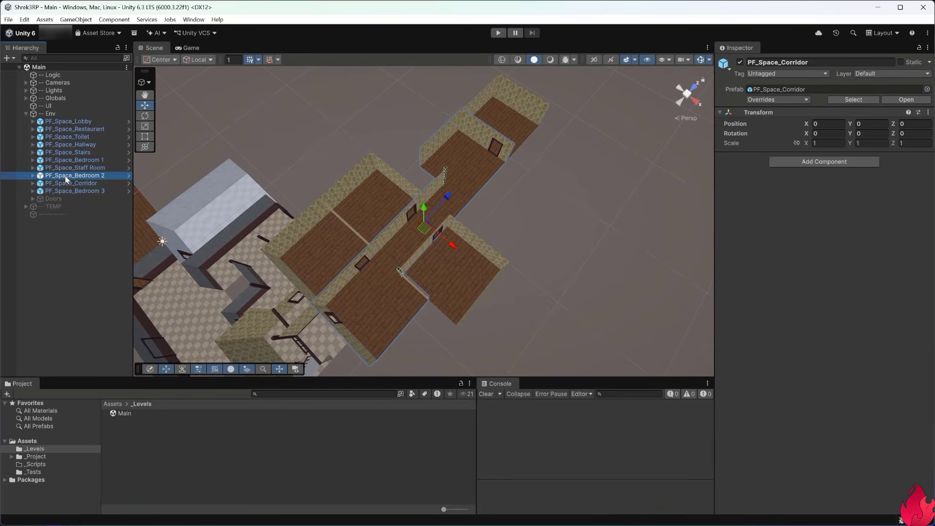
key("f")
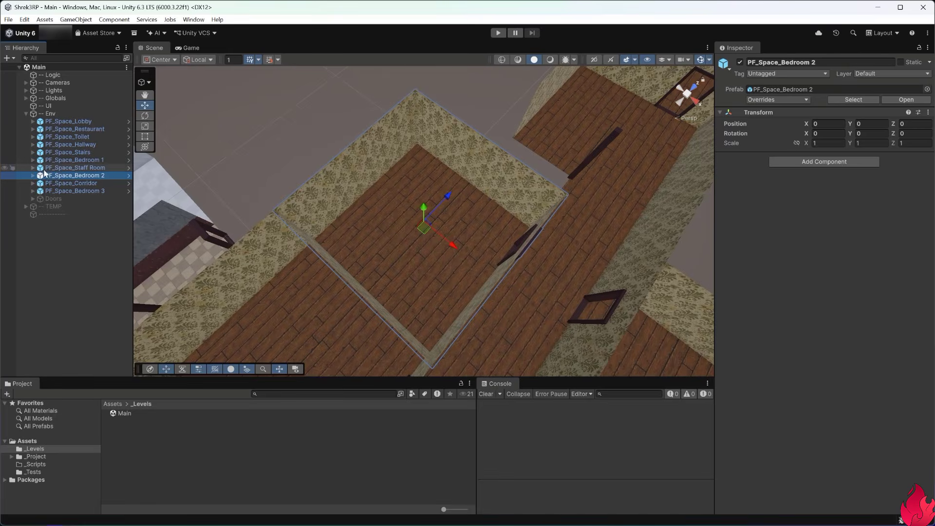
left_click(47, 168)
key("f")
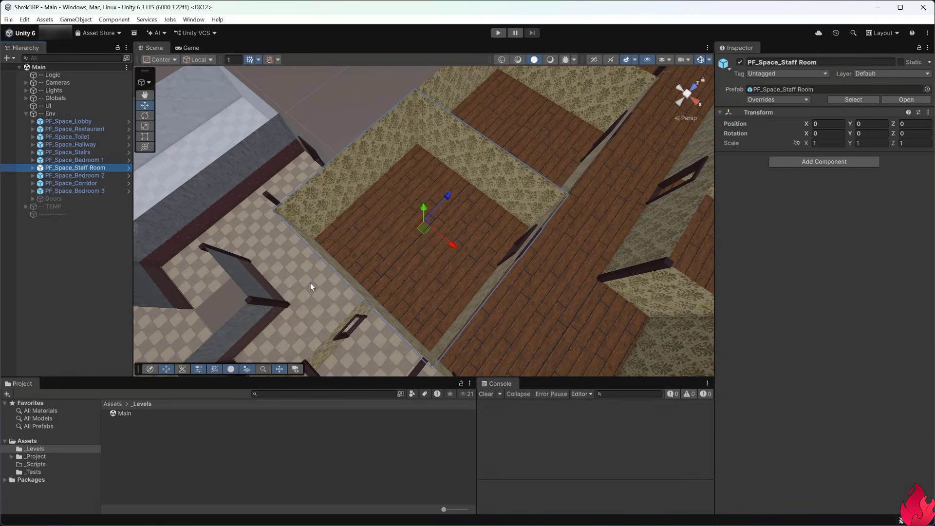
left_click(73, 160)
key("f")
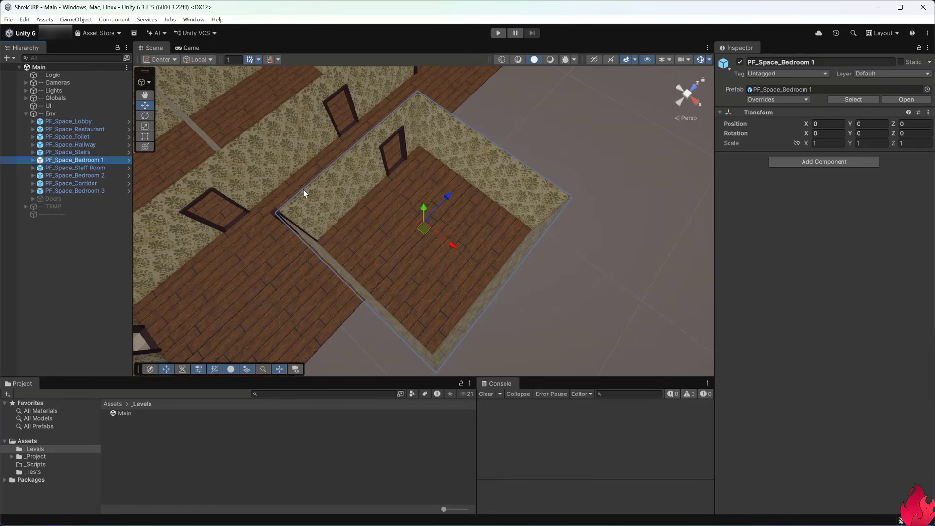
Step: Frame PF_Space_Stairs in the Scene view and inspect it from another angle
left_click(67, 153)
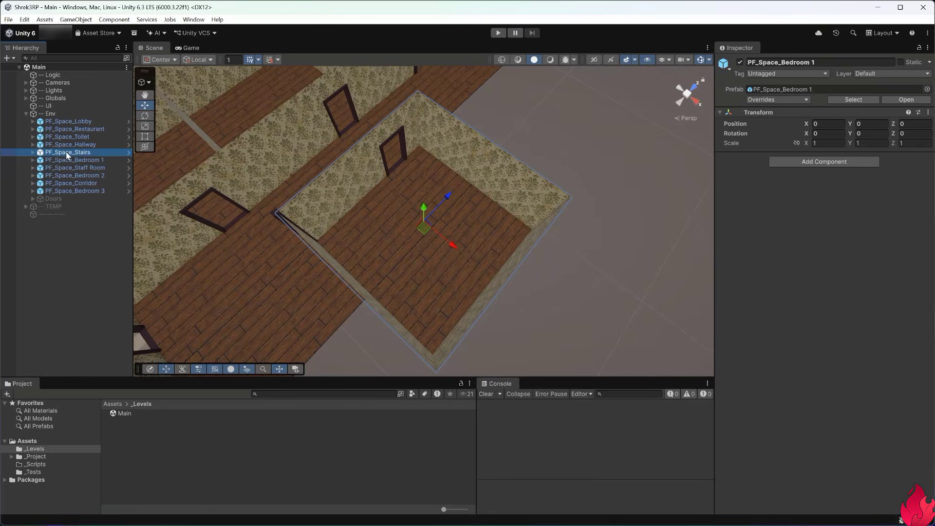
key("f")
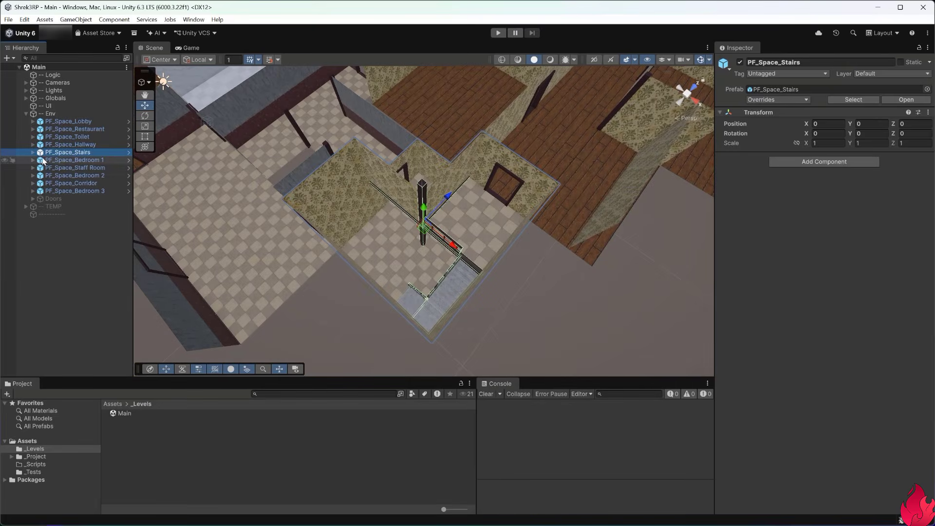
left_click_drag(434, 310, 509, 293, "alt")
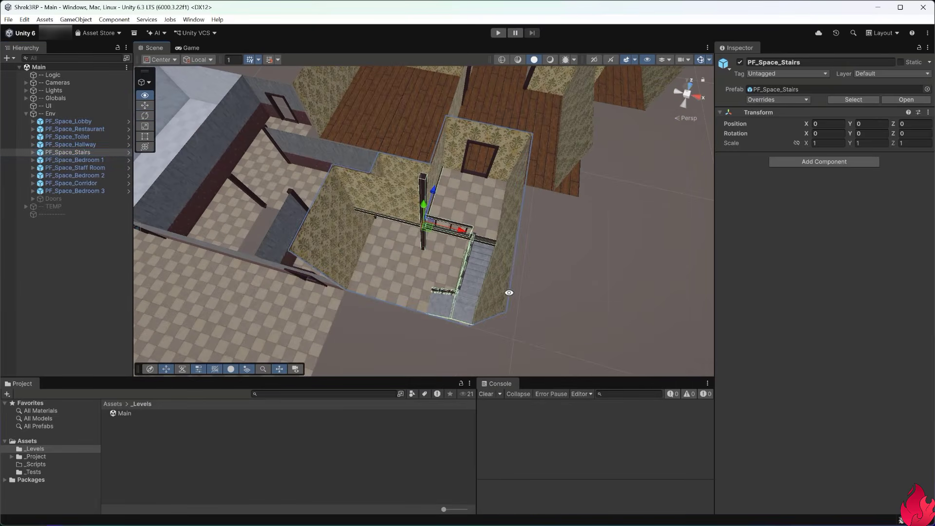
Step: Frame PF_Space_Hallway in the Scene view and inspect its walls and columns from different sides
left_click(57, 146)
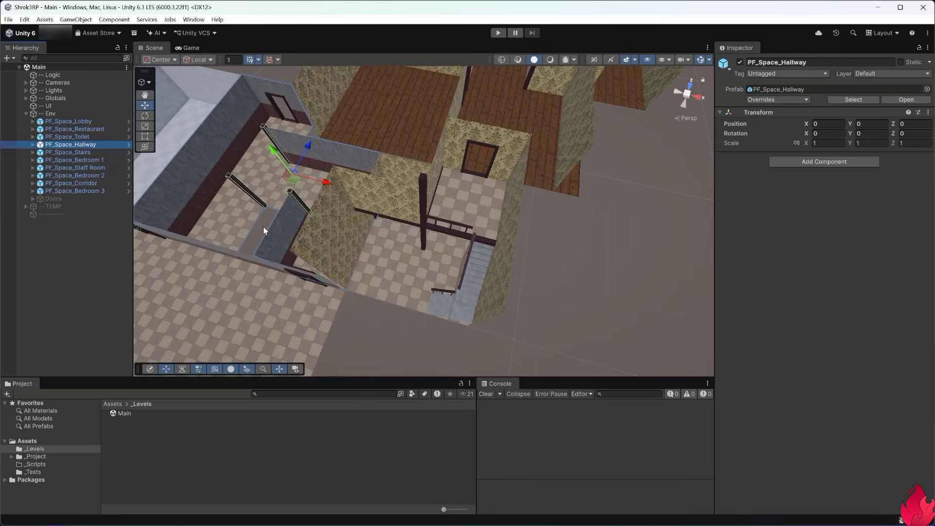
left_click_drag(263, 227, 278, 308, "alt")
key("f")
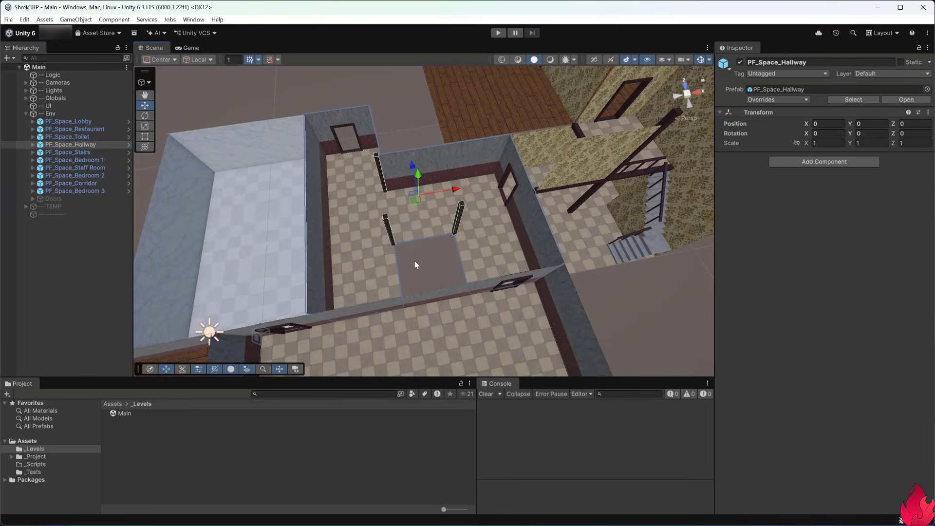
left_click_drag(417, 264, 679, 184, "alt")
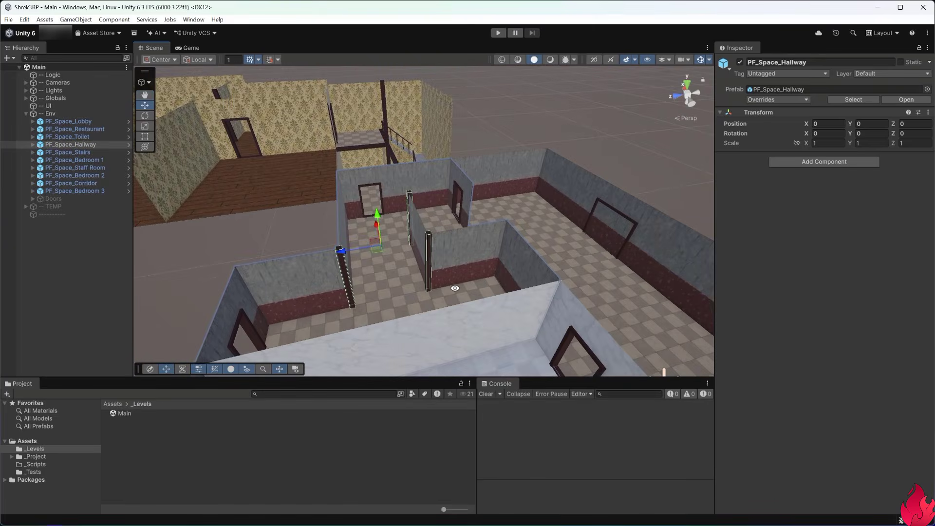
left_click_drag(455, 288, 469, 286, "alt")
Step: Expand PF_Space_Hallway and toggle the scene visibility of its HallWay Floor object off and back on
left_click(33, 145)
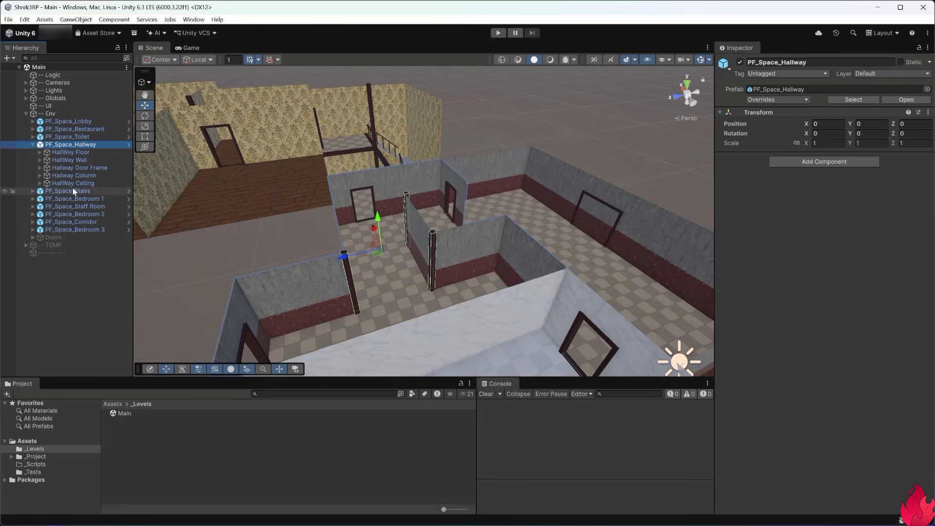
left_click(68, 153)
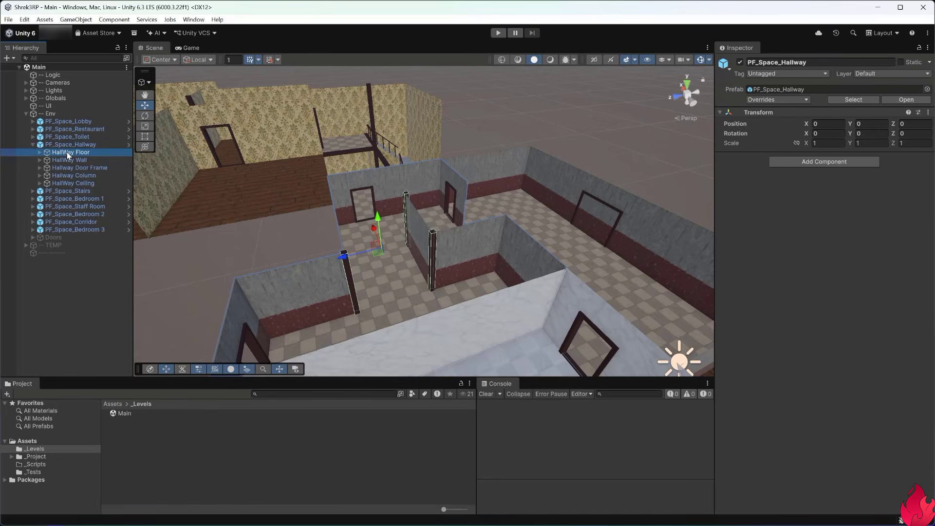
left_click(5, 153)
left_click(4, 153)
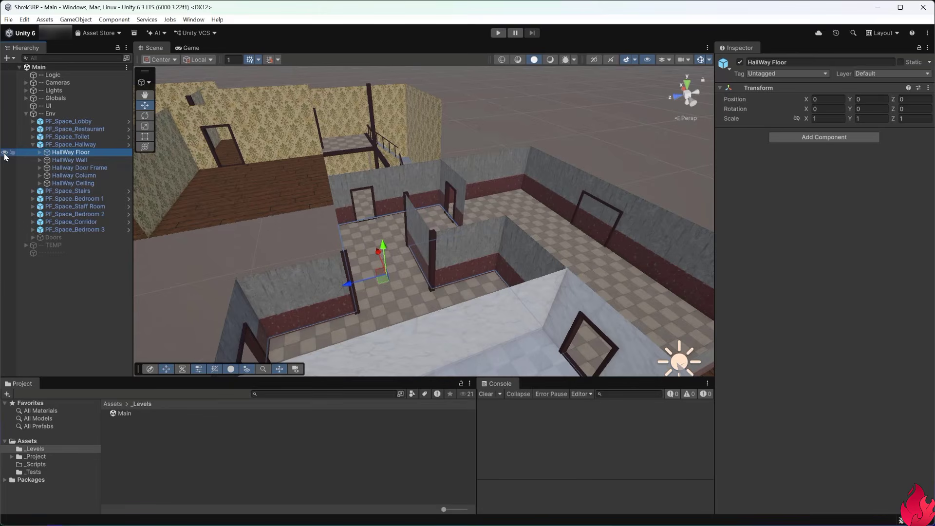
Step: Toggle the scene visibility of HallWay Wall off and back on, and select Hallway Door Frame
left_click(66, 161)
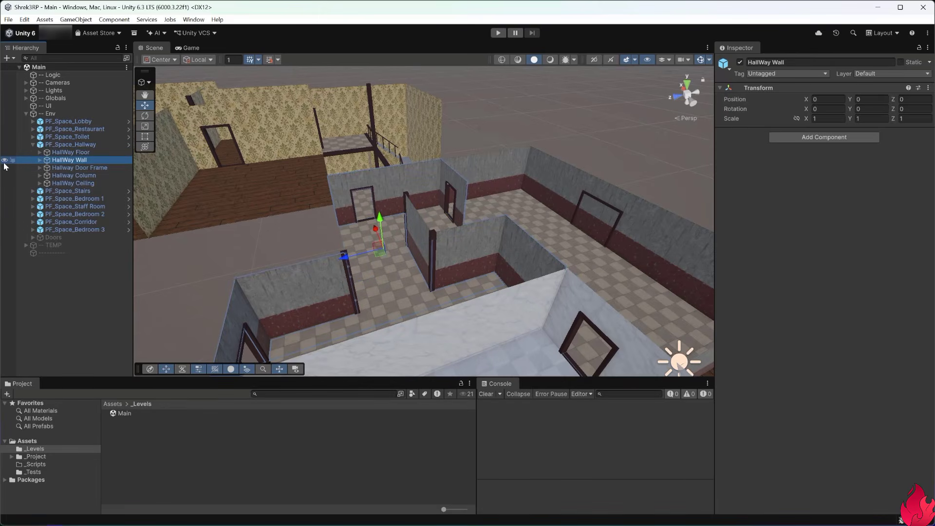
left_click(5, 162)
left_click(5, 162)
left_click(4, 162)
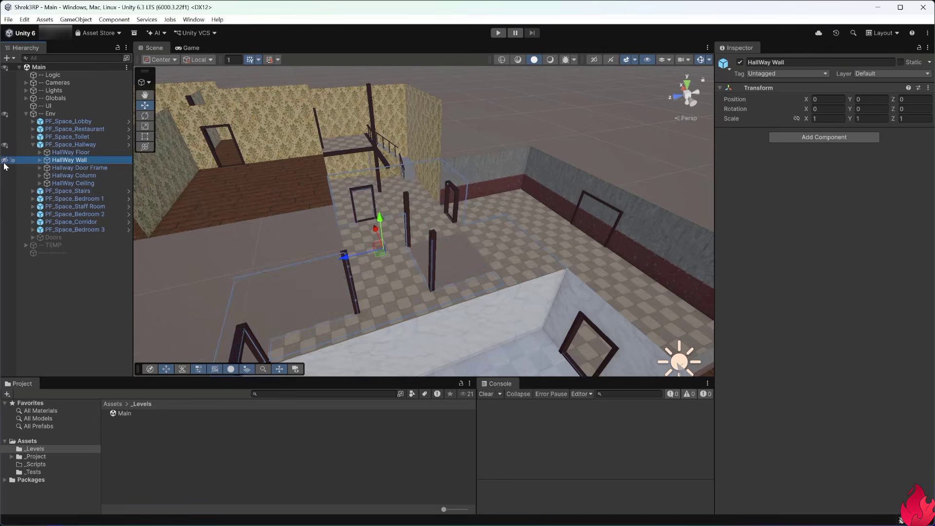
left_click(4, 162)
left_click(78, 168)
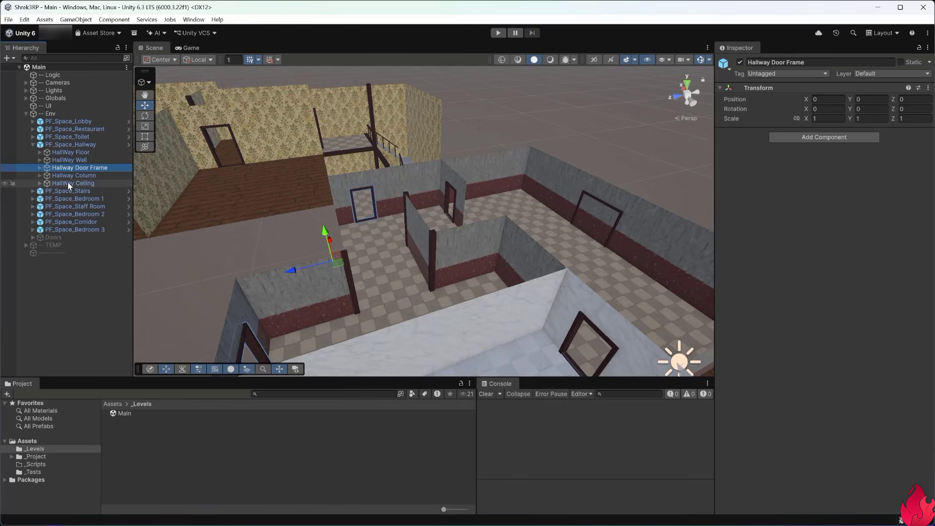
Step: Select the Env parent object and view the rooms it contains from a higher angle
left_click(341, 523)
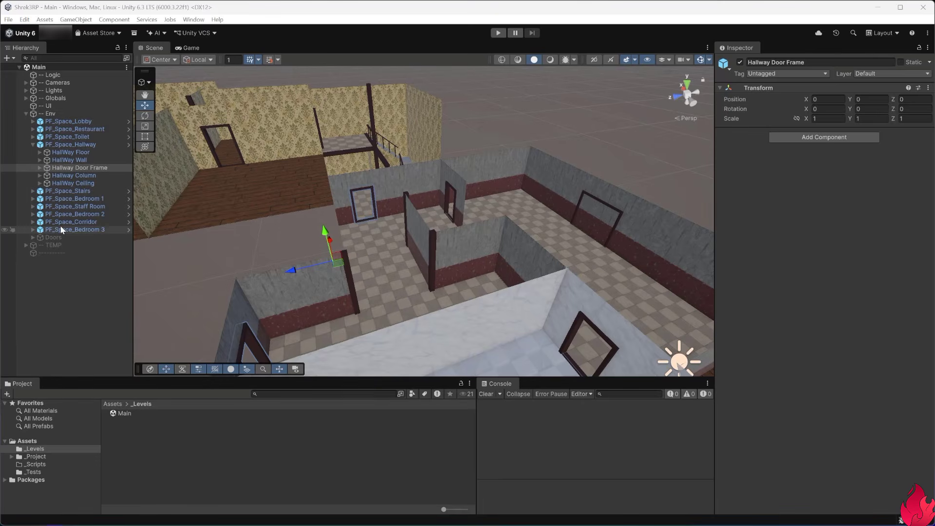
left_click(49, 114)
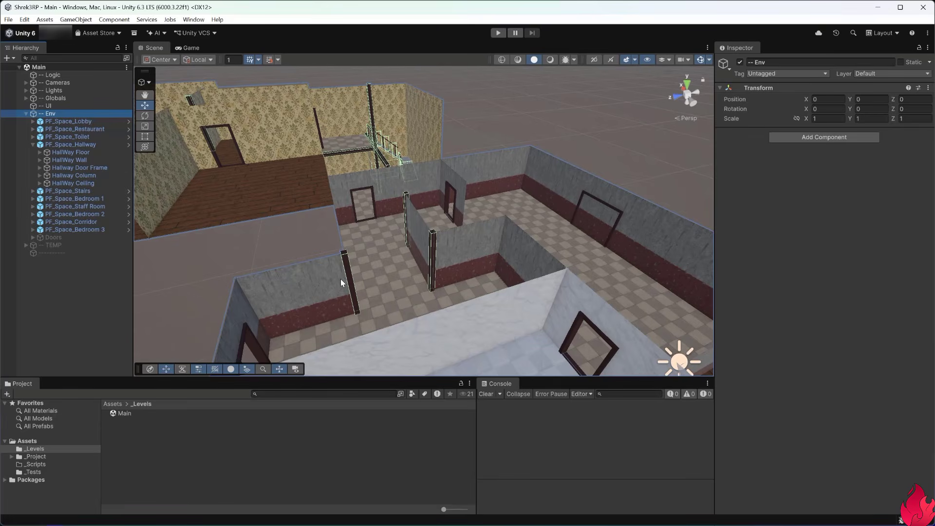
left_click_drag(425, 316, 467, 286, "alt")
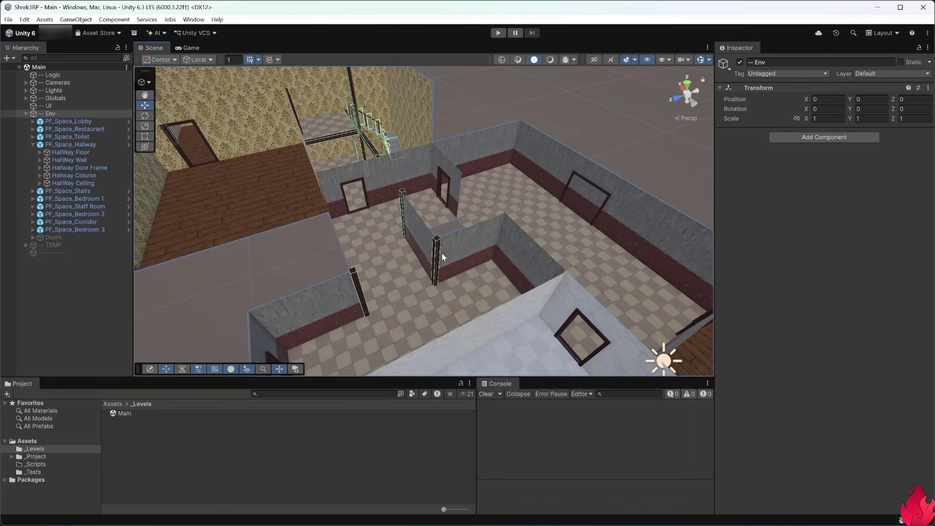
Step: Collapse PF_Space_Hallway, expand it again, and select its Hallway Column child object
left_click(32, 142)
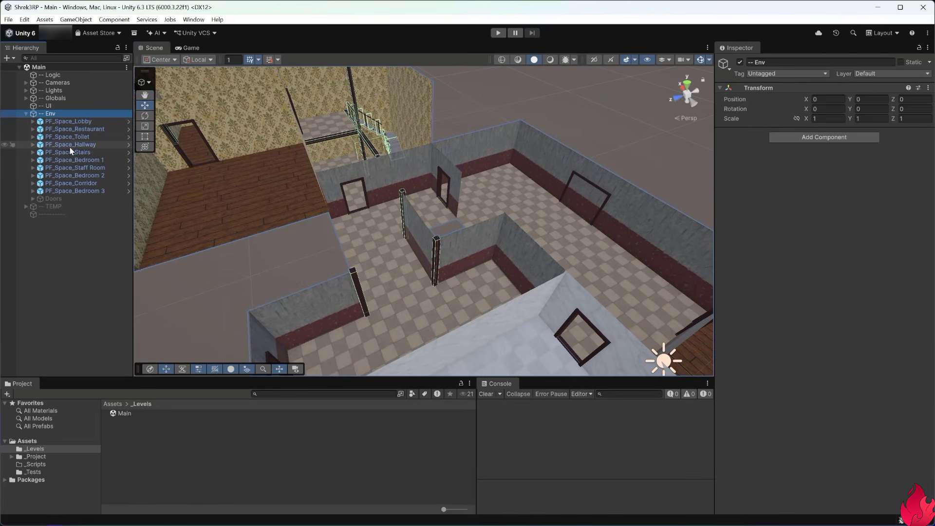
left_click(61, 145)
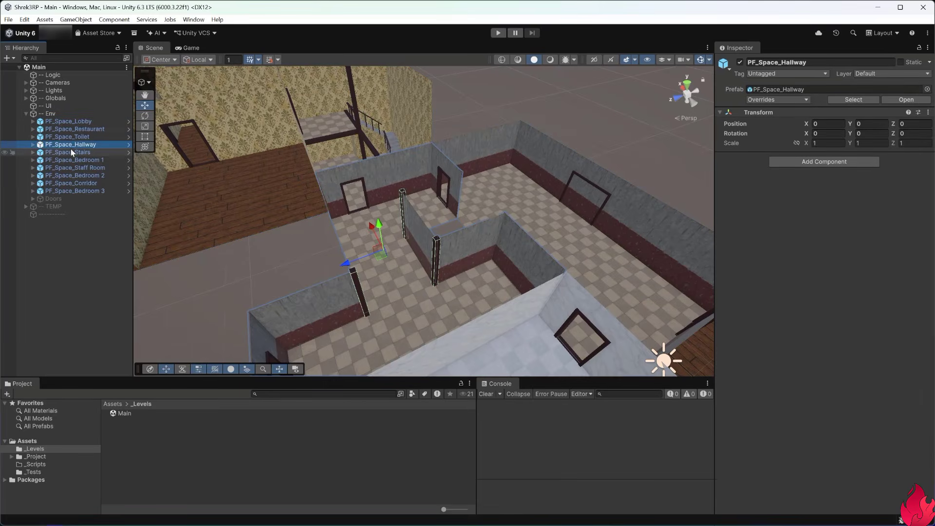
left_click(32, 145)
left_click(60, 177)
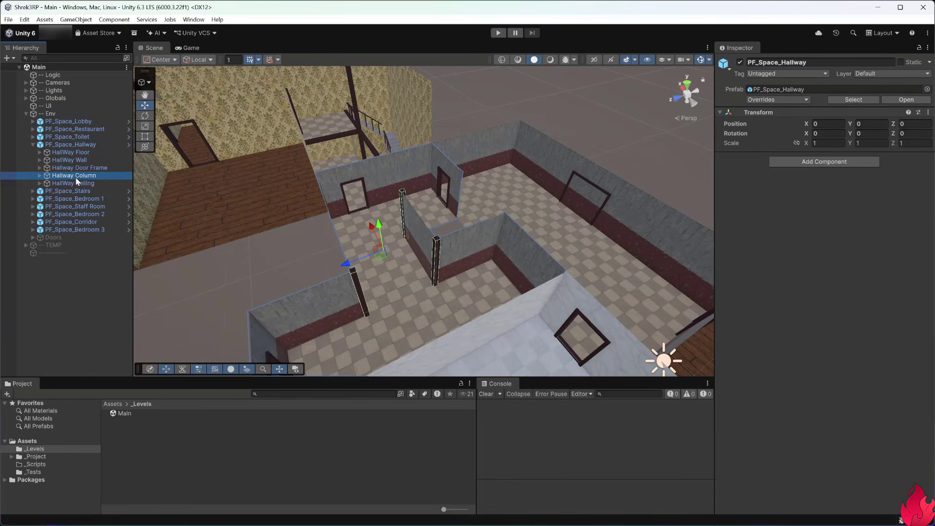
Step: Hide the Hallway Column object in the scene and examine the hallway wall corners without it
left_click(5, 176)
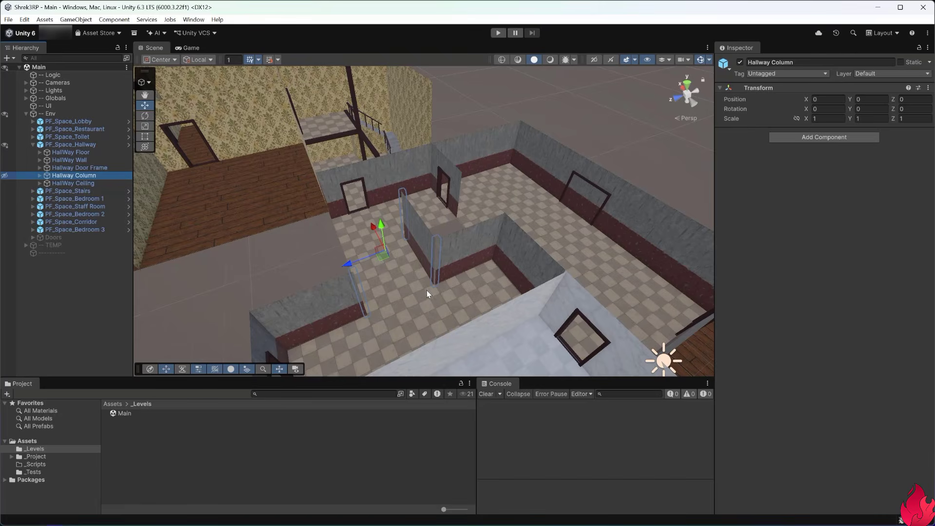
right_click_drag(425, 305, 448, 324)
key("w")
key("s")
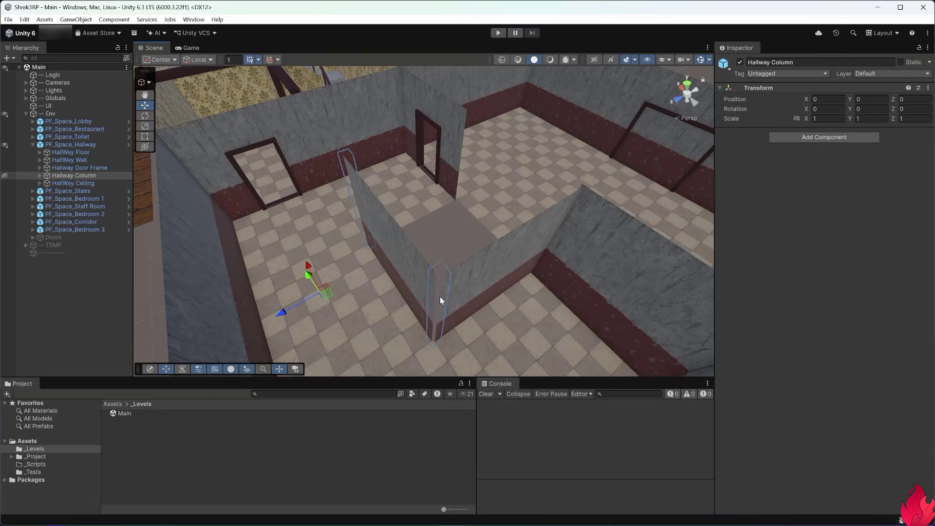
right_click_drag(440, 297, 372, 315)
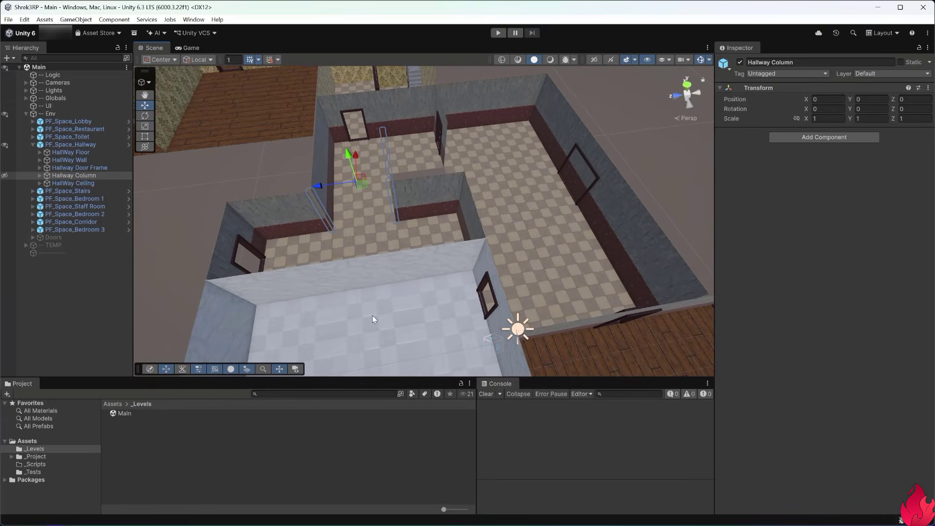
Step: Select HallWay Ceiling and examine the building from inside and from high above
left_click(62, 185)
right_click_drag(308, 271, 442, 85)
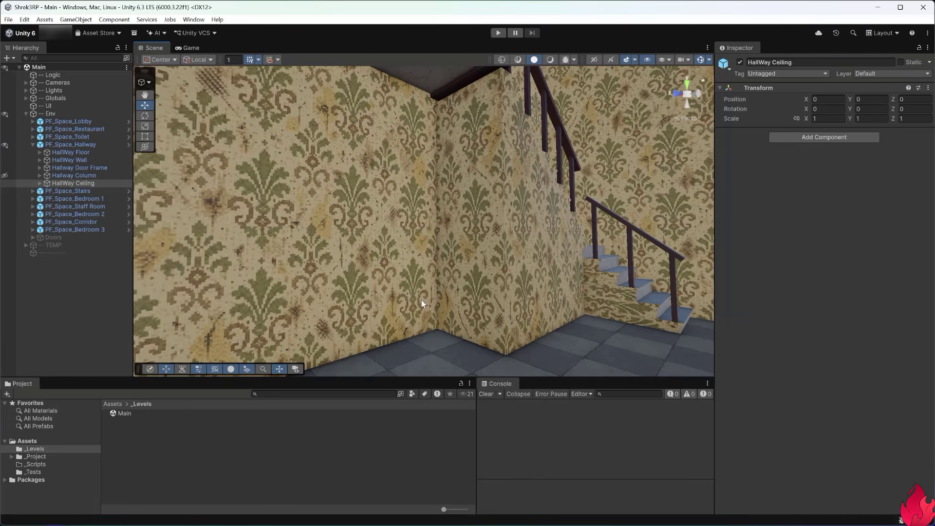
right_click_drag(353, 319, 187, 370)
right_click_drag(179, 404, 1, 480)
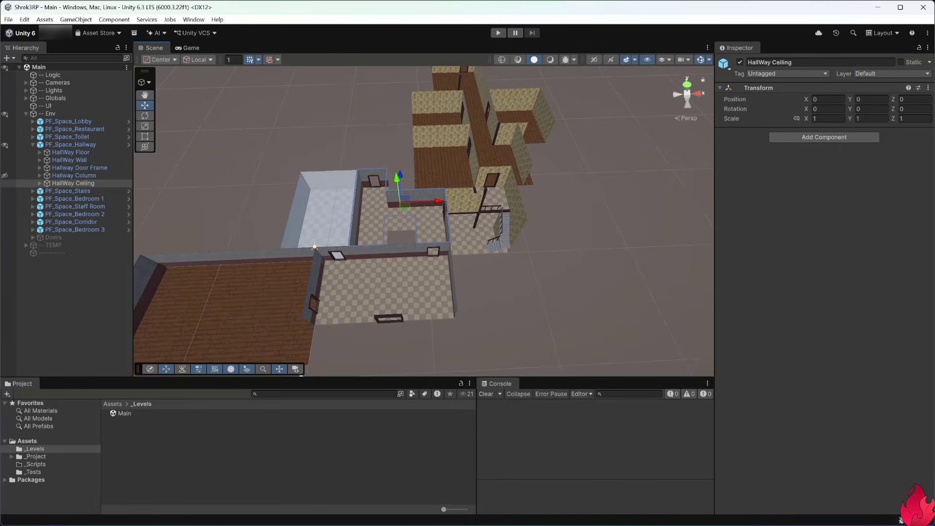
Step: Collapse PF_Space_Hallway and the Env parent in the scene hierarchy
left_click(35, 145)
left_click(32, 145)
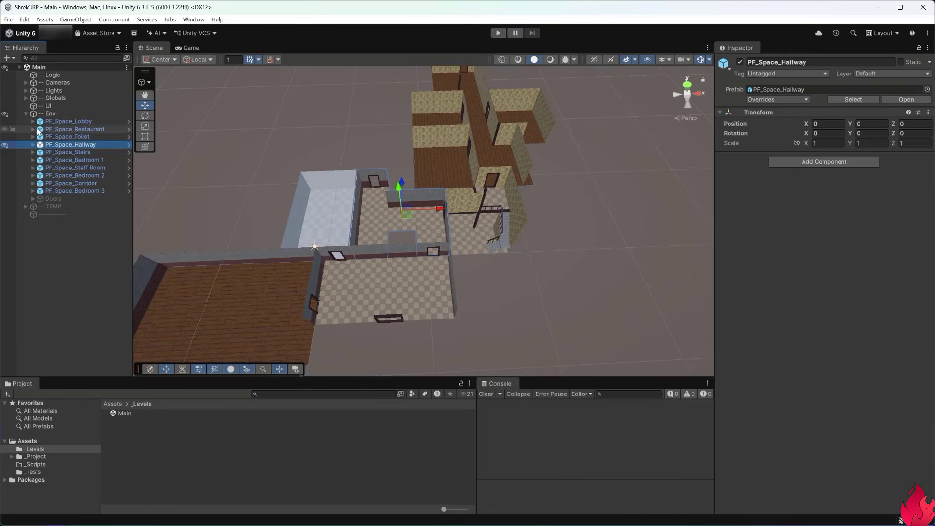
left_click(26, 114)
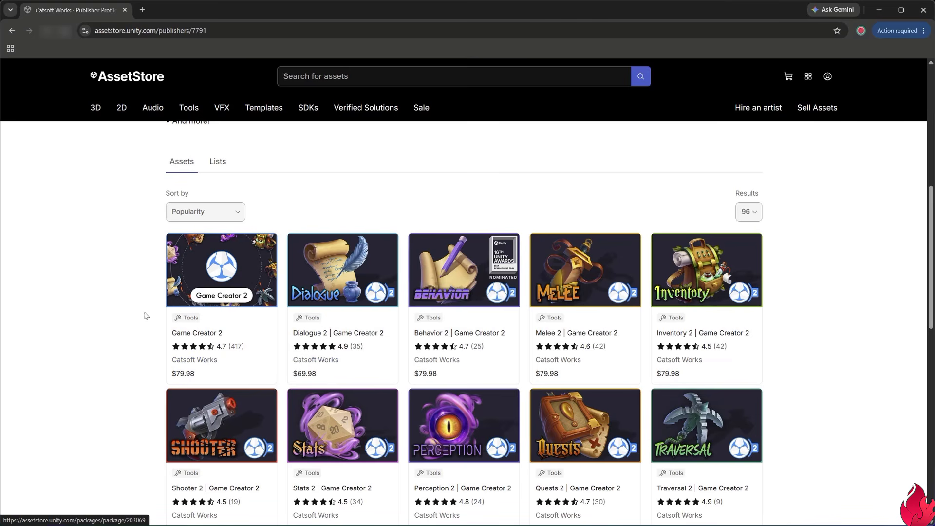
Step: Look through the Game Creator 2 modules on the Catsoft Works Asset Store page, and return to Unity
scroll(283, 365, "down", 2)
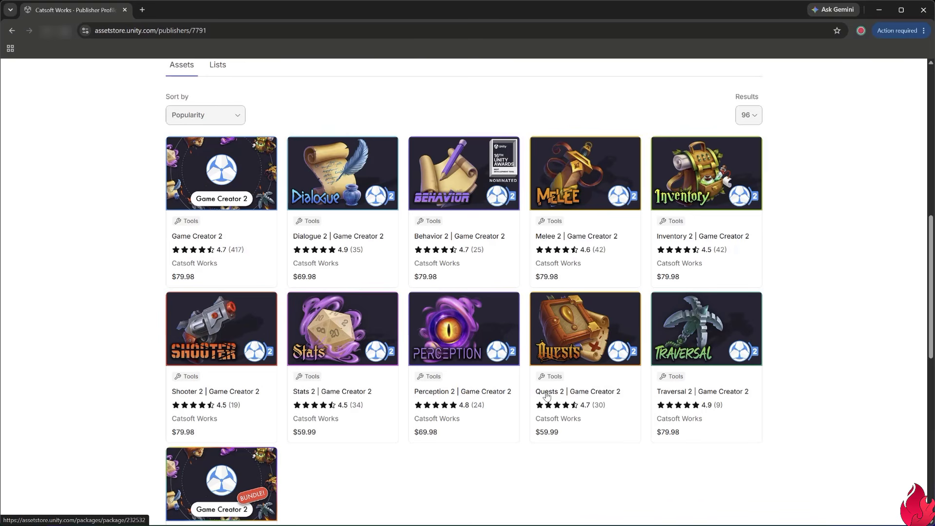
scroll(263, 310, "up", 1)
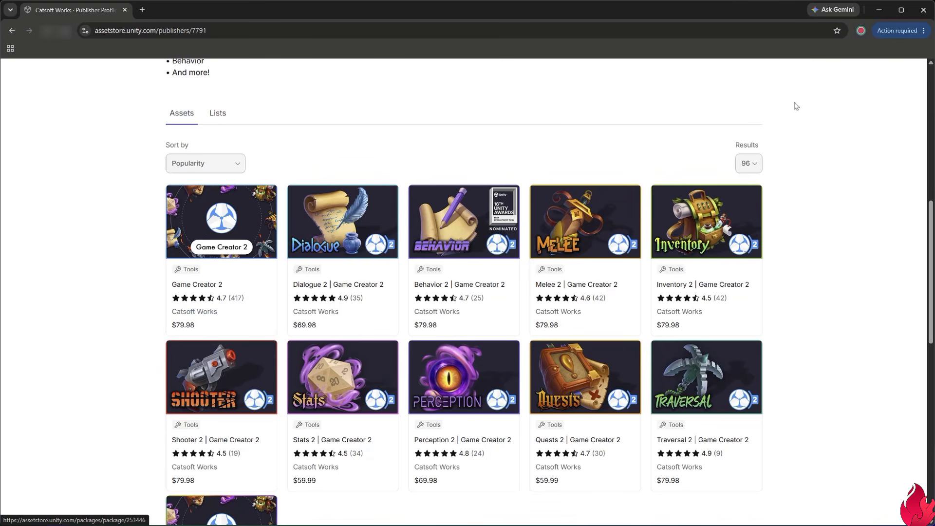
left_click(877, 12)
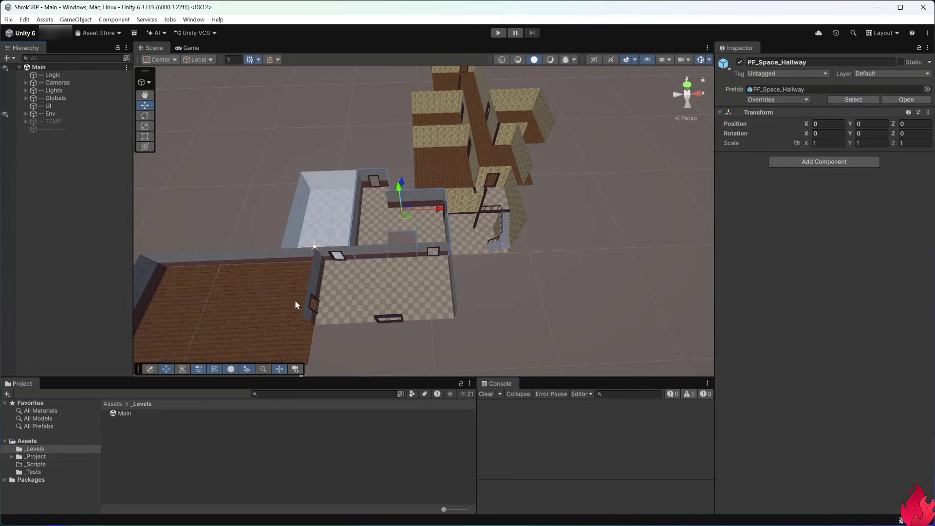
Step: Open the Package Manager, search My Assets for "game creator 2" and select the Game Creator 2 package
left_click(96, 34)
left_click(107, 57)
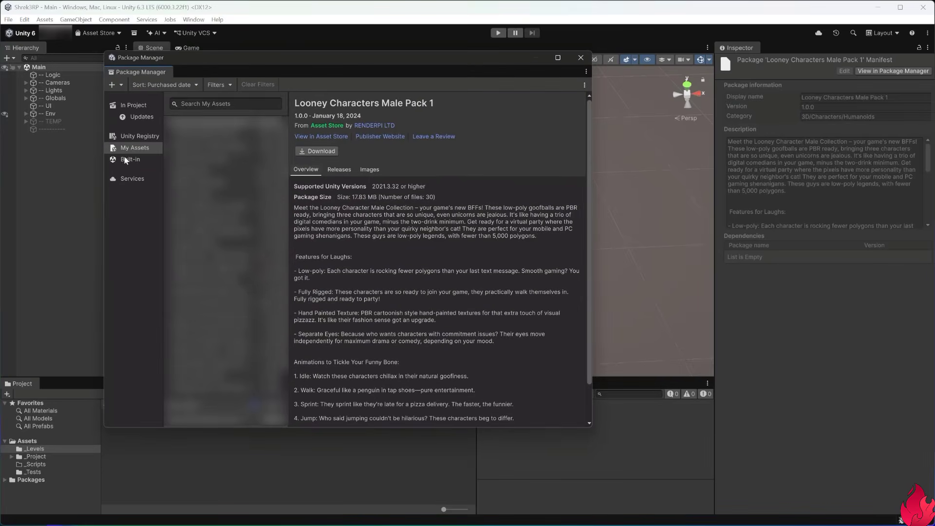
left_click(195, 104)
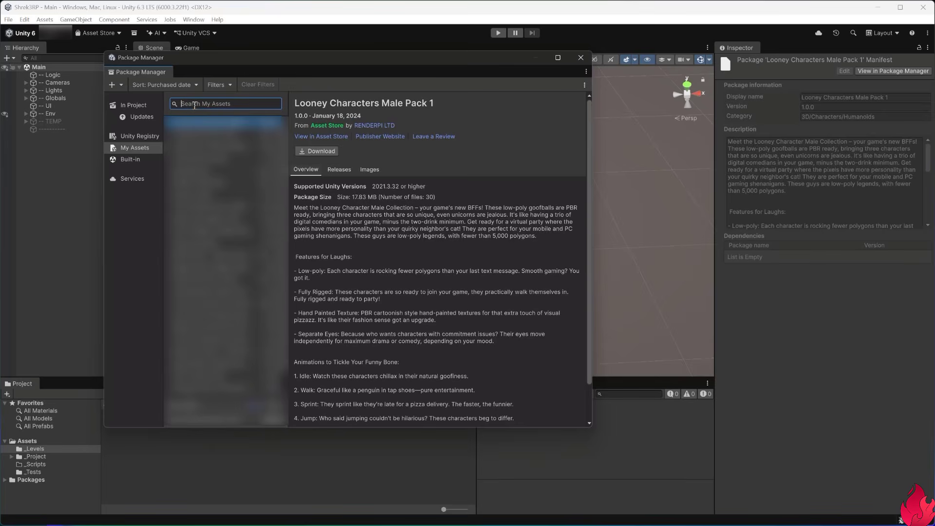
type("game")
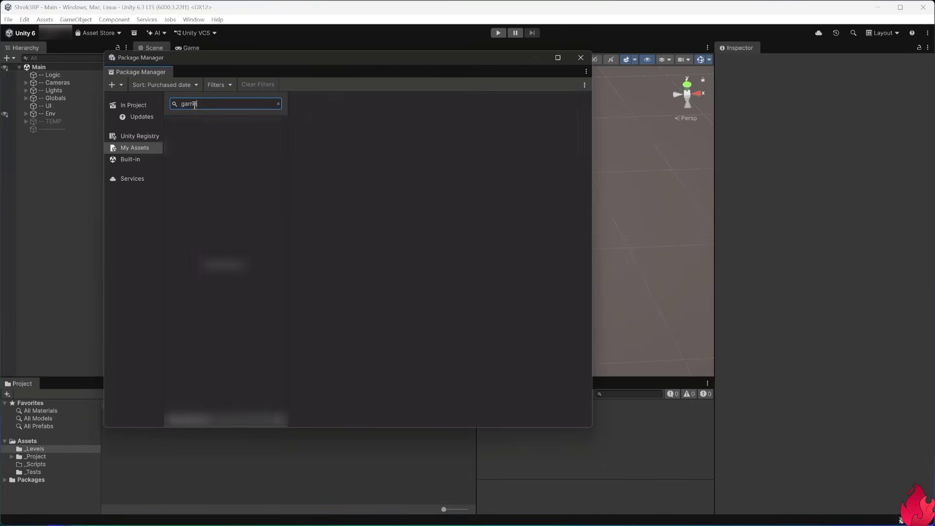
type(" creator 2")
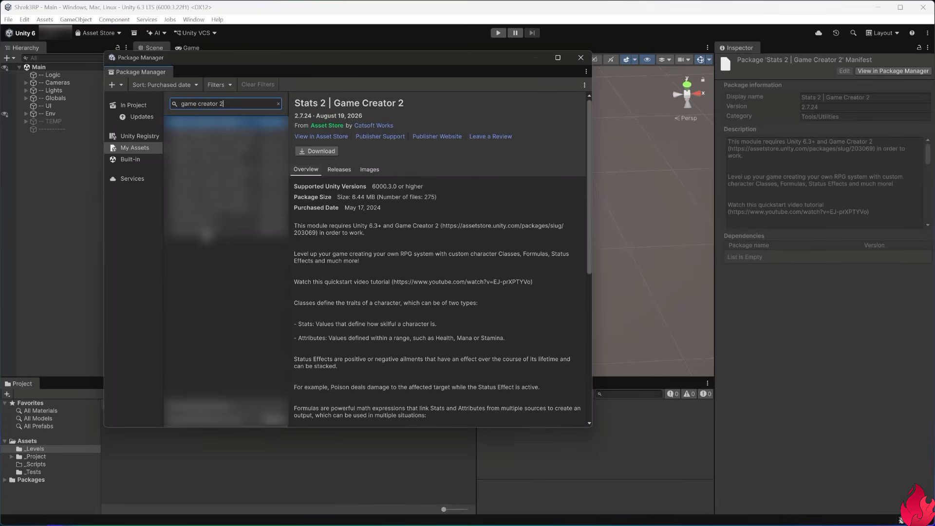
left_click(206, 232)
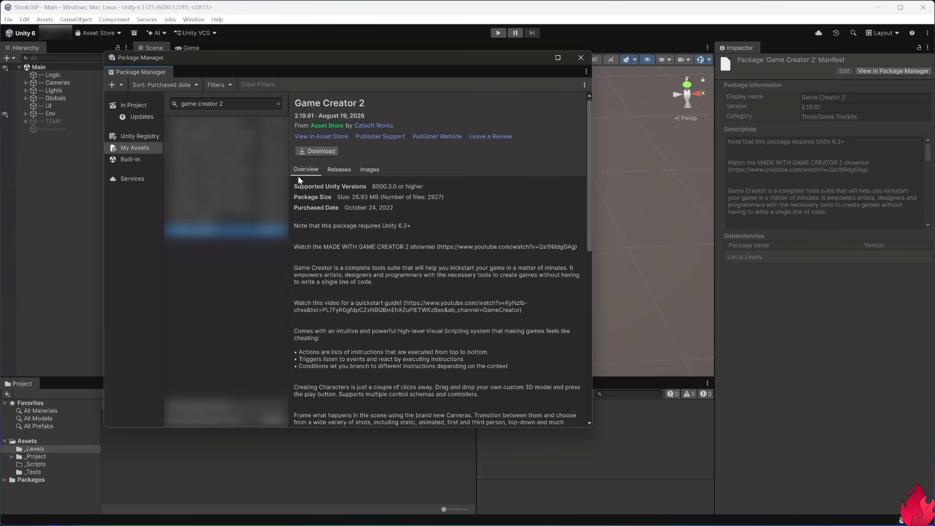
Step: Download Game Creator 2, start importing version 2.19.61 and install or upgrade its package dependencies
left_click(315, 151)
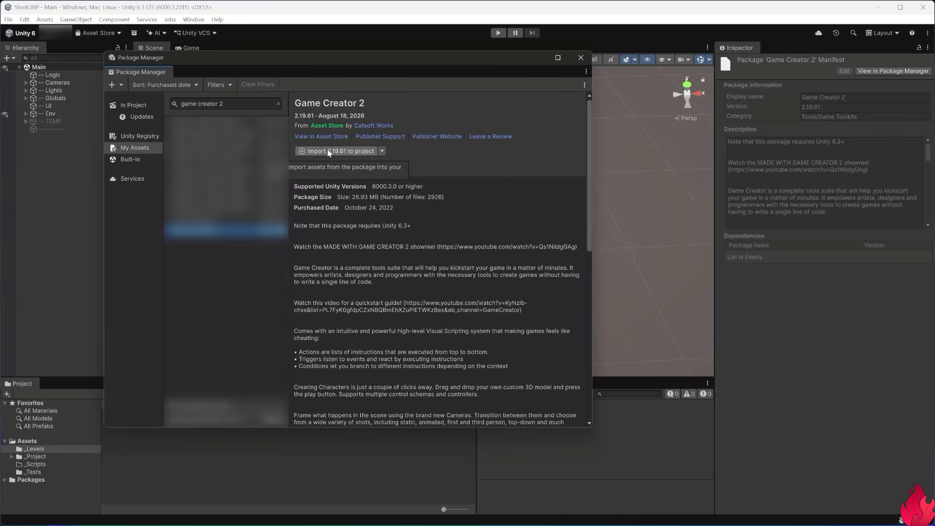
left_click(332, 154)
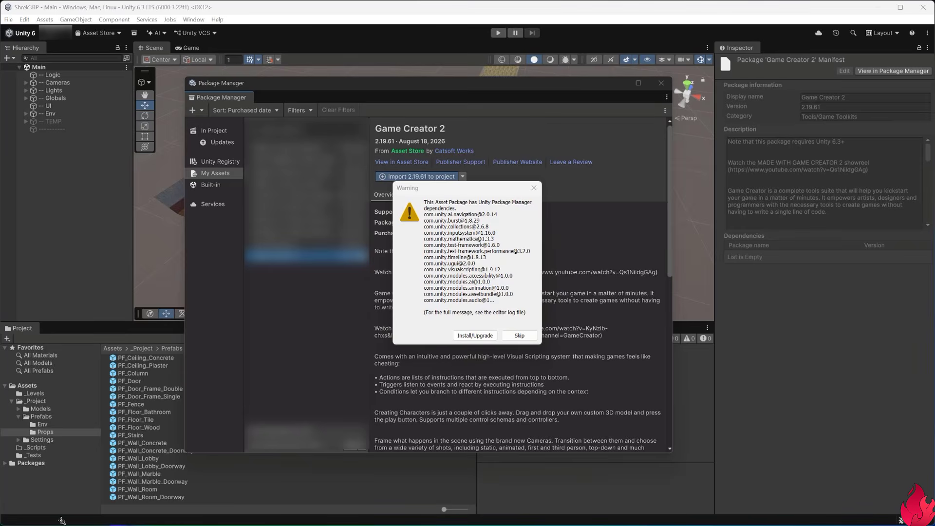
left_click(470, 336)
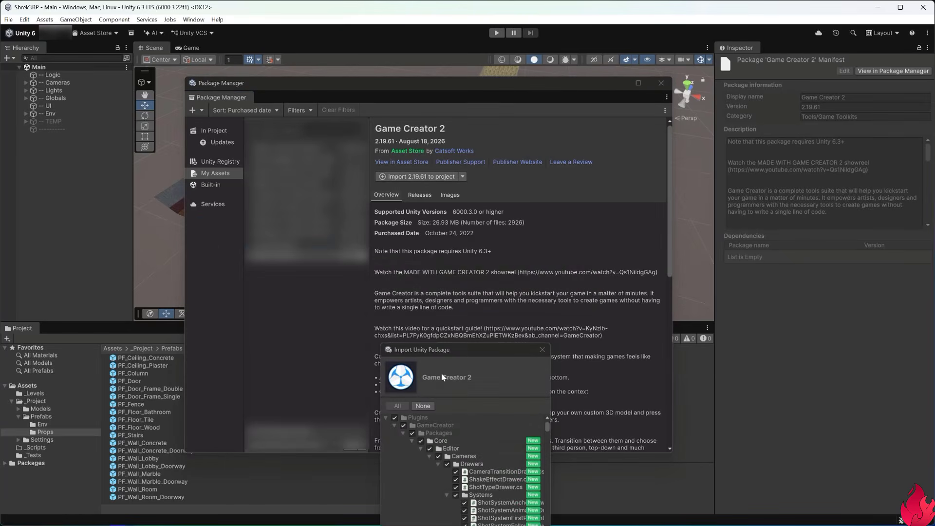
Step: Import all files of the Game Creator 2 package, and close its welcome window and the Package Manager
left_click_drag(443, 356, 336, 119)
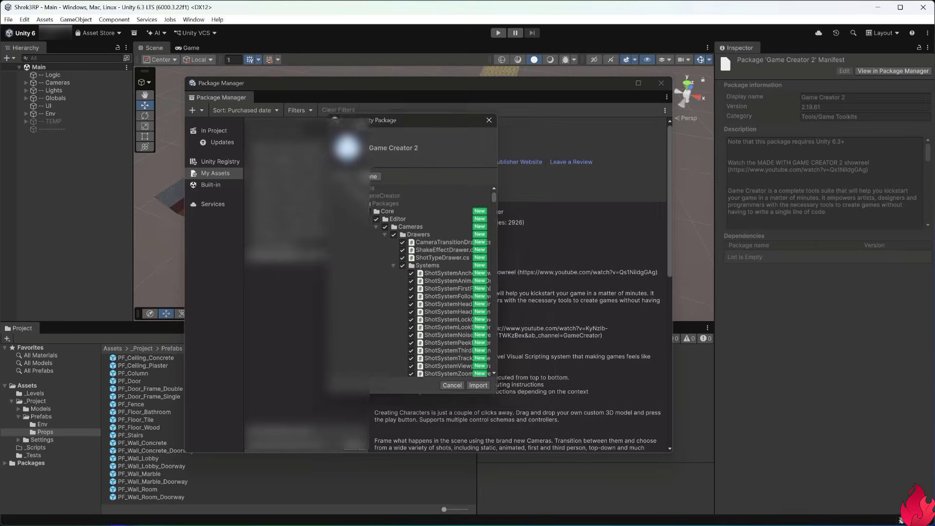
left_click_drag(477, 386, 605, 457)
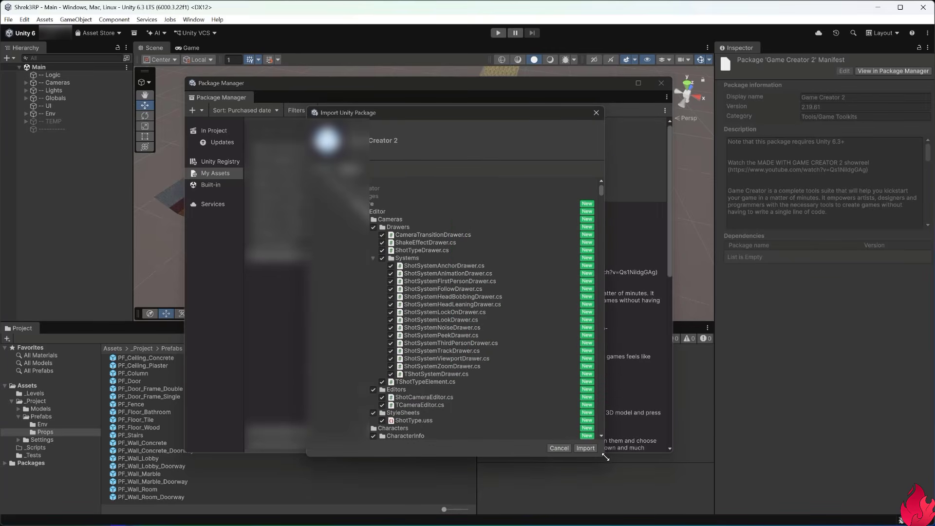
scroll(449, 304, "down", 5)
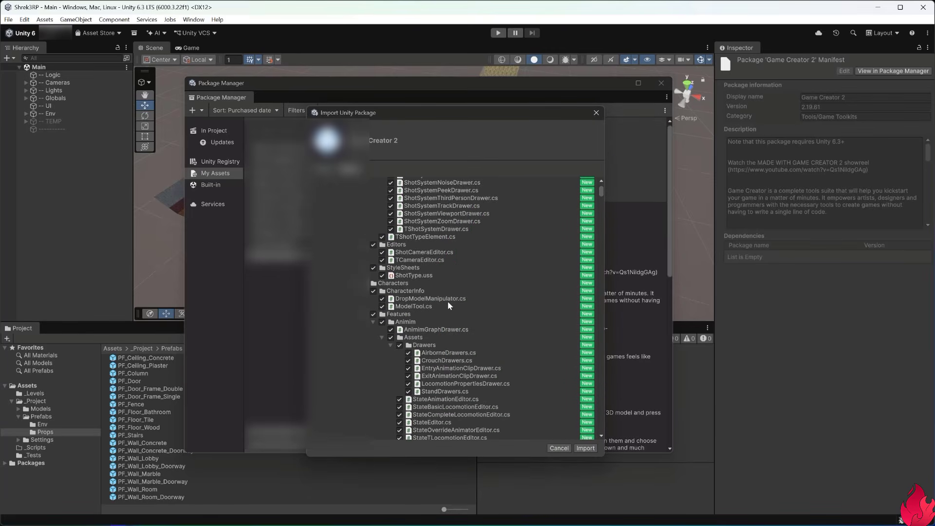
left_click(586, 448)
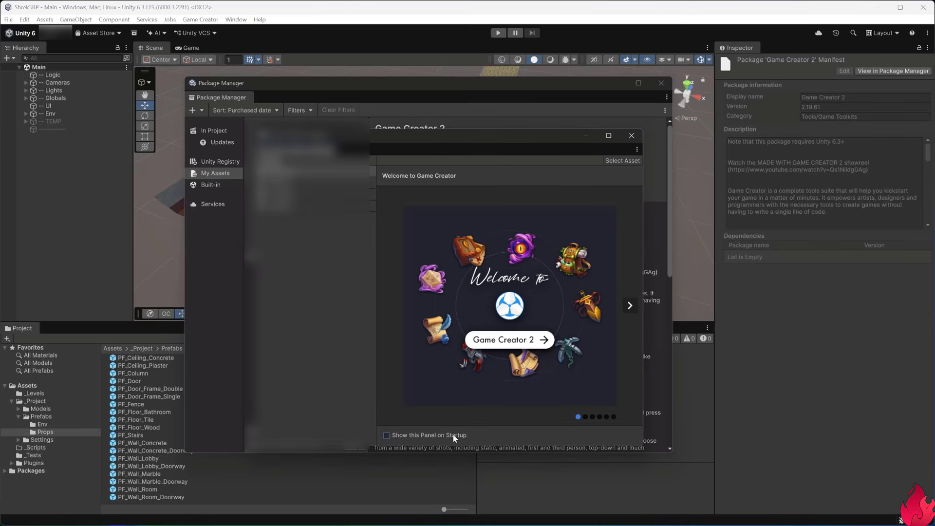
left_click(629, 137)
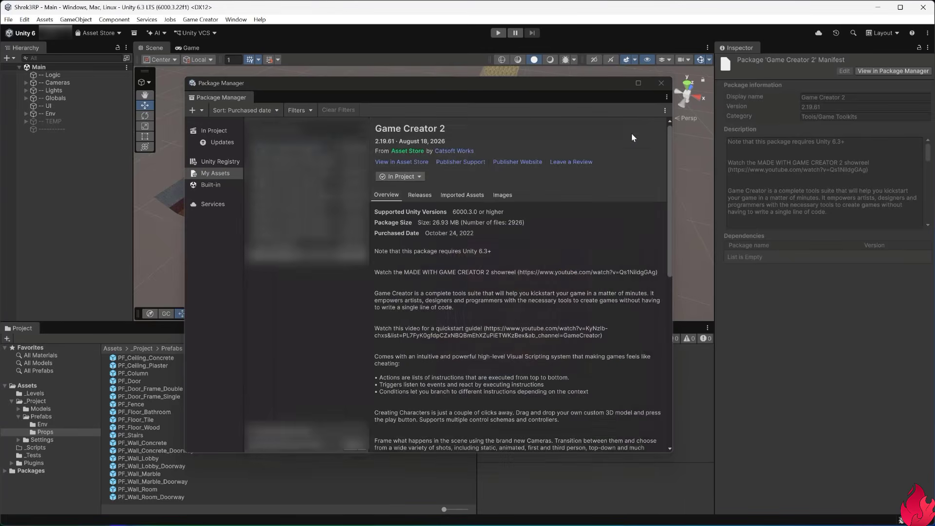
left_click(660, 83)
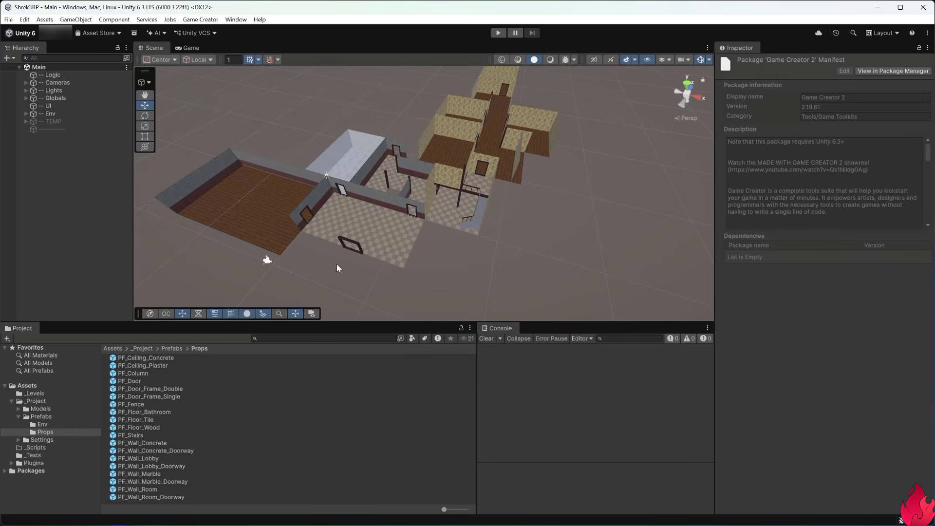
Step: Add a Game Creator Player character at the root of the Main scene
left_click_drag(337, 264, 359, 258, "alt")
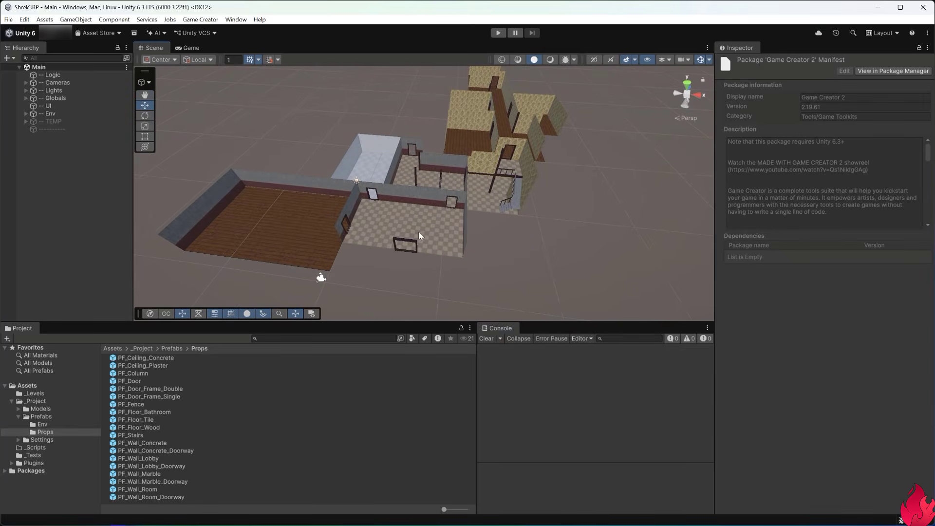
scroll(419, 234, "up", 1)
left_click_drag(538, 270, 507, 269, "alt")
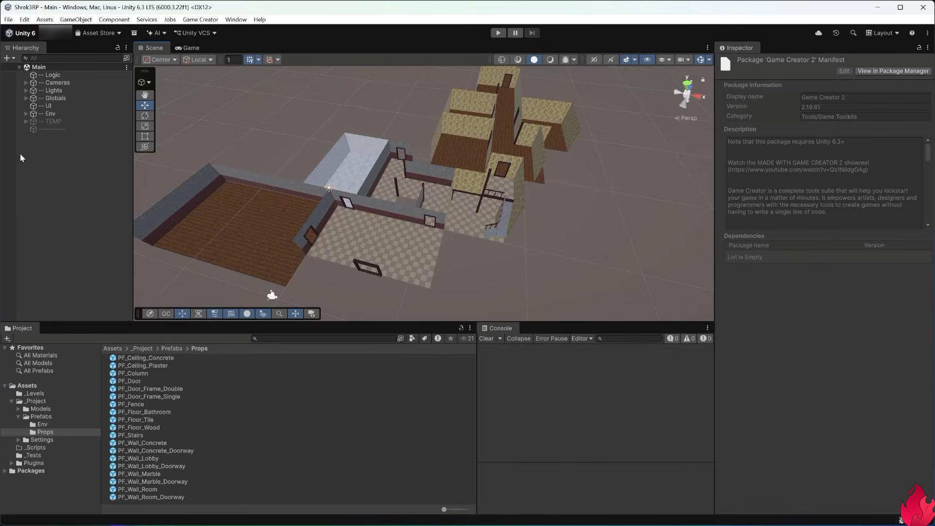
right_click(47, 173)
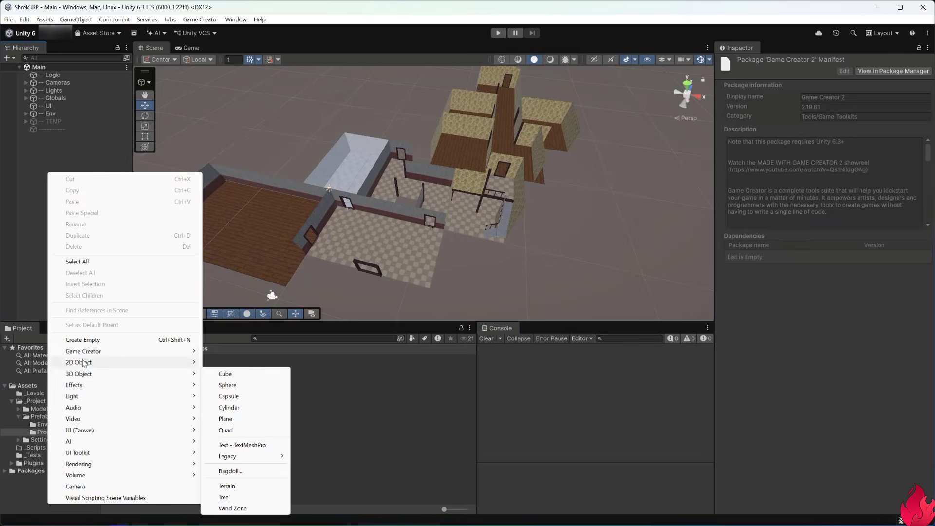
mouse_move(84, 356)
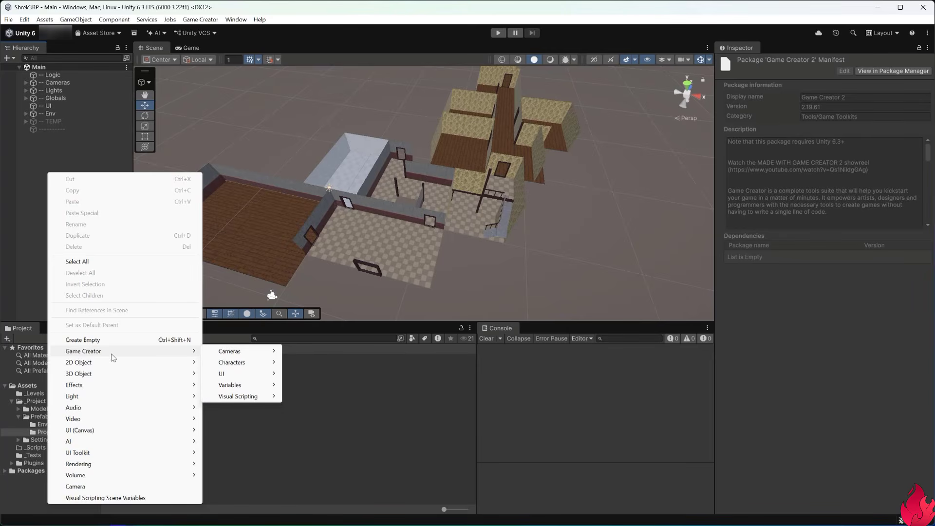
mouse_move(223, 355)
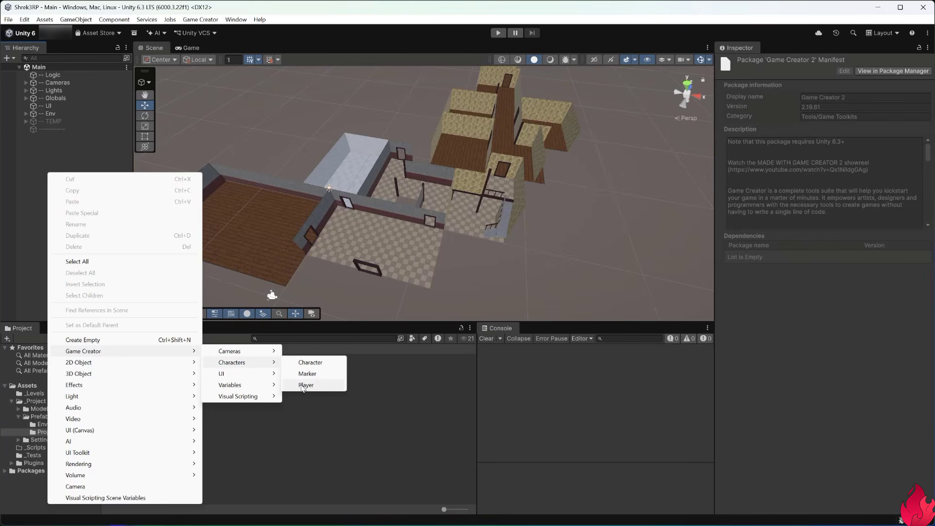
left_click(305, 386)
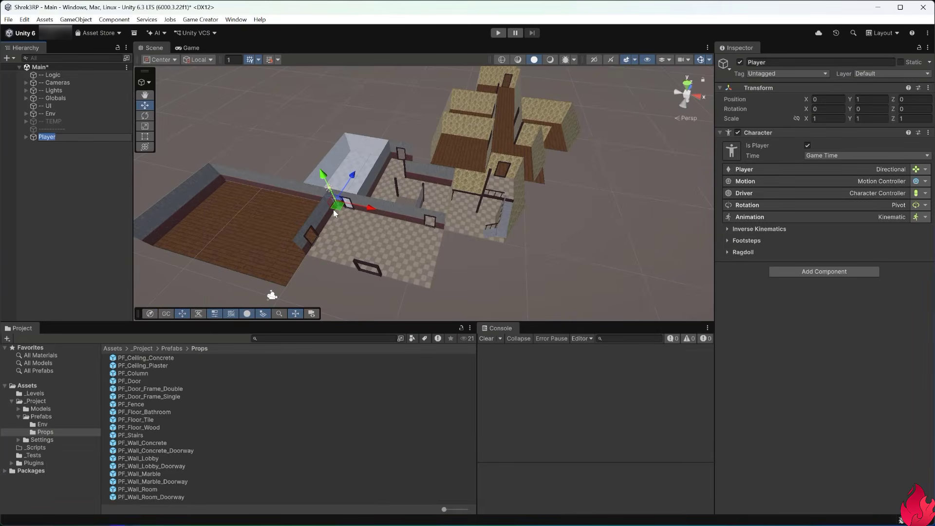
Step: Add a Game Creator Camera Shot at the root of the Main scene and select it
right_click(51, 182)
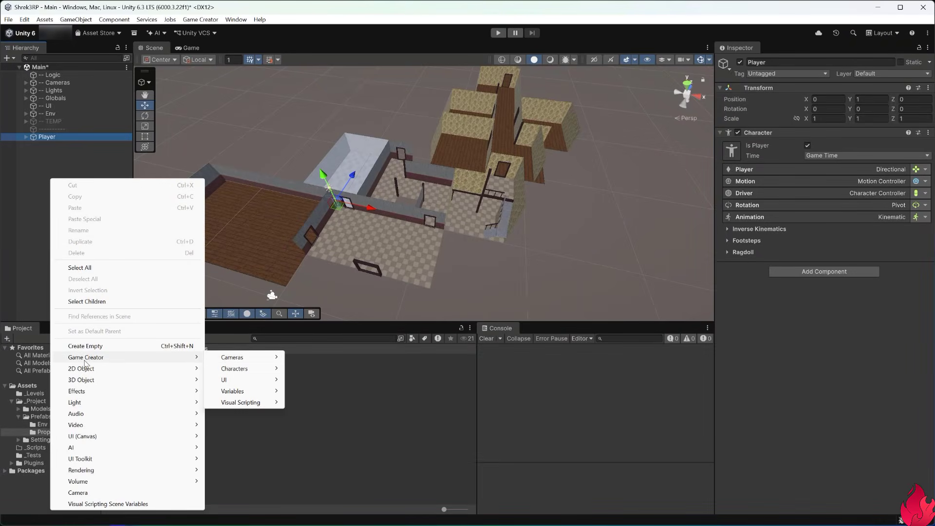
mouse_move(241, 363)
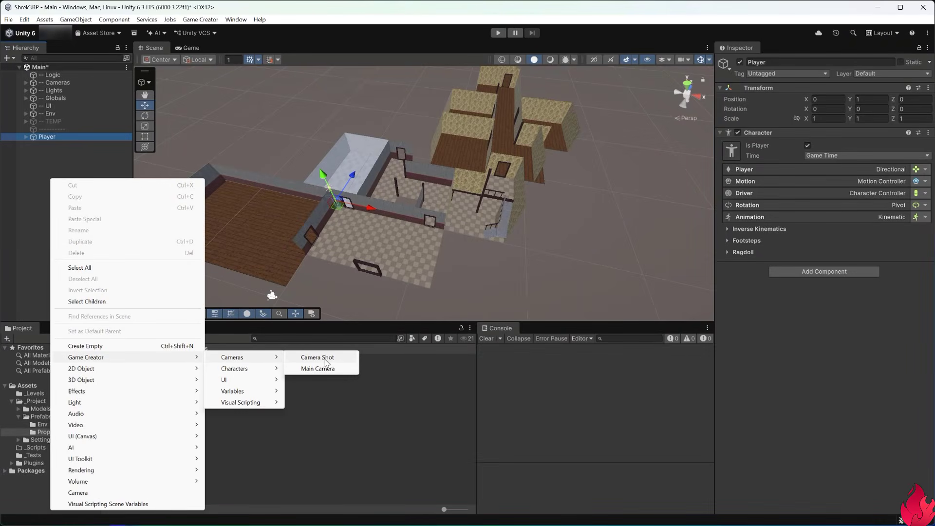
left_click(317, 357)
left_click(58, 168)
left_click(49, 145)
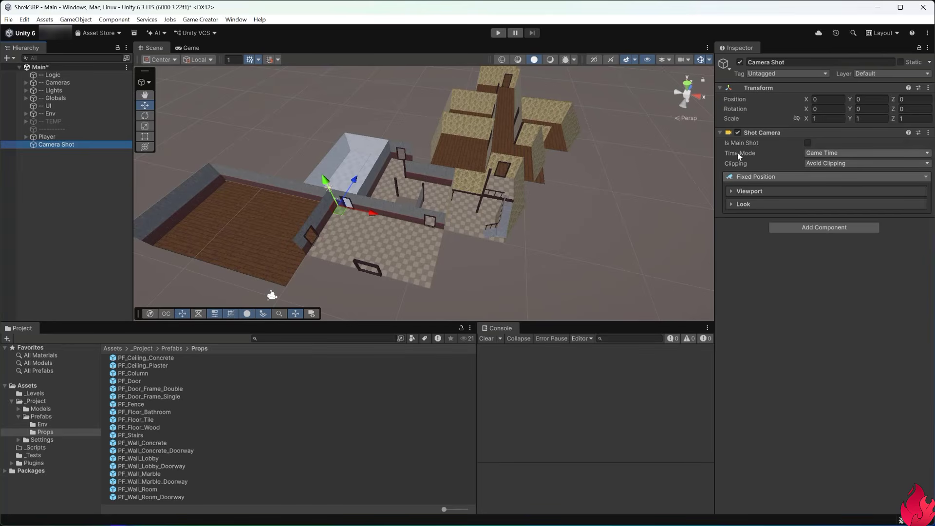
Step: Make the Camera Shot the main shot, set its type to First Person and look through its Viewport and First Person settings
left_click(807, 143)
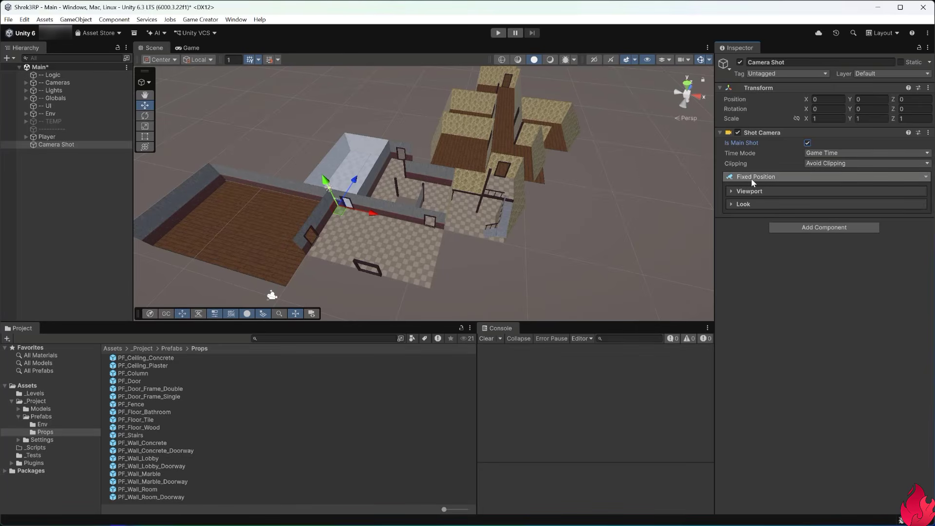
left_click(752, 179)
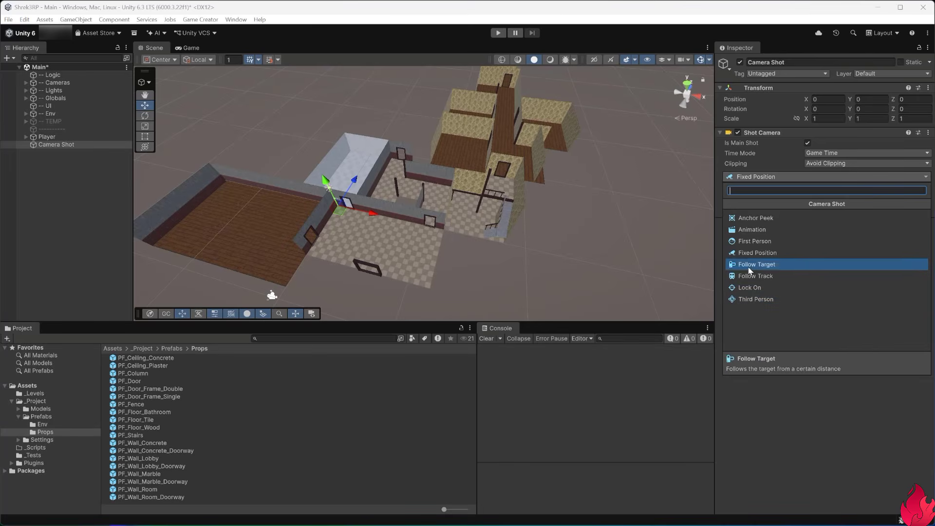
left_click(753, 241)
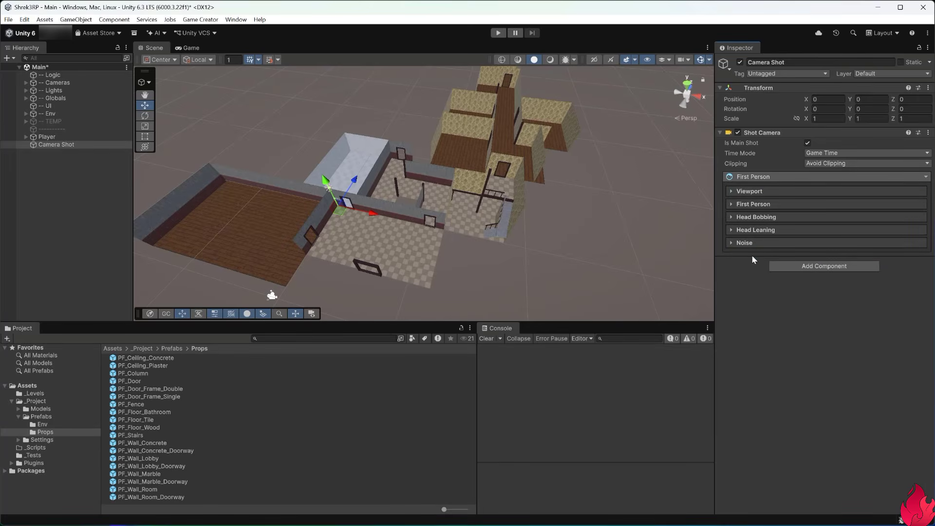
left_click(756, 193)
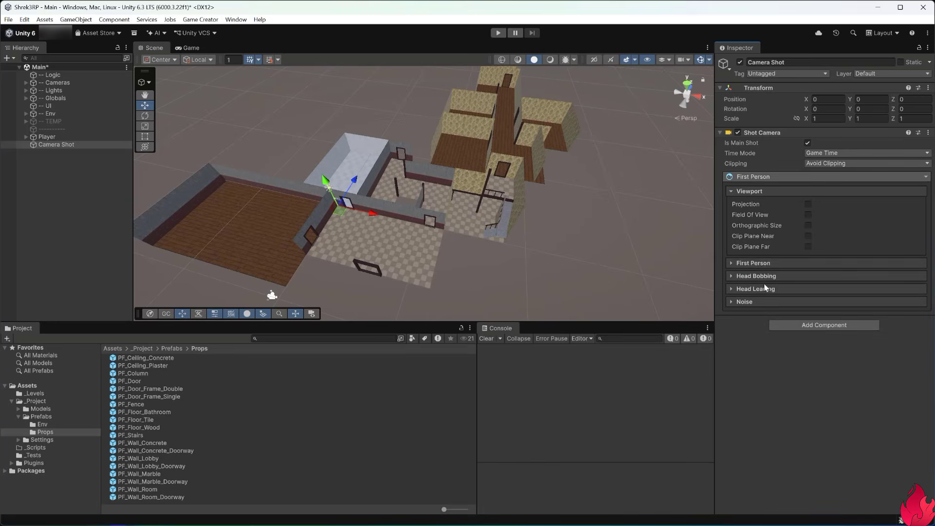
left_click(763, 264)
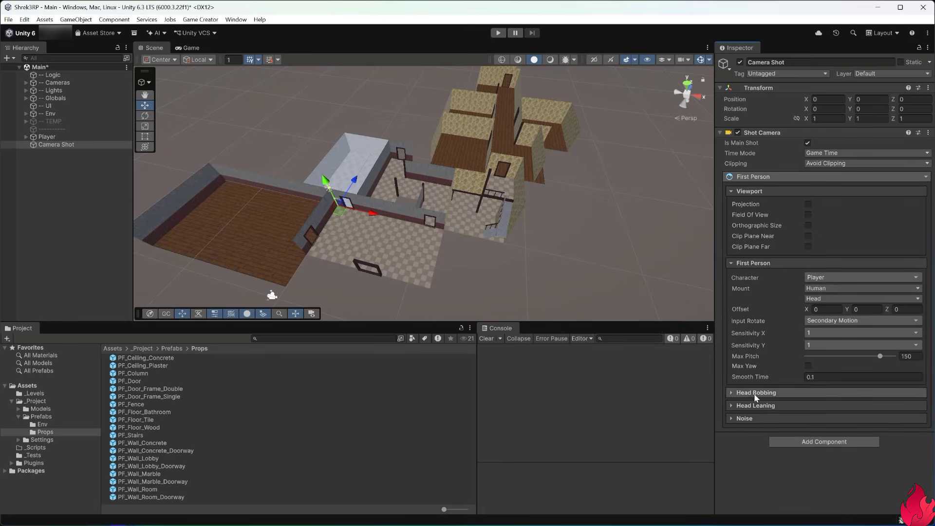
left_click(774, 264)
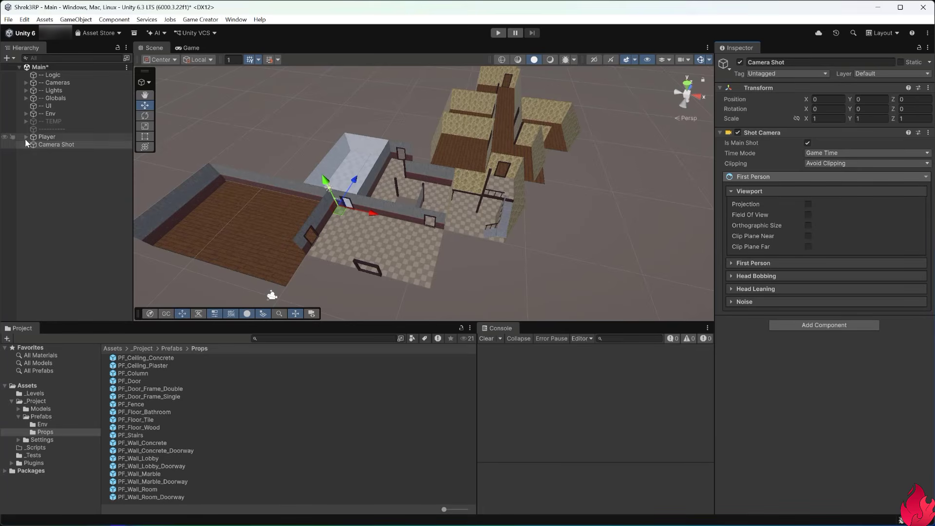
Step: Move the Camera Shot into the Cameras group and set the Main Camera's near clipping plane to 0.01
left_click(26, 83)
left_click_drag(48, 157, 63, 83)
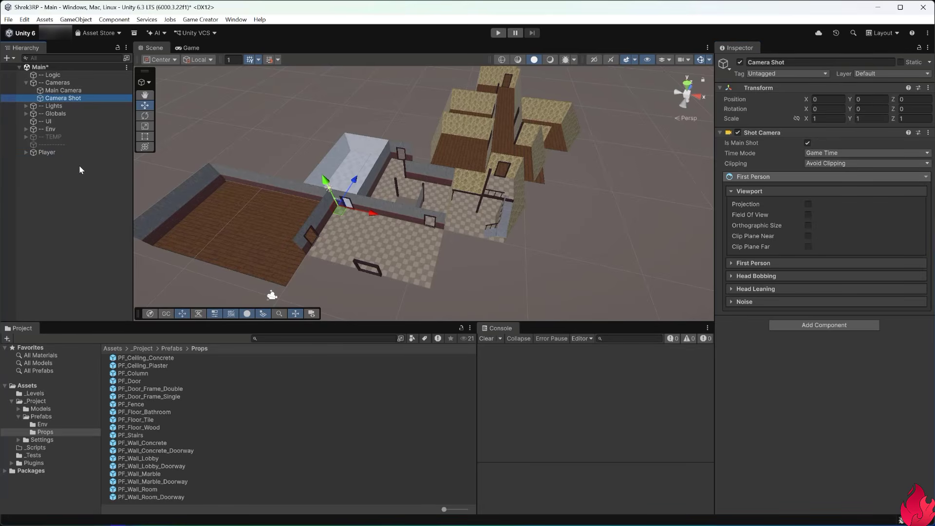
left_click(57, 92)
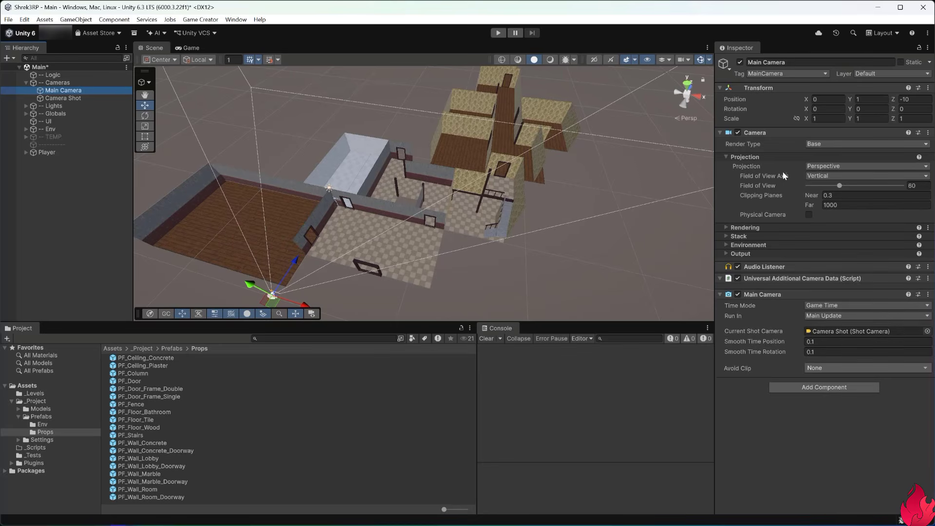
left_click(835, 196)
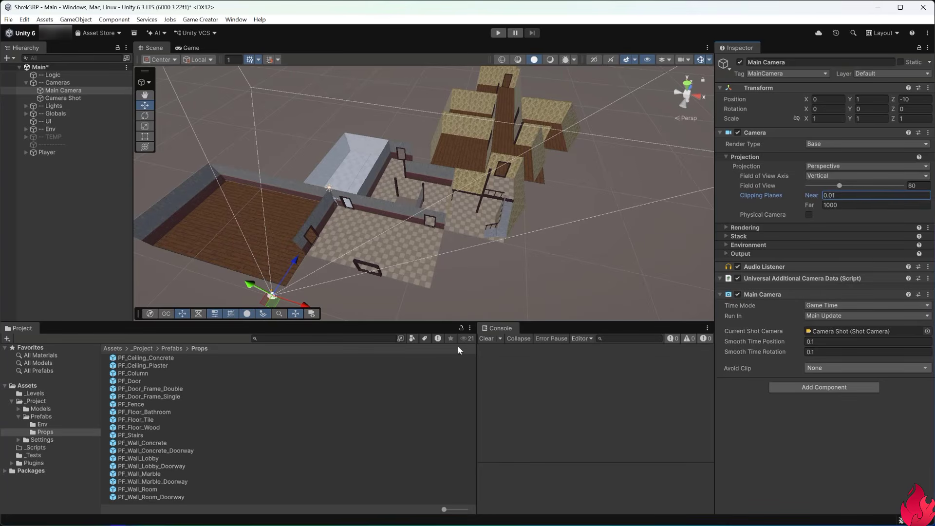
Step: Move the Player onto the lobby's tiled floor, to about X 5.85 and Z -3.07, and inspect its placement
left_click(46, 156)
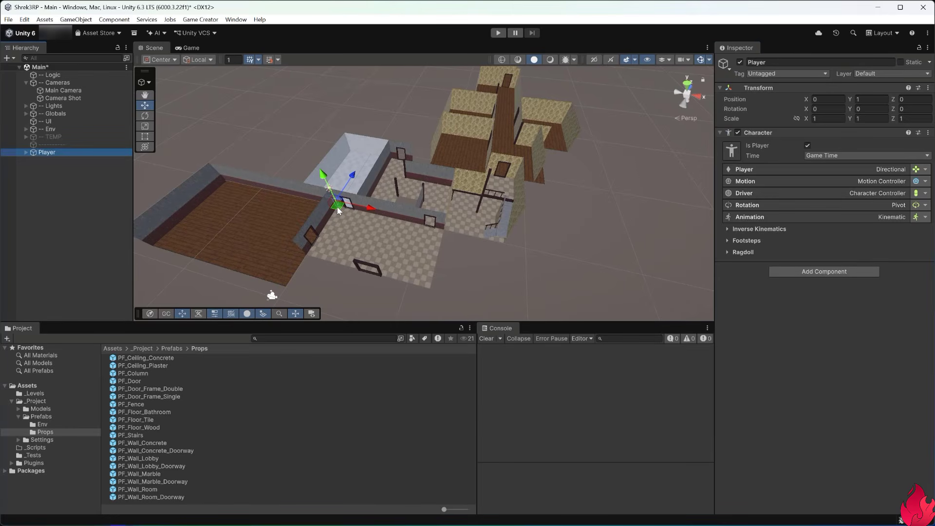
left_click_drag(337, 207, 378, 247)
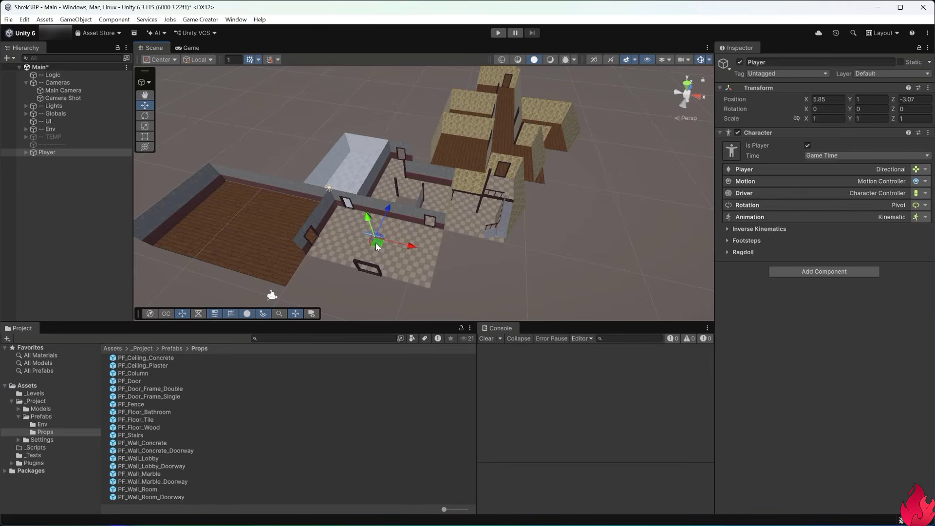
key("f")
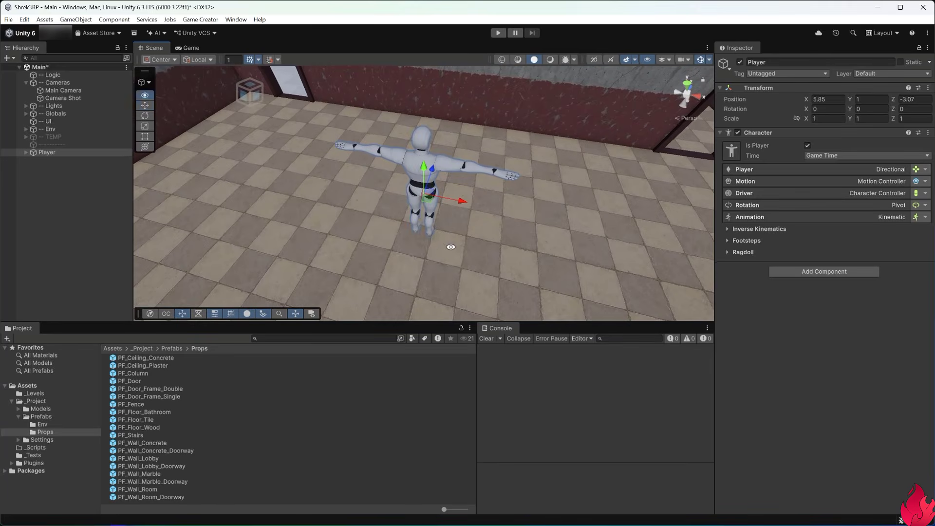
mouse_move(440, 242)
left_mouse_down("alt")
mouse_move(166, 223)
mouse_move(376, 234)
mouse_move(438, 217)
mouse_move(442, 227)
left_mouse_up("alt")
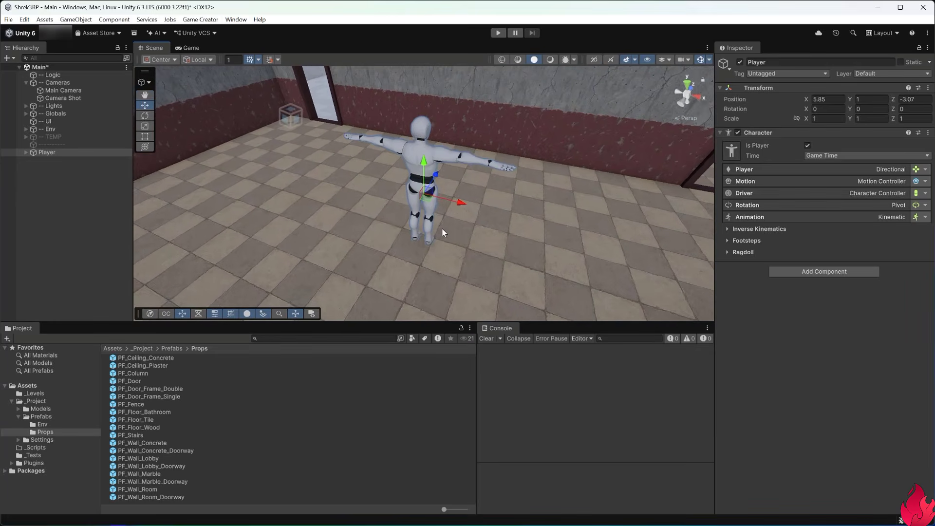
scroll(442, 227, "down", 4)
scroll(442, 229, "up", 1)
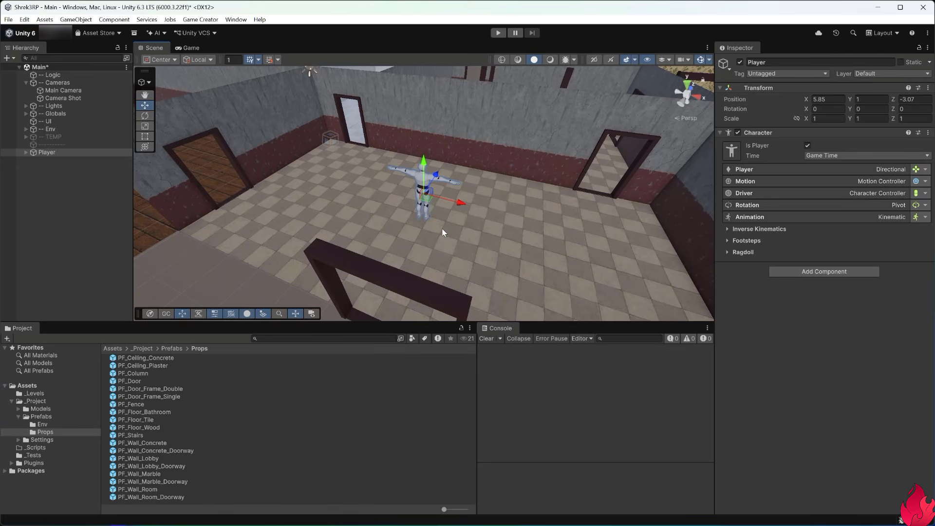
Step: Play-test the scene to check how the Player behaves on the lobby floor, and stop the test
key("ctrl+p")
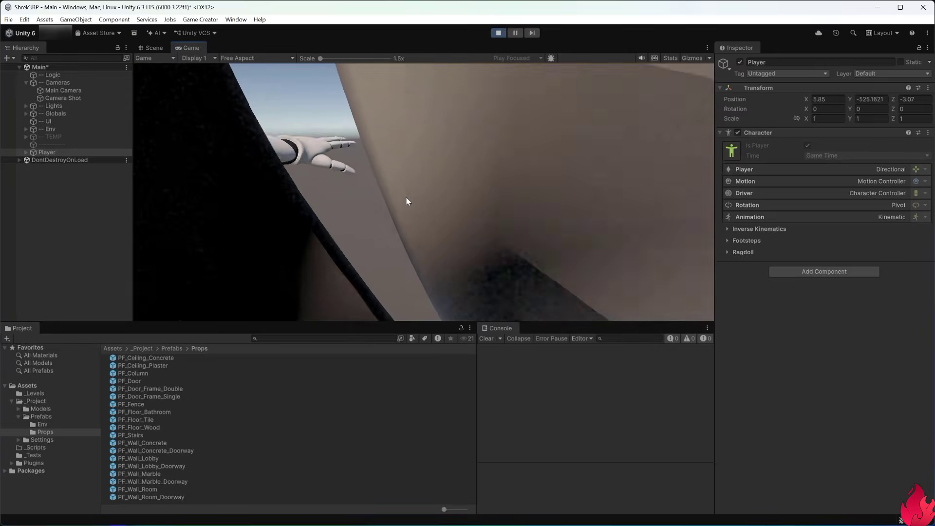
key("ctrl+p")
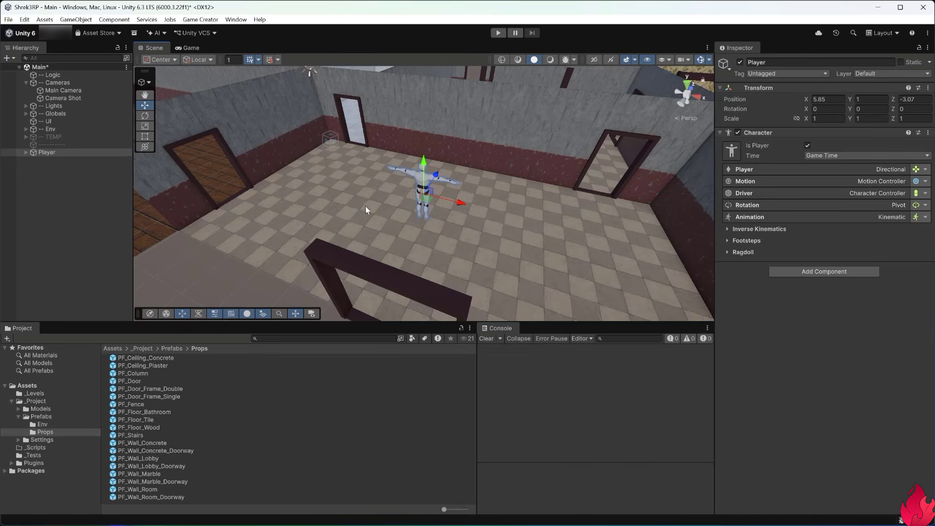
left_click(260, 230)
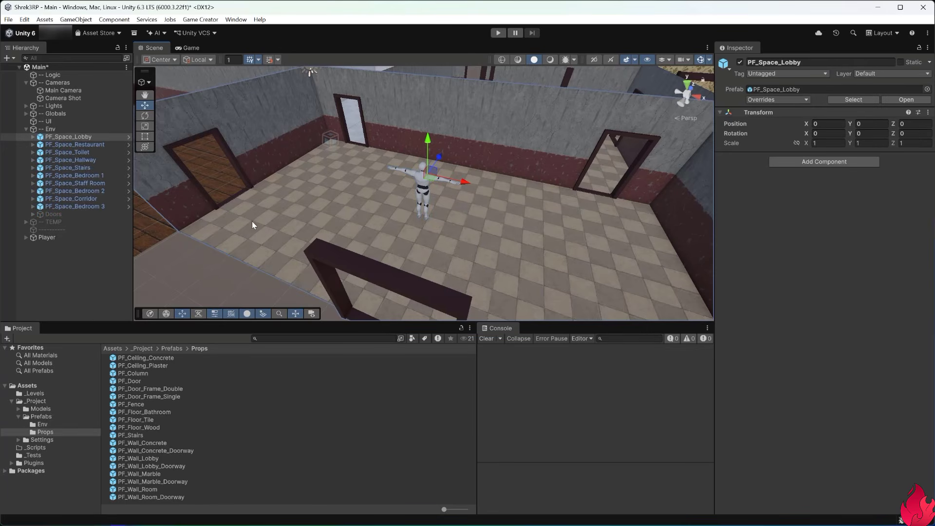
key("ctrl+z")
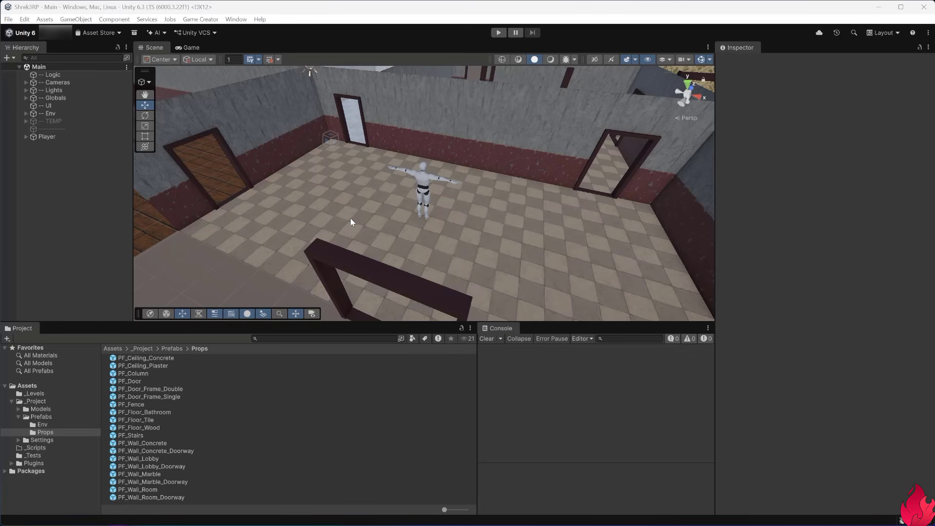
Step: Open the PF_Floor_Tile prefab for editing from PF_Floor_Tile (4) in the lobby floor
left_click(263, 237)
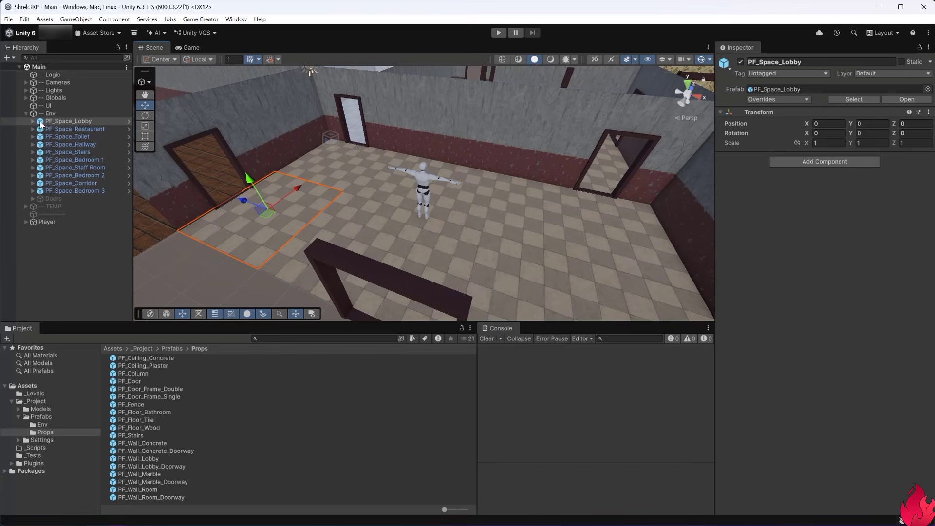
left_click(33, 122)
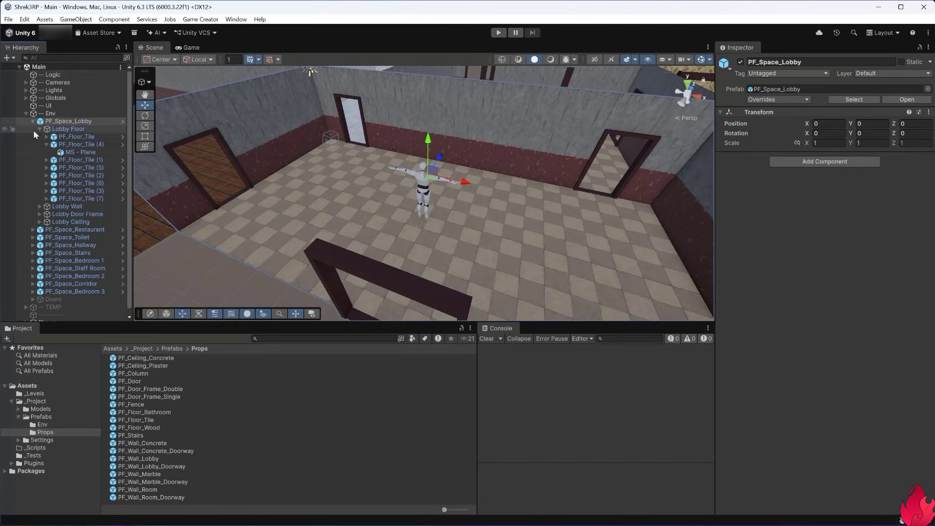
left_click(77, 145)
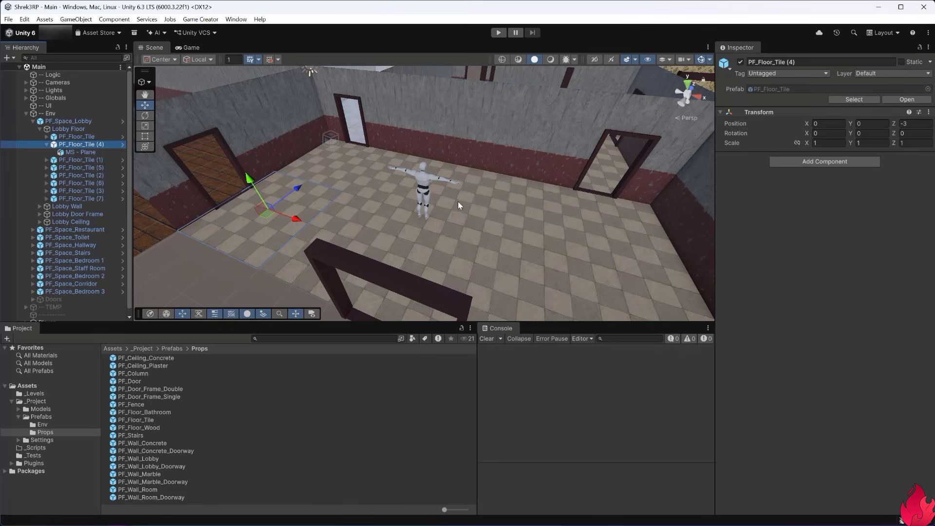
left_click(907, 99)
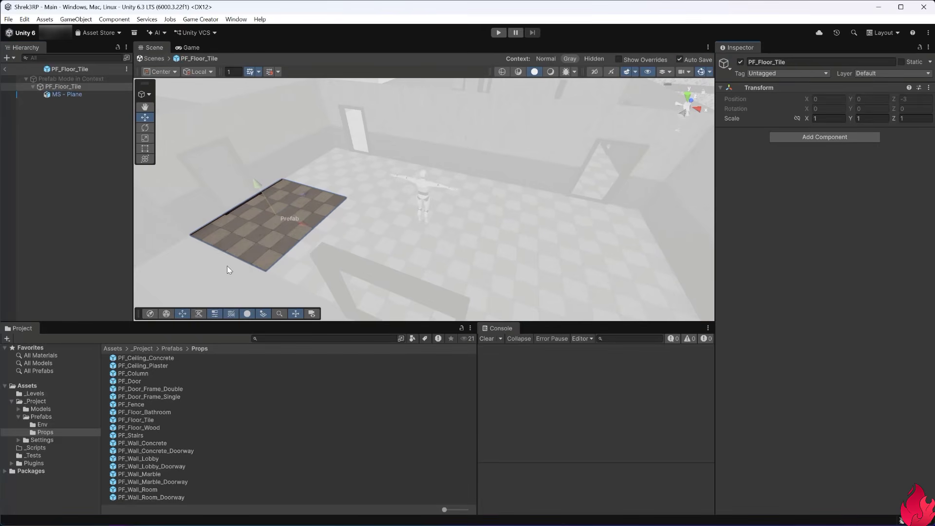
Step: Add a Mesh Collider to the MS - Plane inside the PF_Floor_Tile prefab and return to the Main scene
left_click(61, 96)
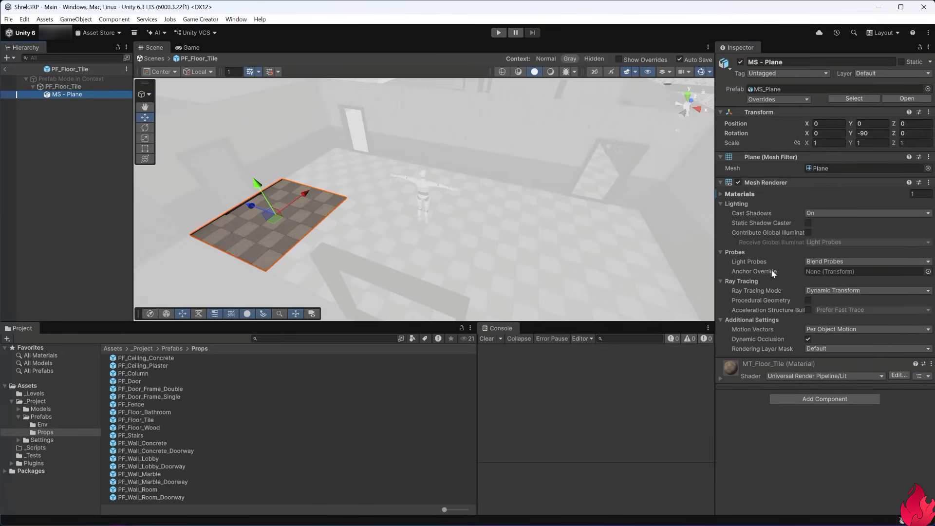
left_click(806, 402)
type("mesh")
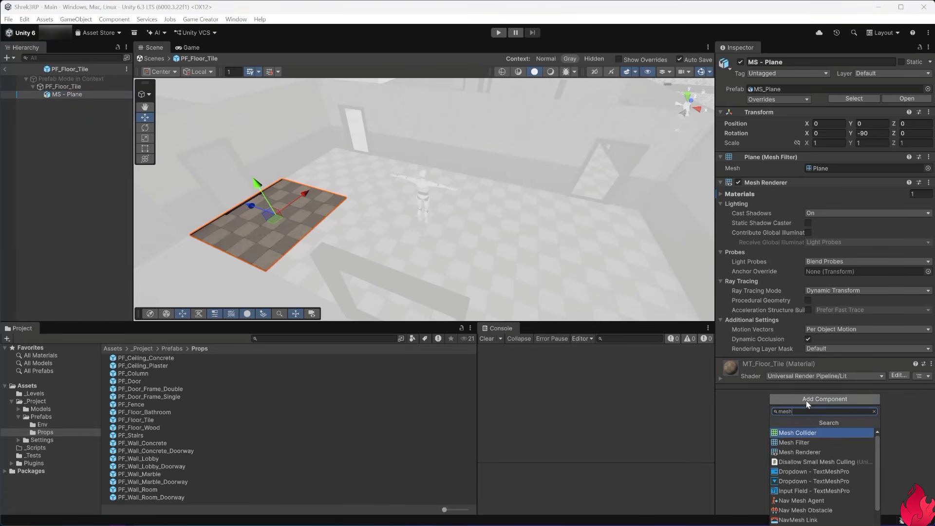
left_click(806, 433)
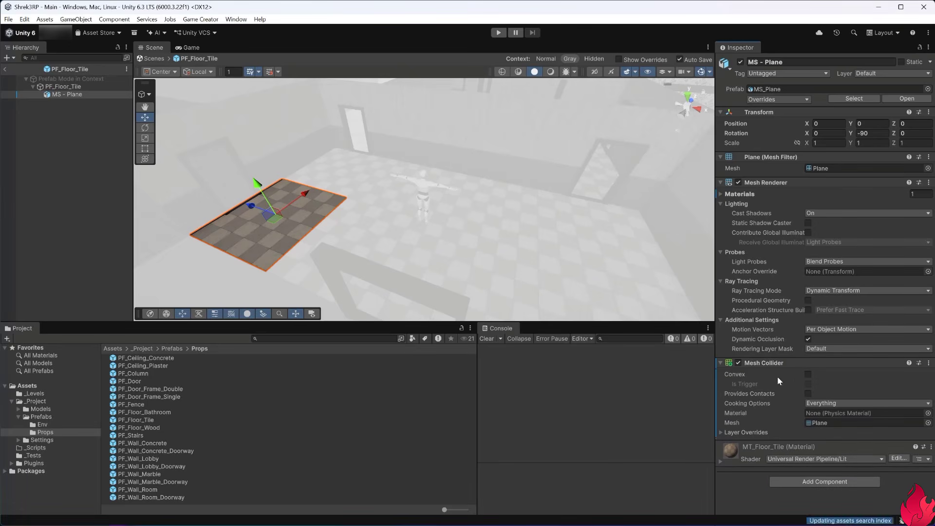
left_click(719, 182)
left_click(718, 157)
left_click(721, 112)
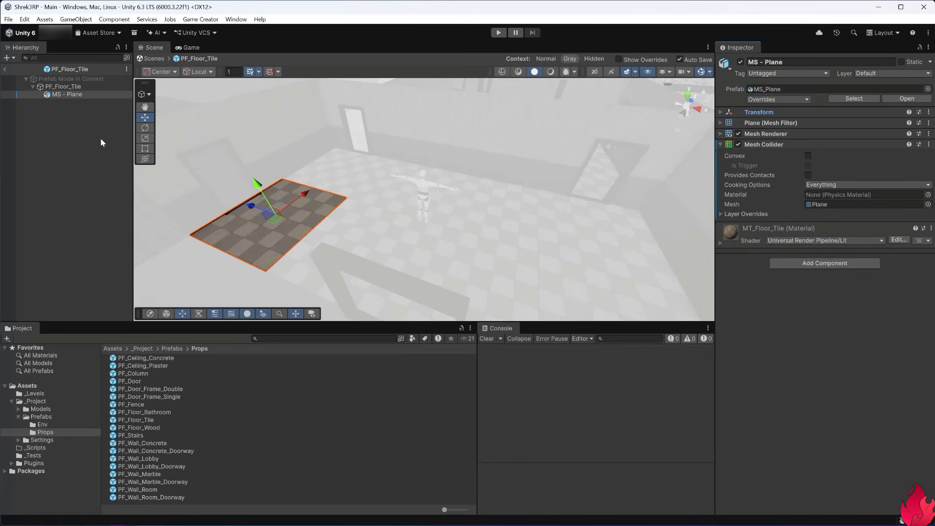
left_click(84, 124)
left_click(6, 69)
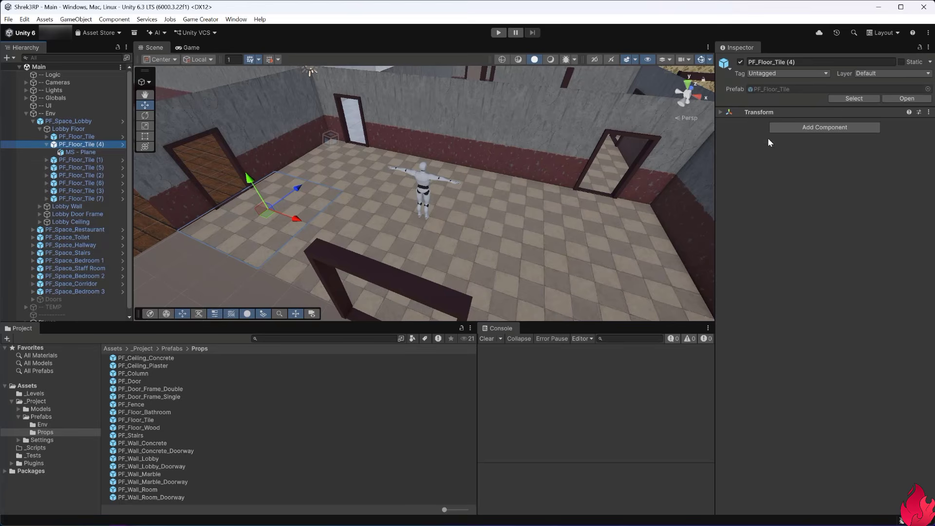
Step: Check the PF_Space_Lobby prefab instance for overrides after the floor tile change
left_click(721, 112)
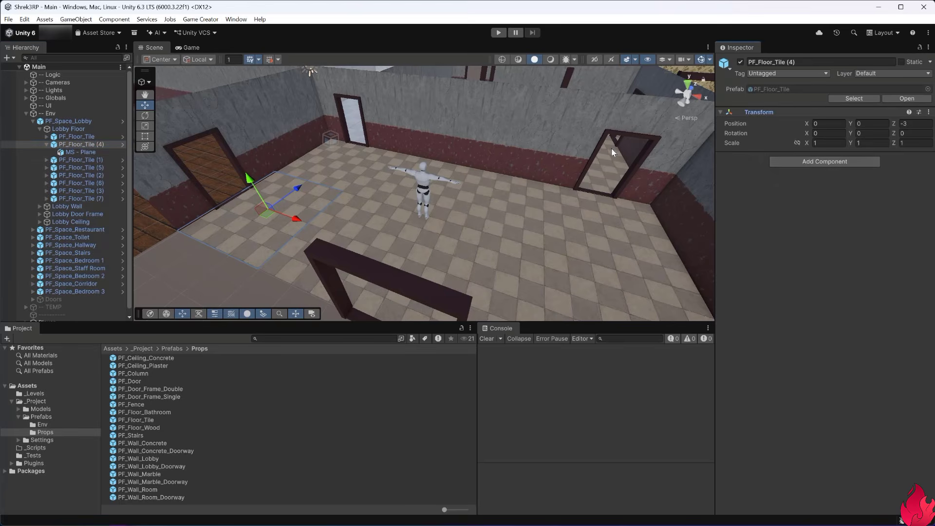
left_click(47, 144)
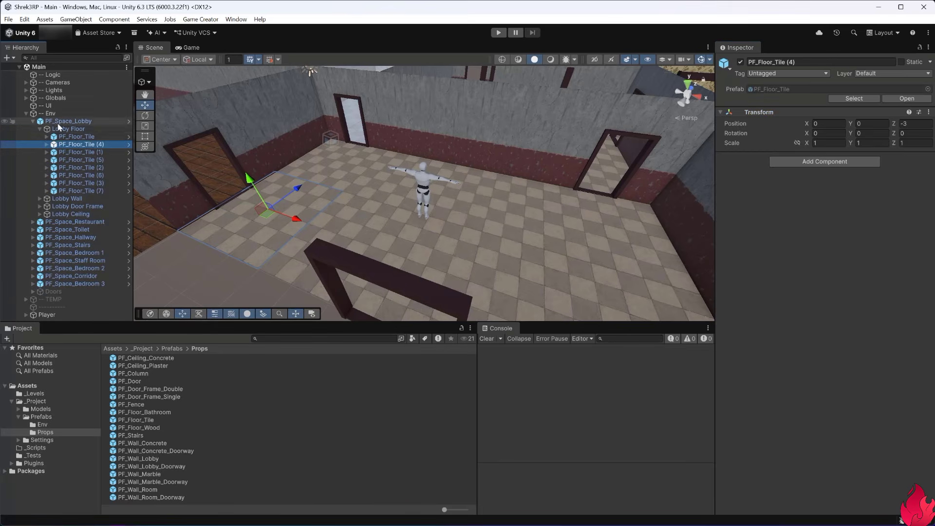
left_click(65, 130)
left_click(67, 121)
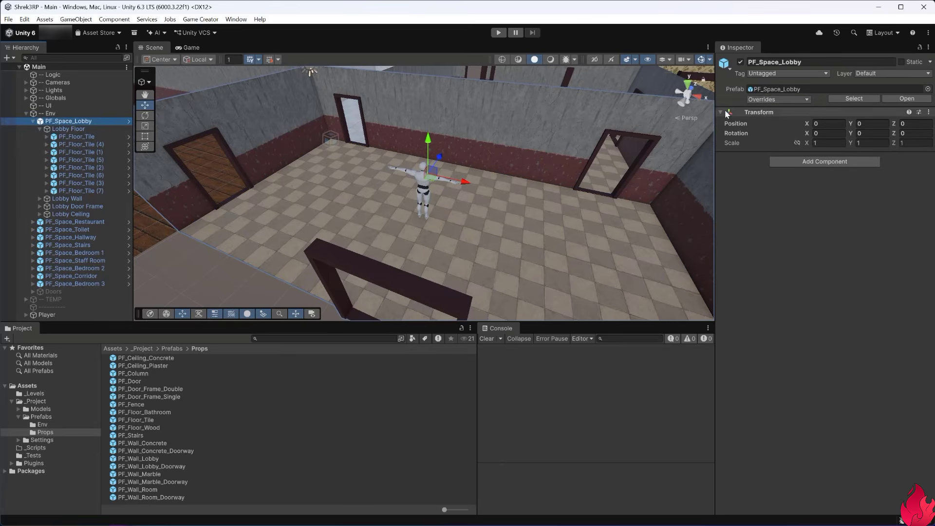
left_click(764, 99)
left_click(791, 227)
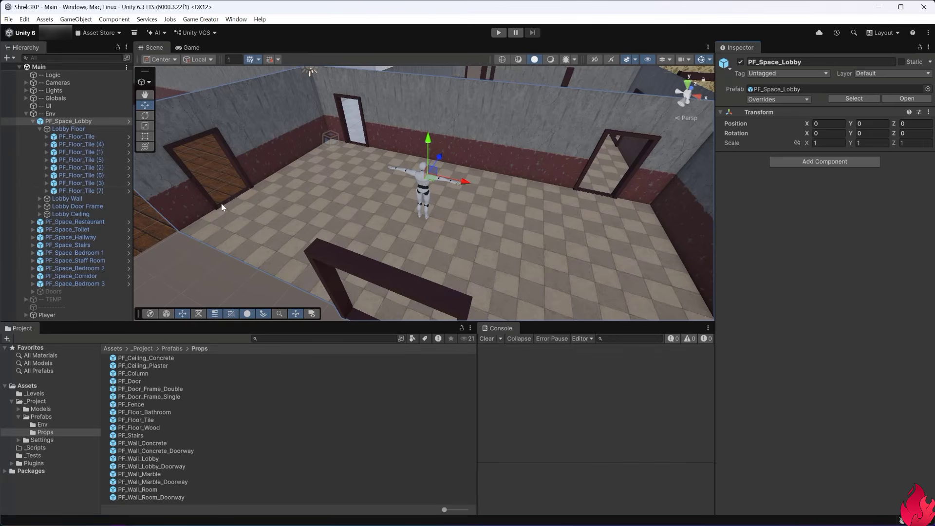
Step: Check the Mesh Collider on a lobby floor tile's plane and play-test the Player standing on the floor
left_click(276, 221)
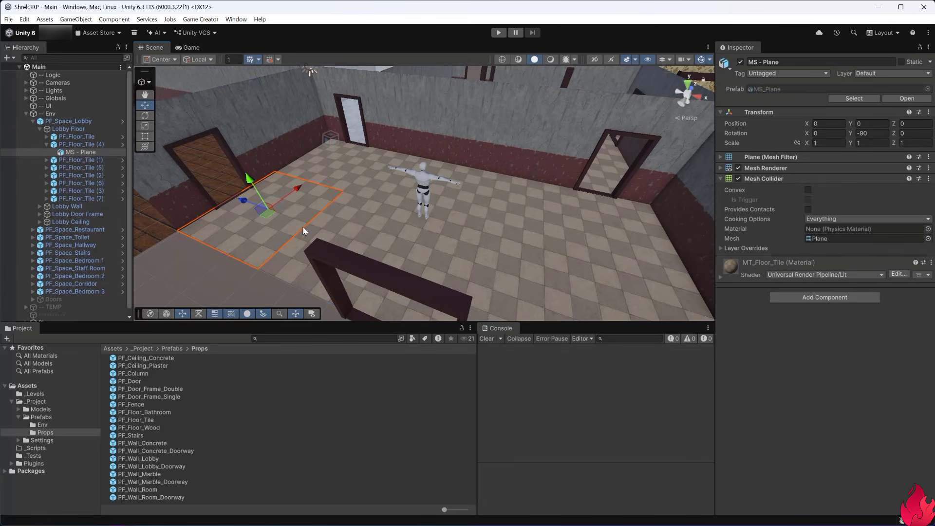
left_click(48, 144)
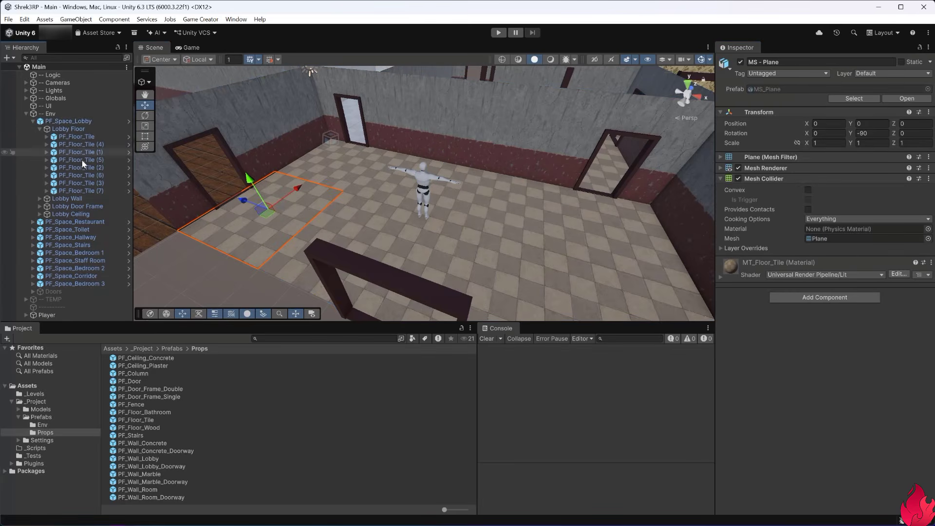
key("ctrl+p")
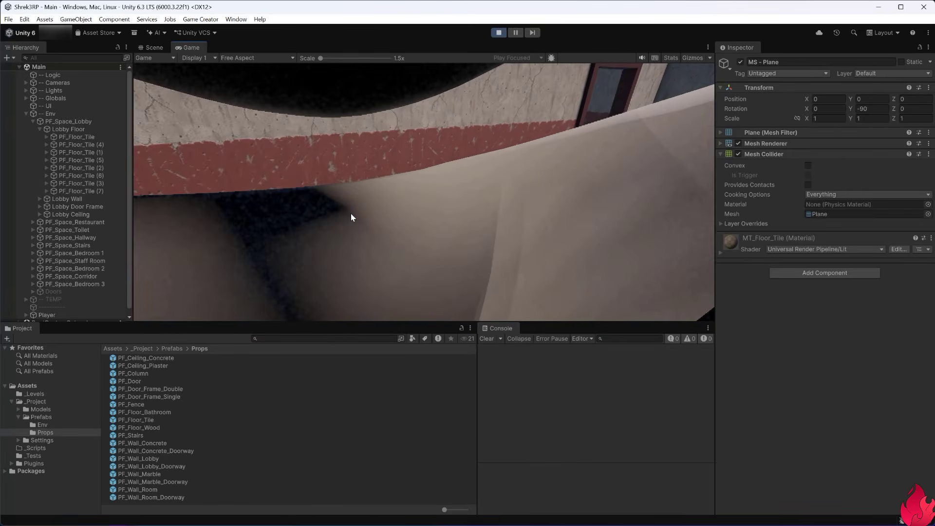
key("ctrl+p")
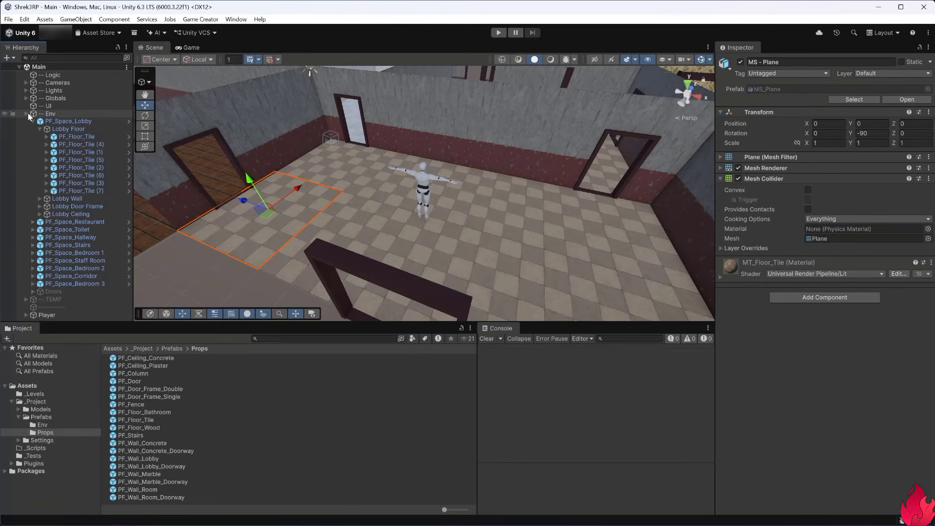
Step: Deactivate the Character mesh object nested inside the Player's Mannequin, keeping the Armature active
left_click(28, 113)
left_click(27, 136)
left_click(30, 145)
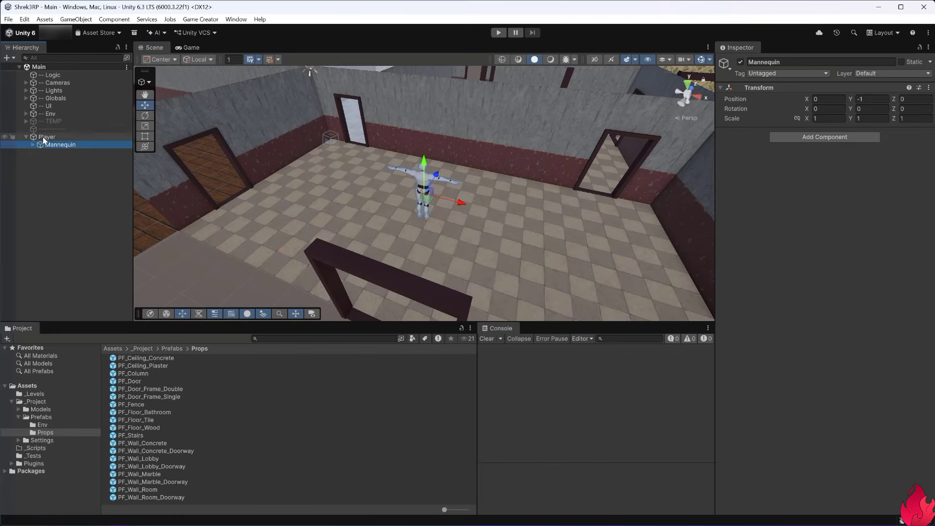
left_click(32, 145)
left_click(40, 153)
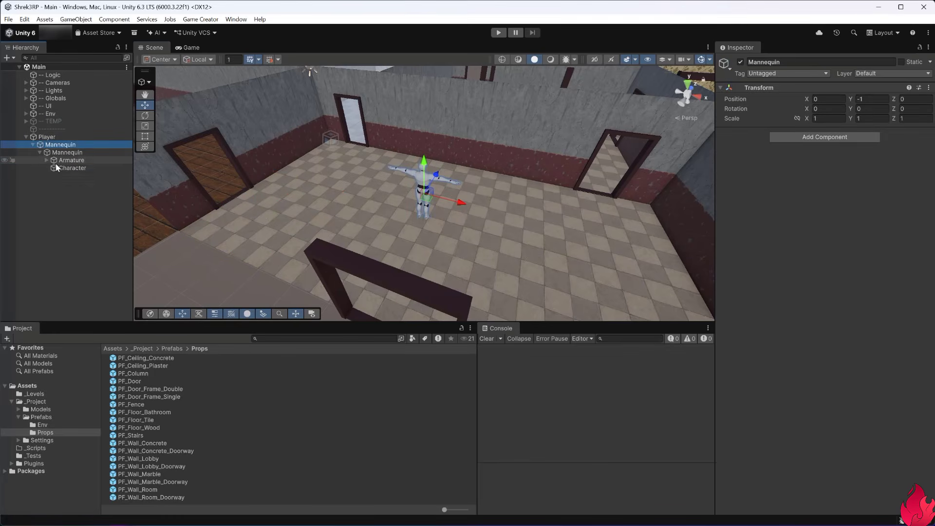
left_click(64, 160)
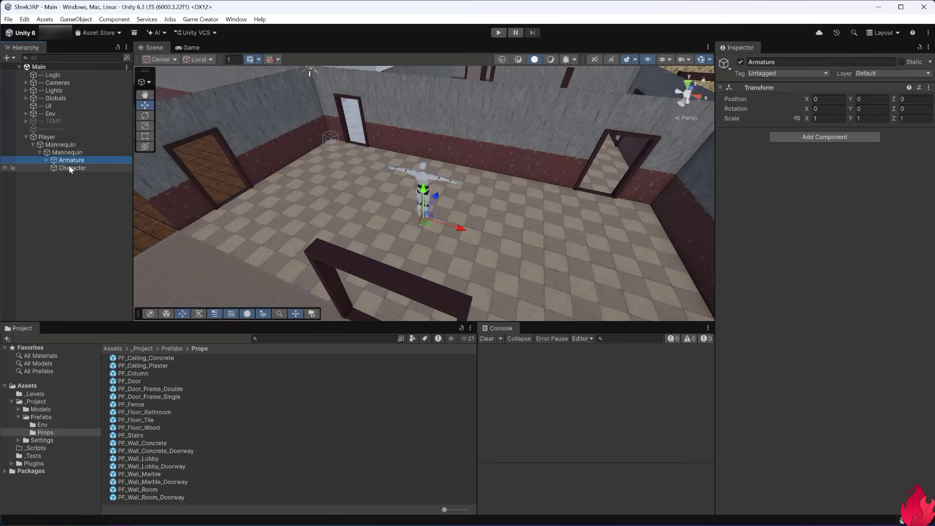
left_click(68, 168)
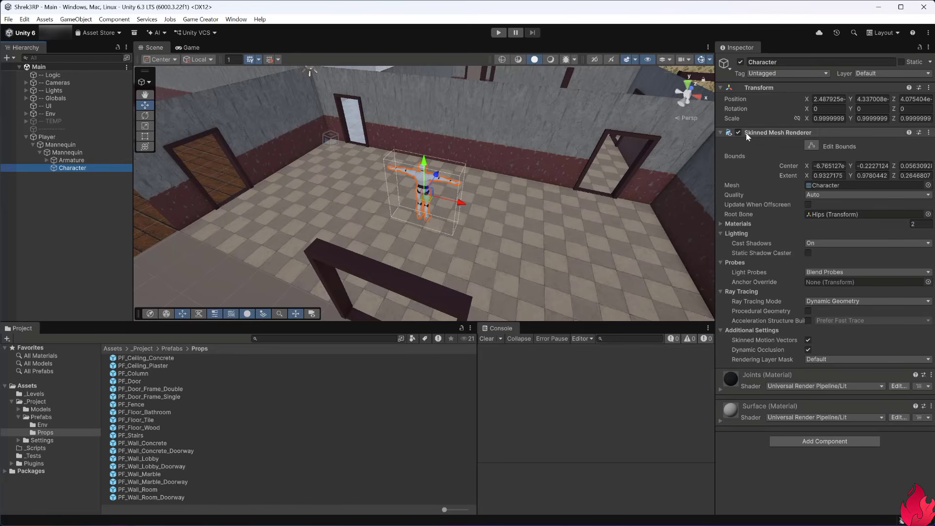
left_click(741, 63)
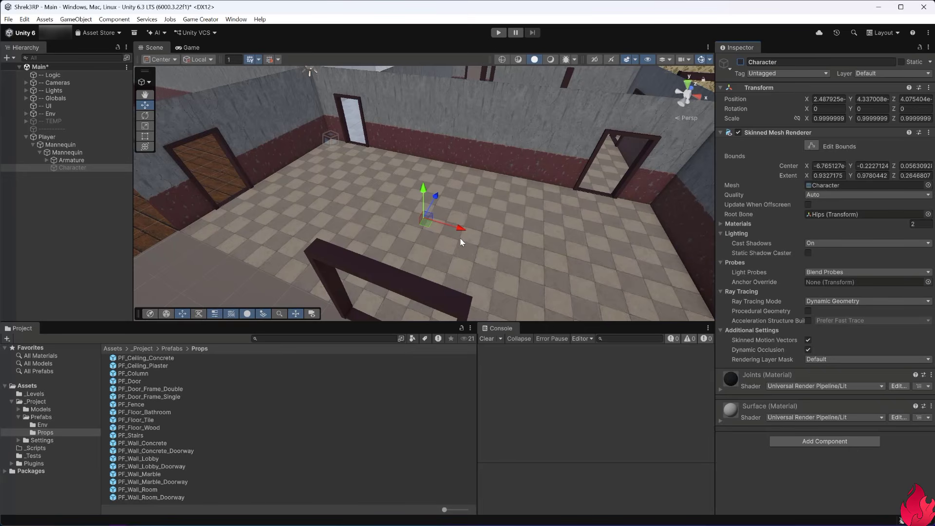
Step: Play-test the first-person view without the character mesh, walking across the lobby and over the wooden floor, and stop play mode
right_click_drag(474, 253, 441, 253)
left_click(188, 48)
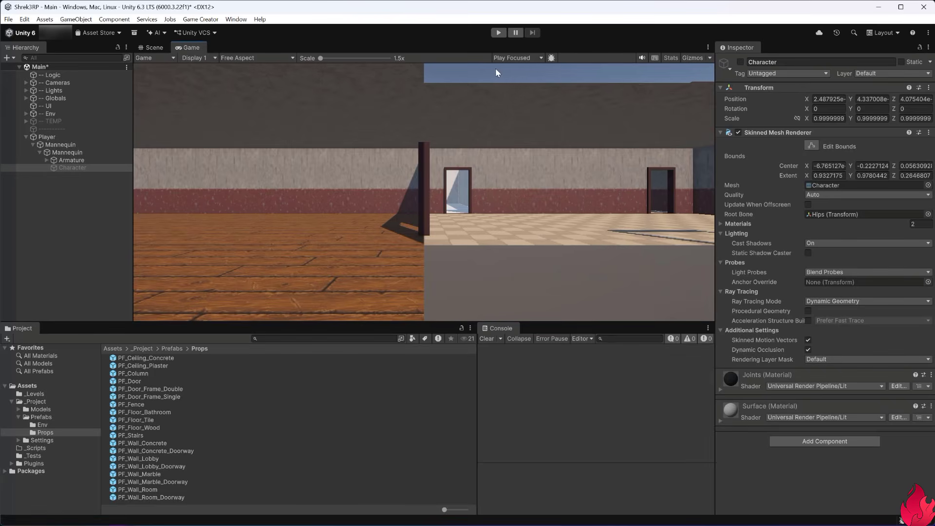
left_click(148, 50)
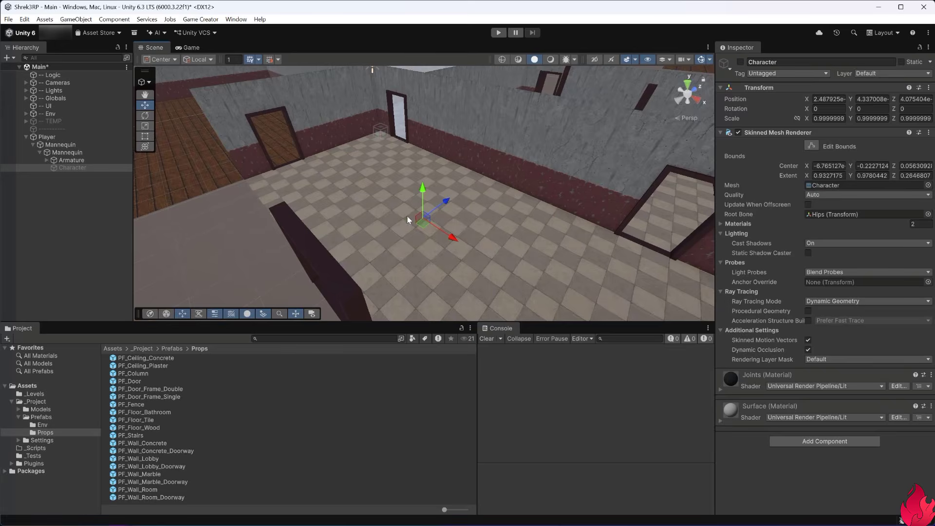
right_click_drag(312, 204, 457, 236)
key("ctrl+p")
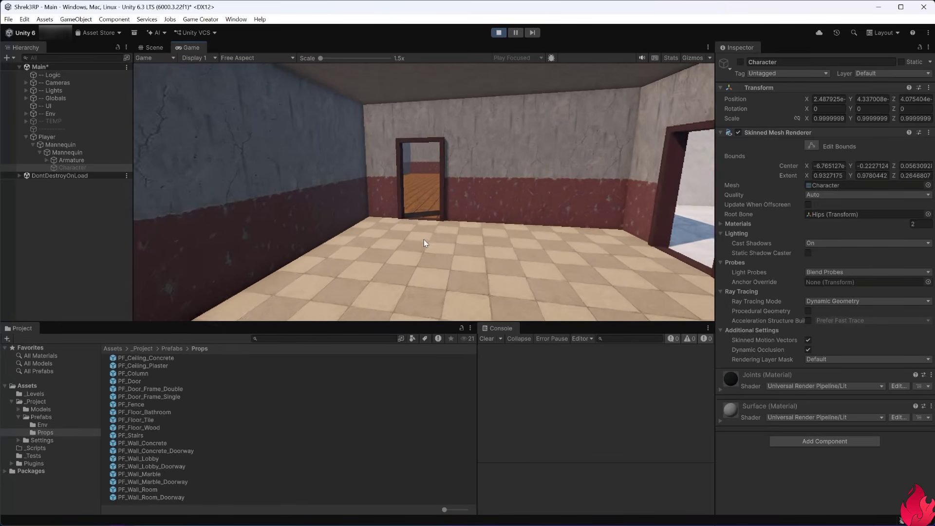
key("w")
key("w")
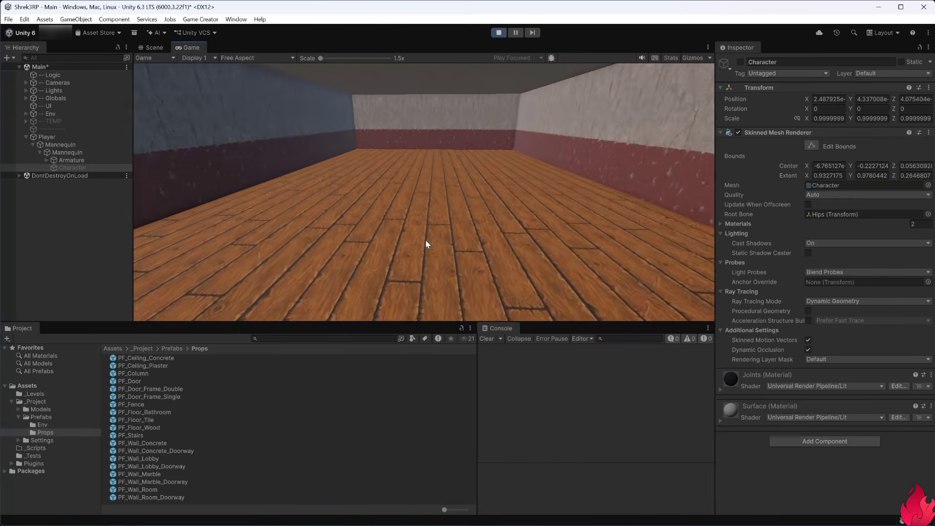
key("w")
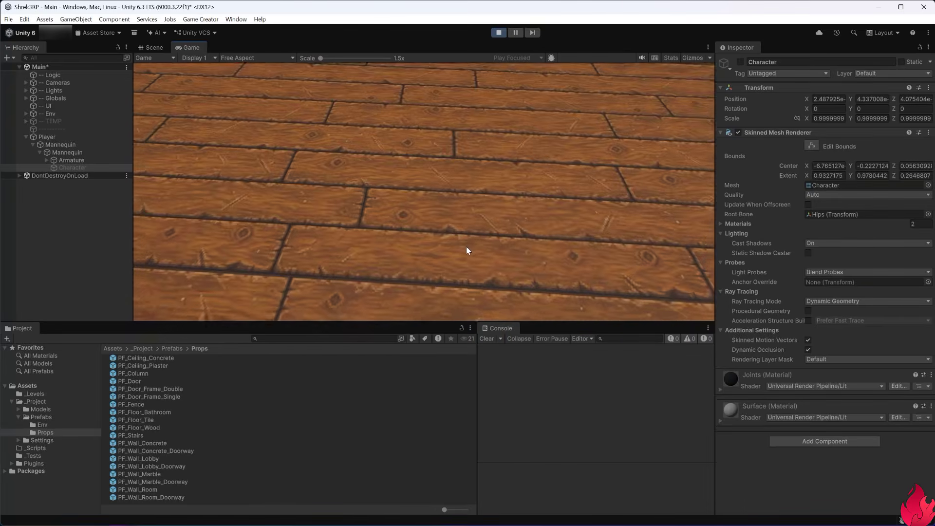
key("w")
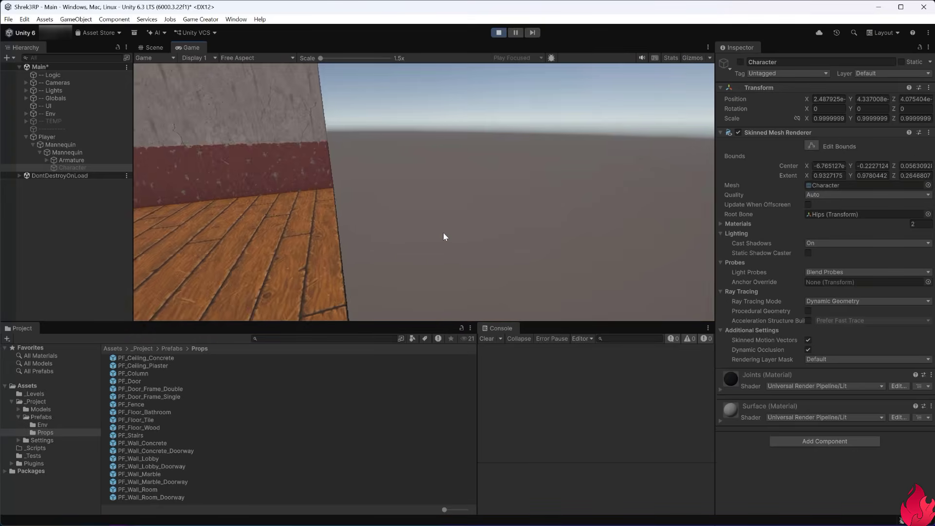
key("ctrl+p")
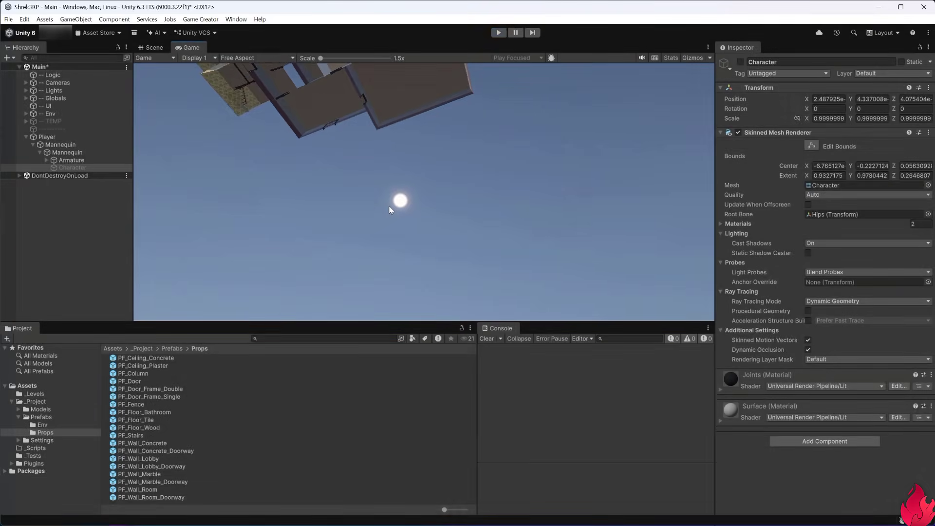
Step: Enlarge the prefab list, open the PF_Wall_Room prefab and check its MS - Plane for a collider
left_click(288, 135)
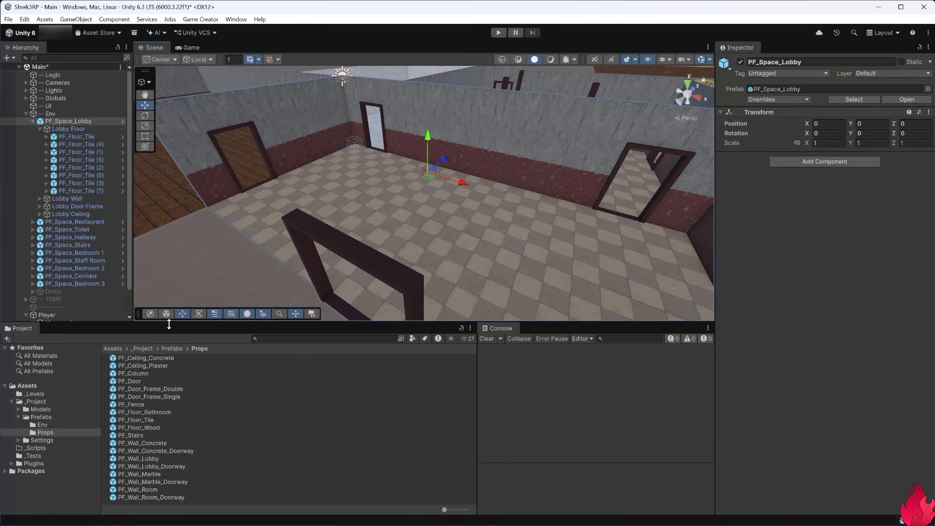
left_click_drag(168, 322, 168, 254)
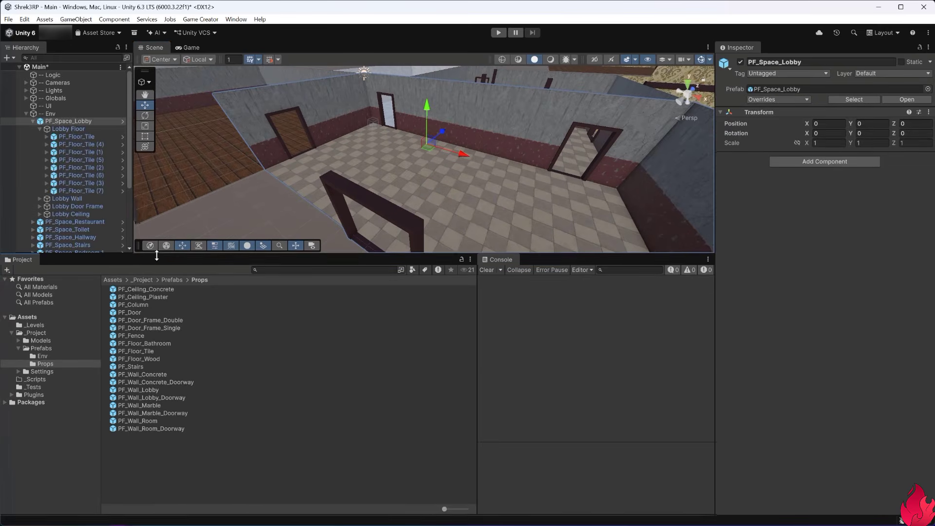
left_click(143, 428)
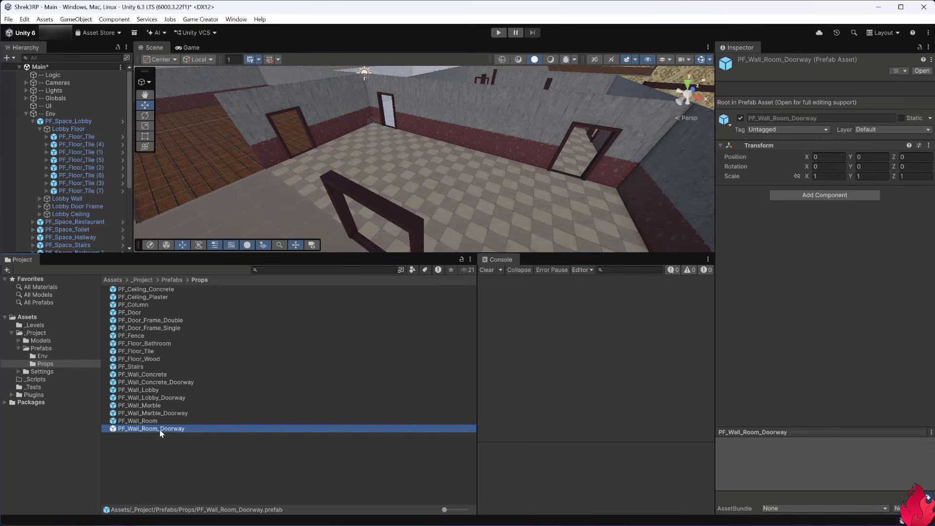
left_click(149, 423)
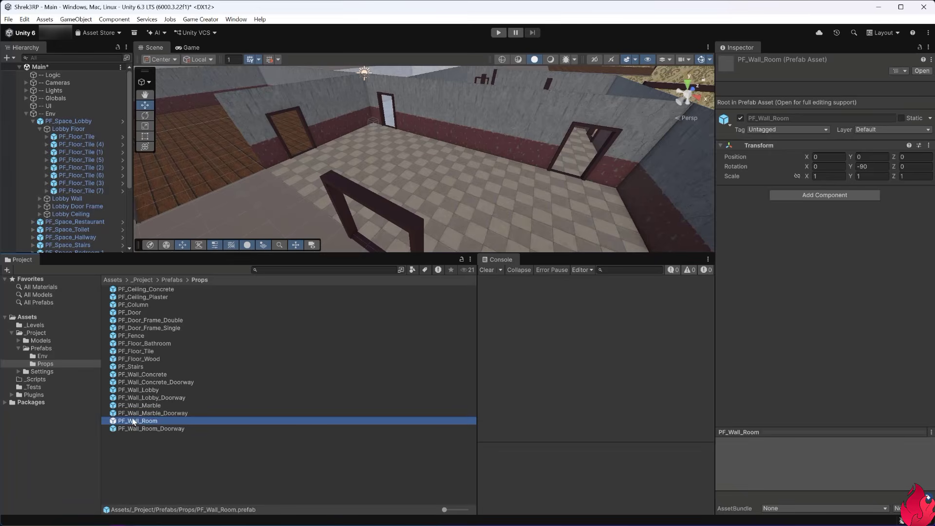
double_click(134, 422)
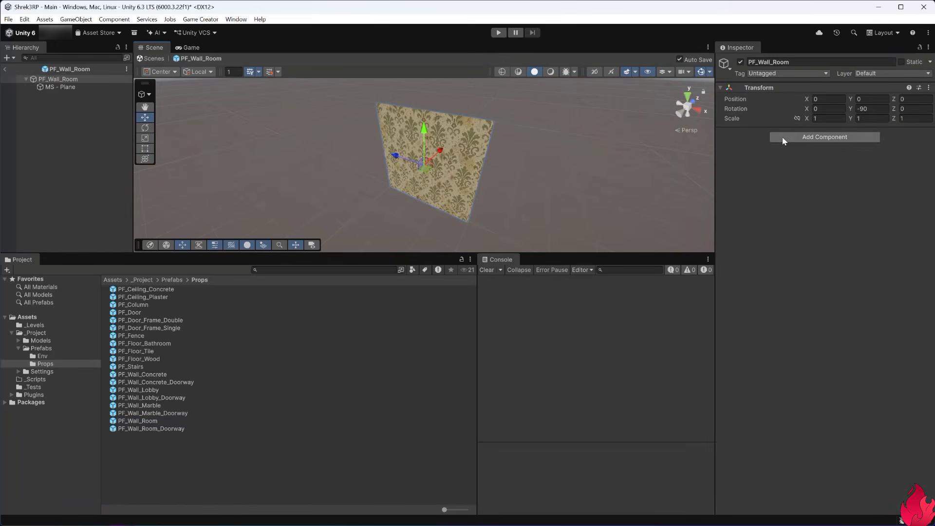
left_click(53, 87)
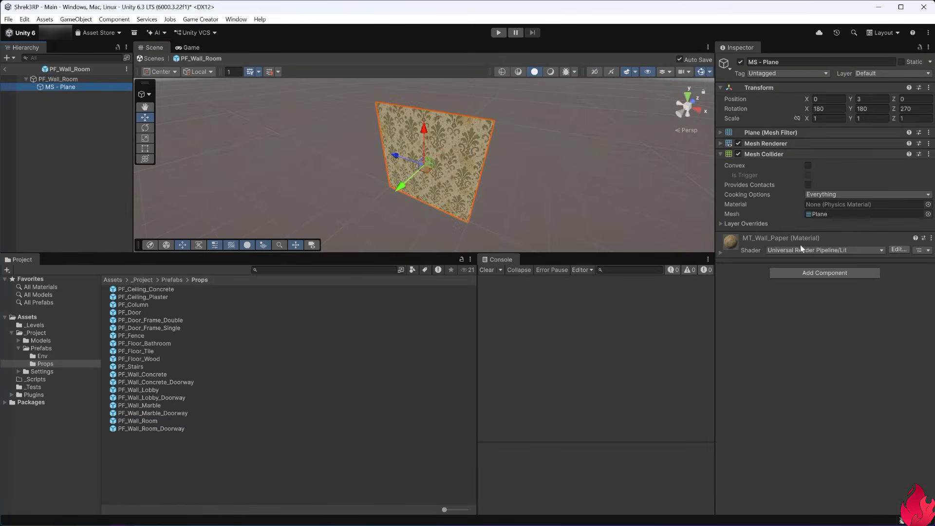
Step: Add a Mesh Collider to the Wall_DoorWay object inside the PF_Wall_Room_Doorway prefab
left_click(140, 428)
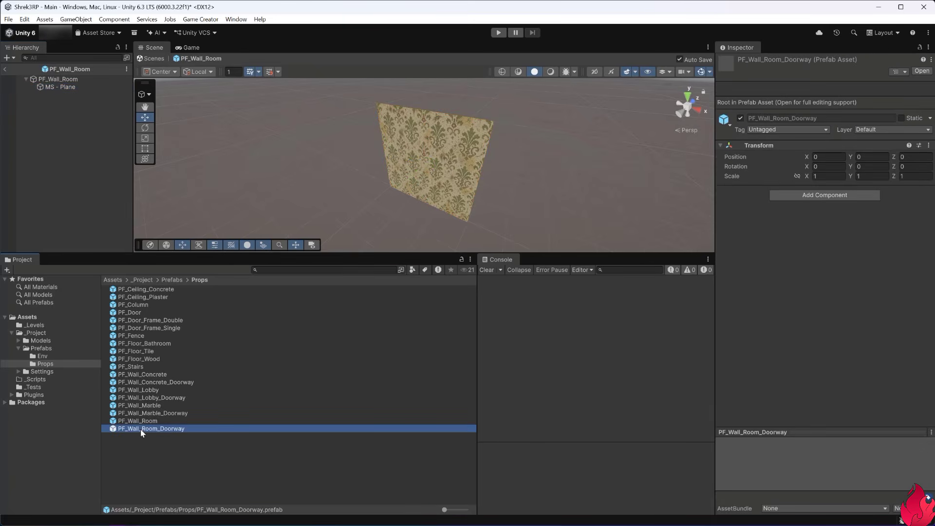
double_click(140, 429)
left_click(42, 87)
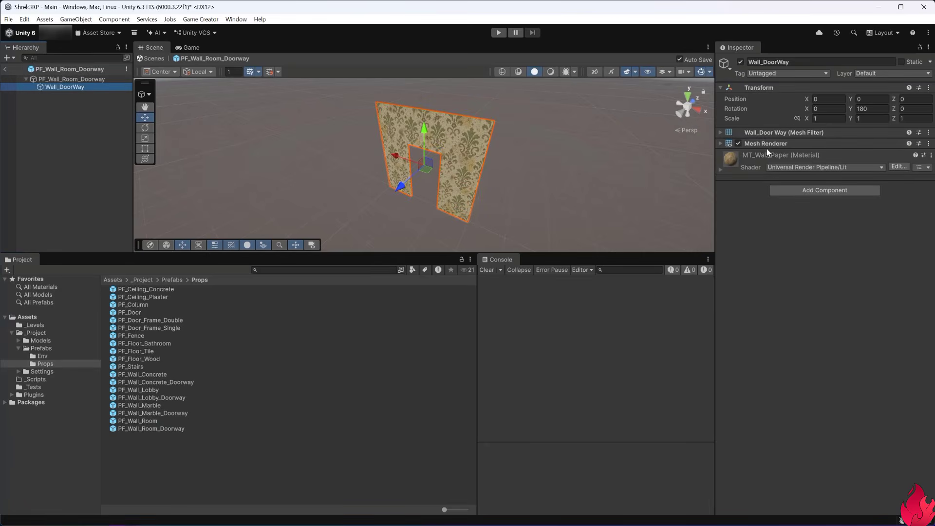
left_click(799, 191)
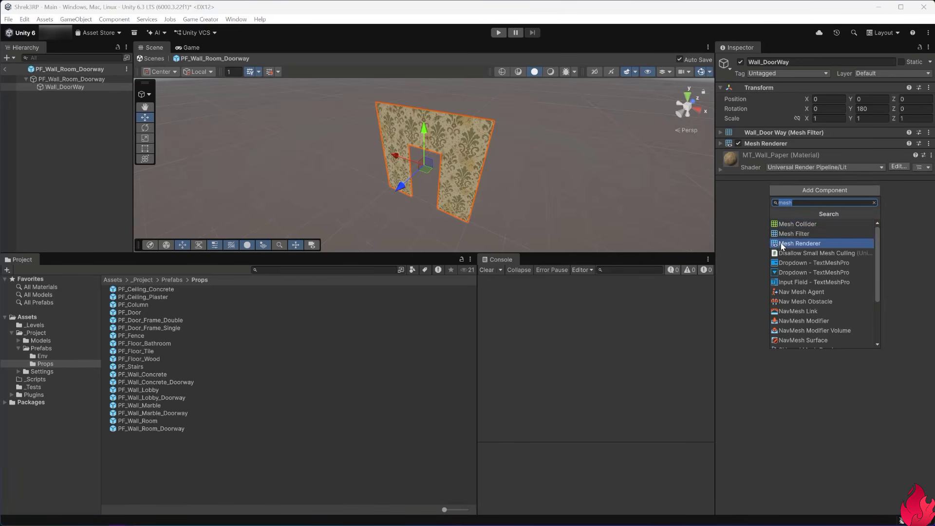
left_click(797, 225)
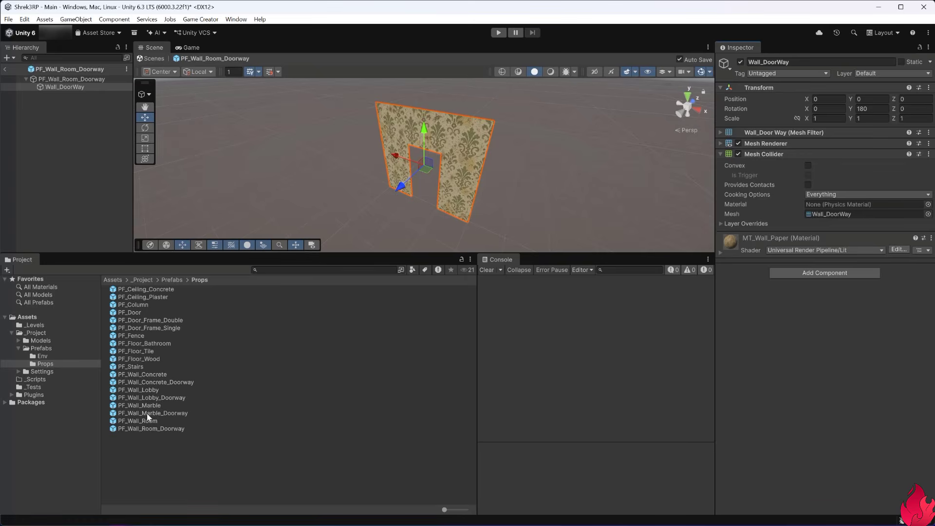
Step: Replace the Box Collider 2D on the MS - Plane inside the PF_Wall_Lobby prefab with a Mesh Collider
left_click(145, 391)
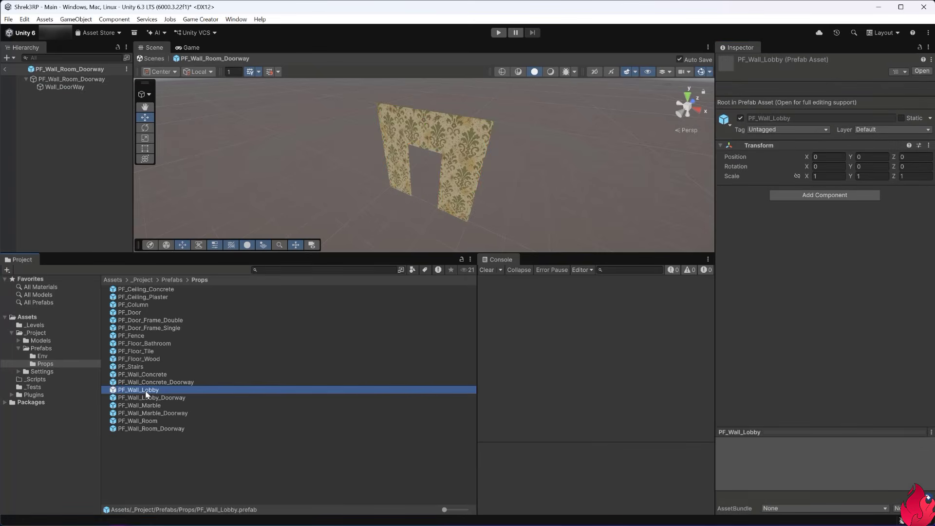
double_click(145, 391)
left_click(66, 86)
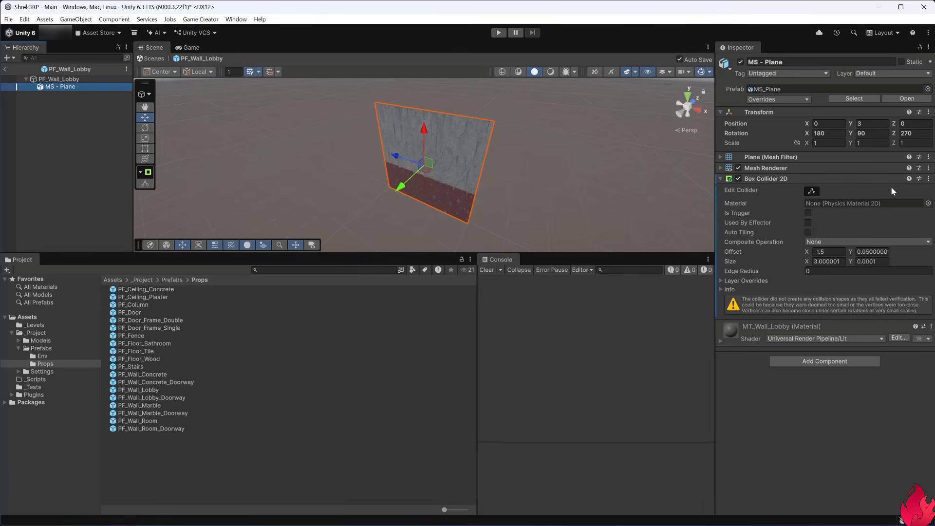
left_click(929, 181)
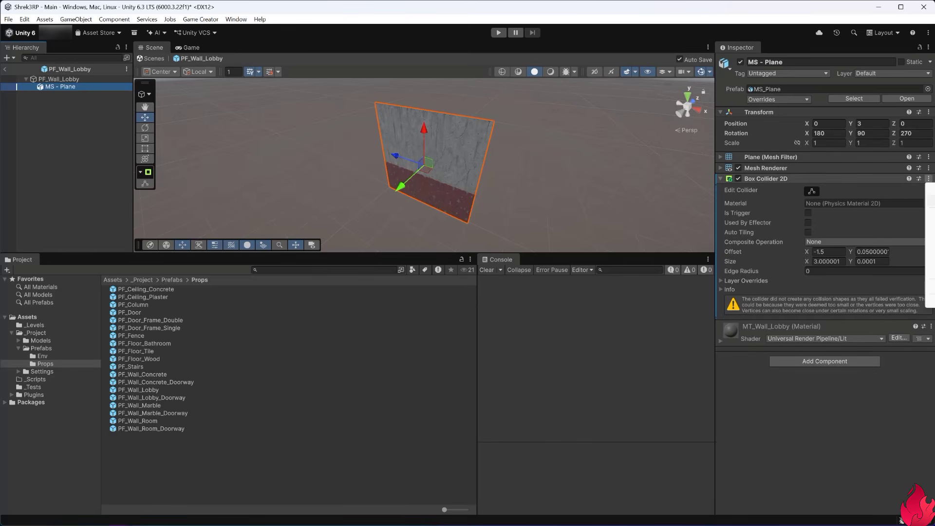
left_click(931, 200)
left_click(808, 218)
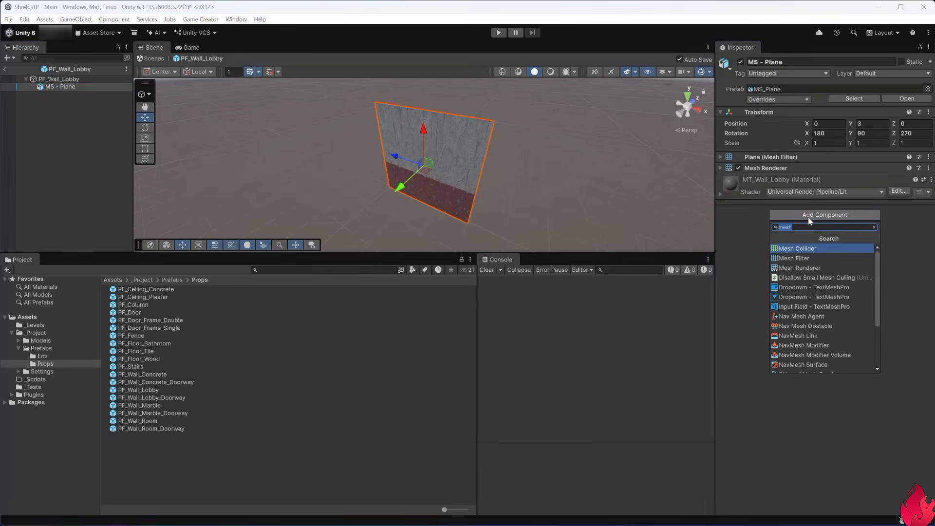
left_click(790, 249)
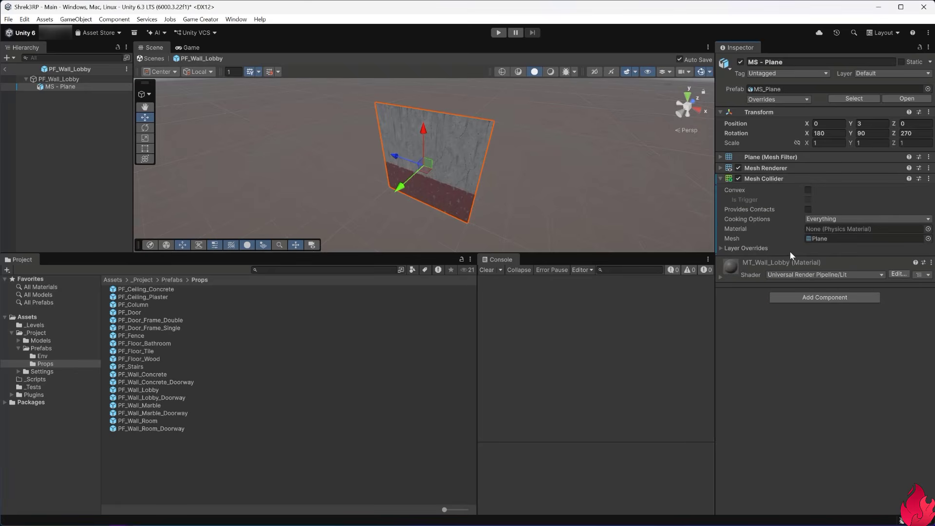
left_click(720, 179)
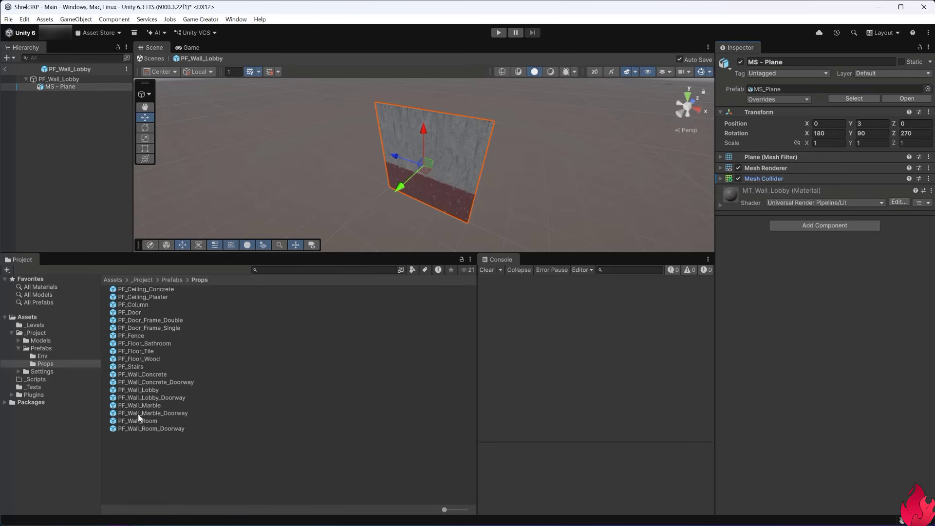
Step: Add a Mesh Collider to Wall_DoorWay inside the PF_Wall_Lobby_Doorway prefab and return to the Main scene
double_click(151, 397)
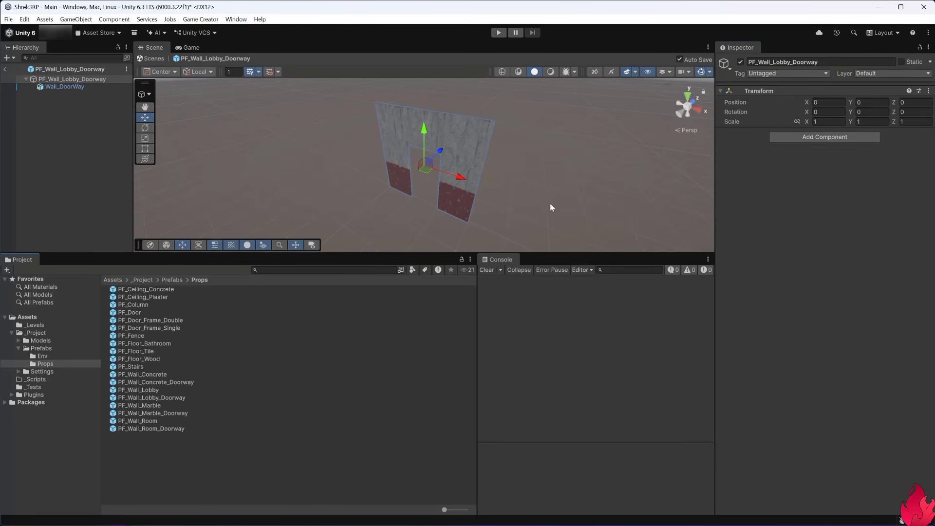
left_click(73, 87)
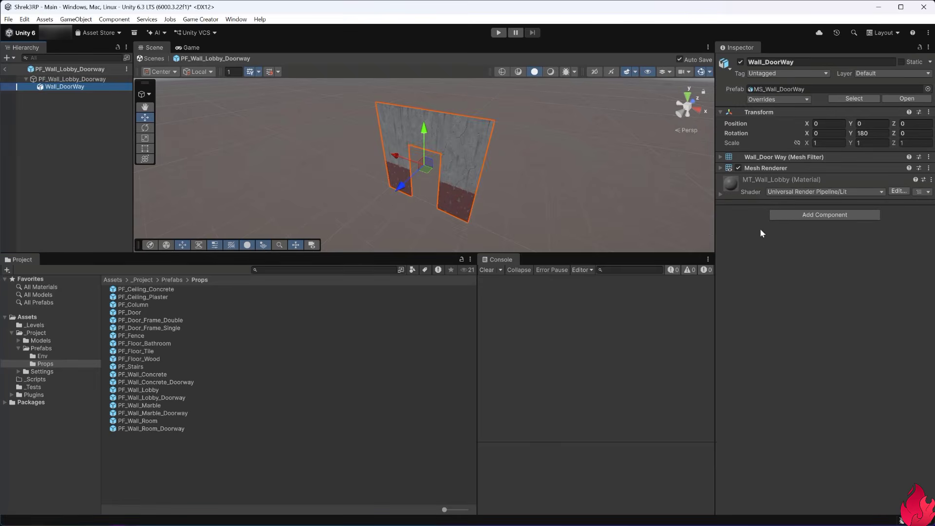
left_click(792, 215)
left_click(797, 248)
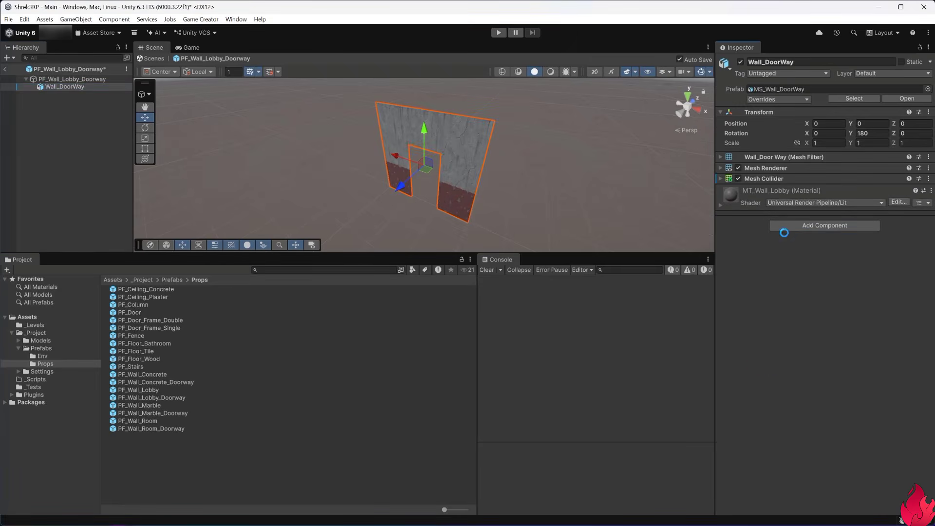
left_click(104, 129)
left_click(7, 71)
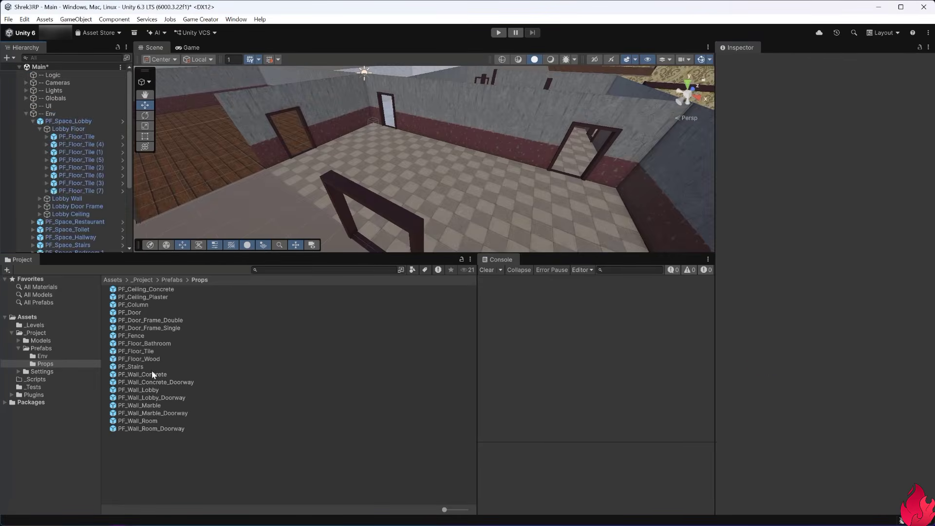
Step: Start play mode in the Main scene and enlarge the Game view
left_click(326, 368)
key("ctrl+p")
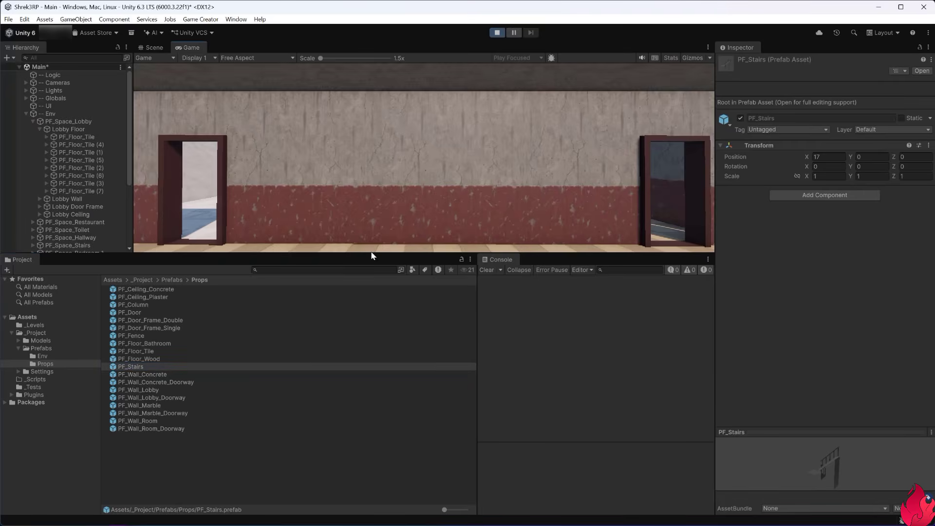
left_click_drag(371, 252, 370, 398)
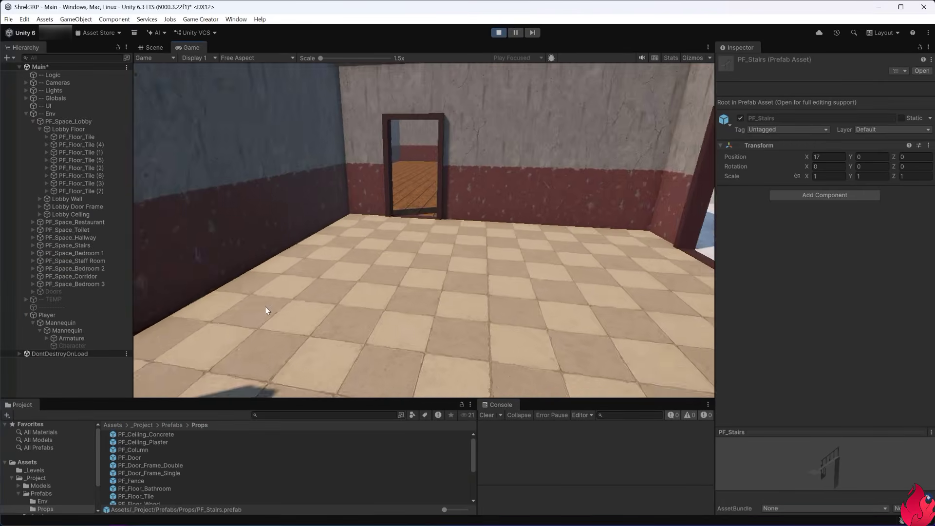
Step: Walk the player against the lobby walls and doorways to test their collisions, and stop play mode
key("w")
key("w")
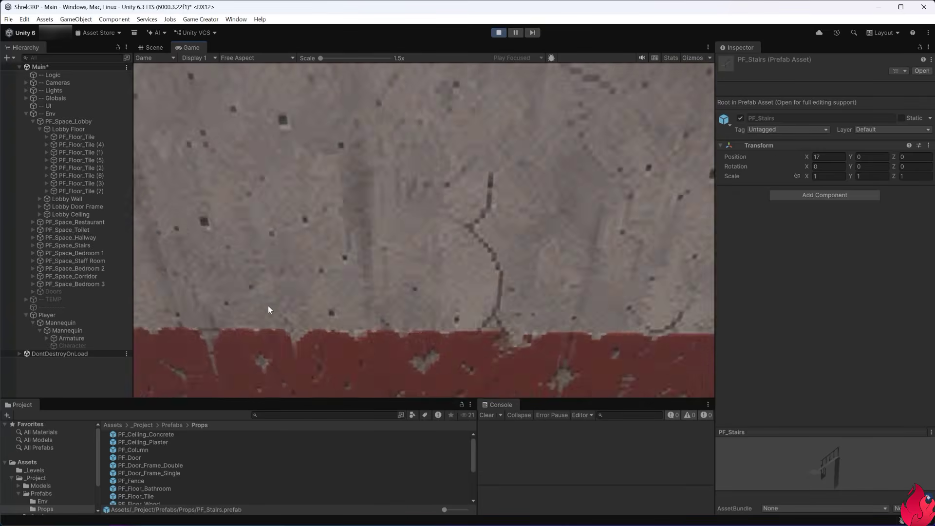
key("s")
key("w")
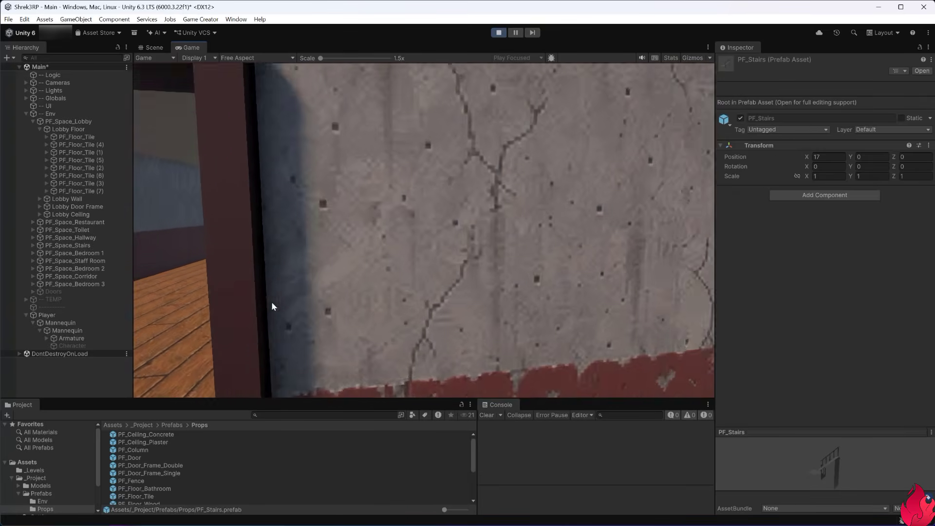
key("d")
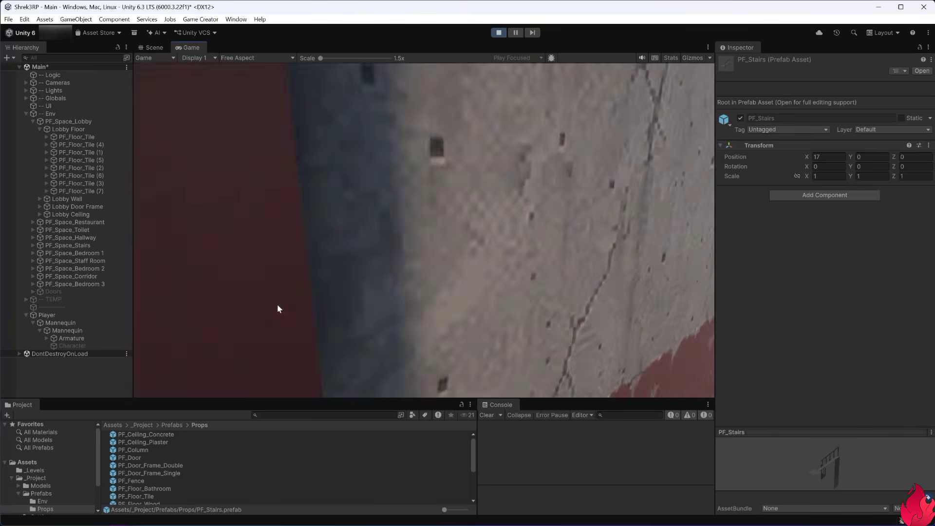
key("a")
key("d")
key("s")
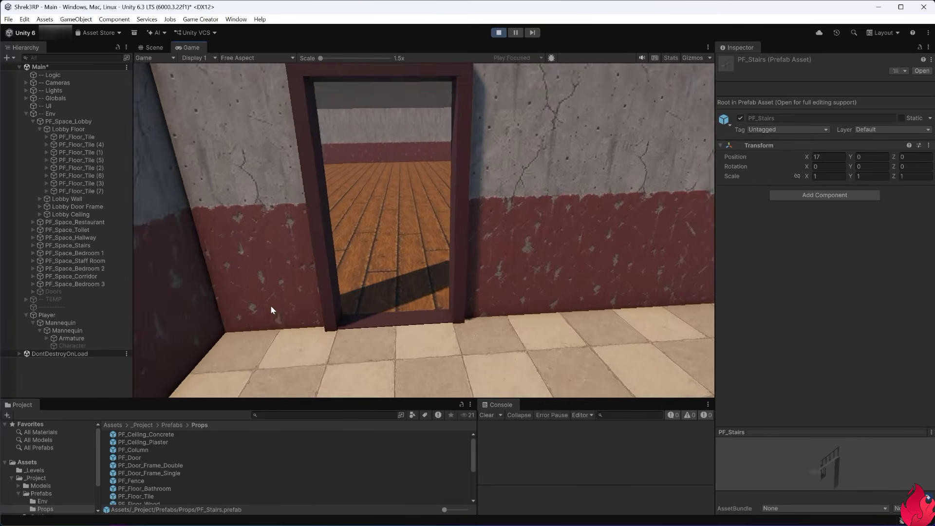
key("w")
key("s")
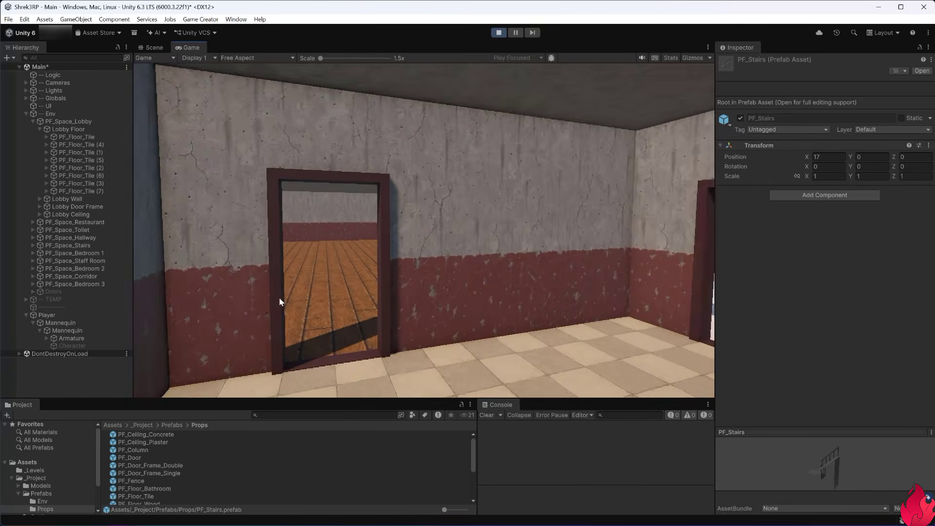
key("w")
key("w")
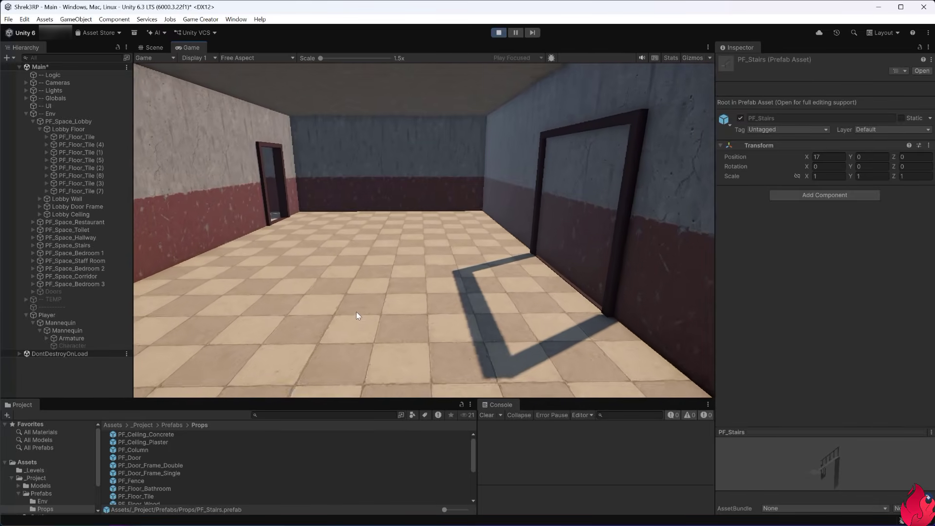
key("ctrl+p")
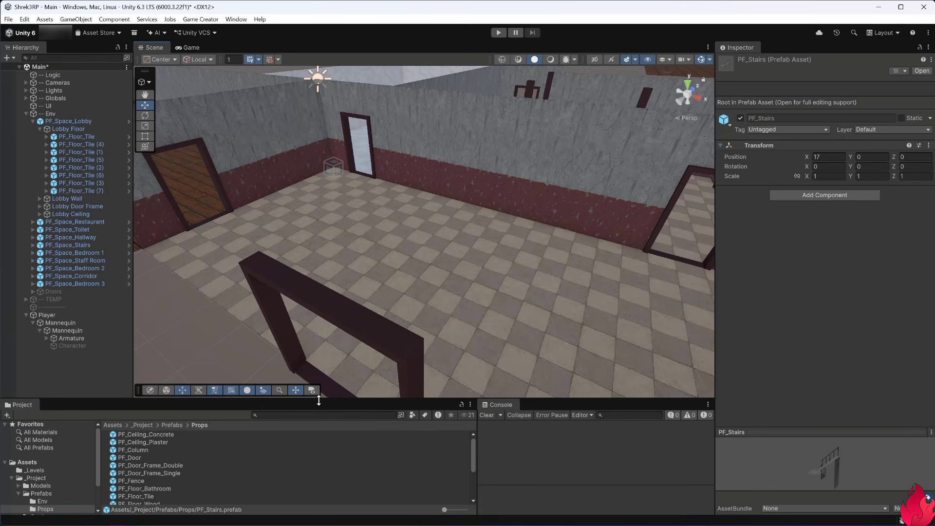
Step: Remove the Mesh Collider from Wall_DoorWay inside the PF_Wall_Lobby_Doorway prefab
left_click_drag(318, 400, 272, 290)
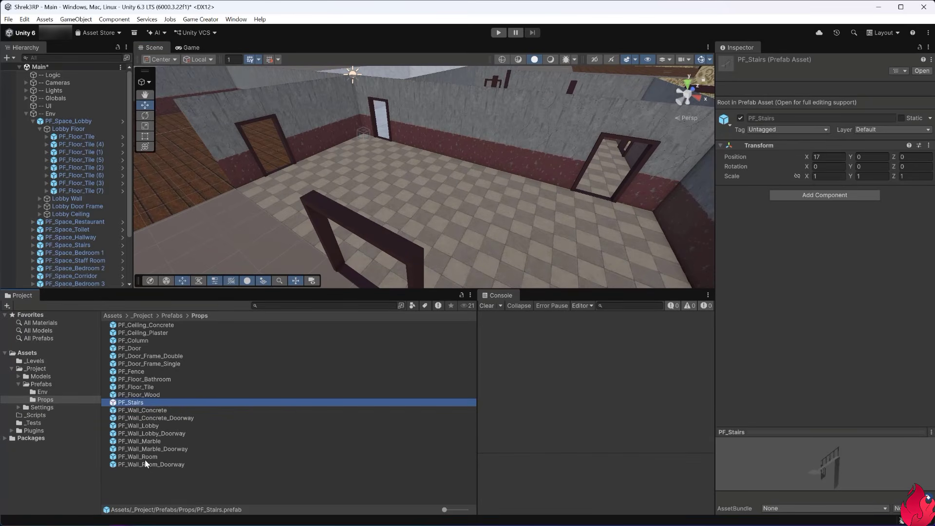
double_click(152, 433)
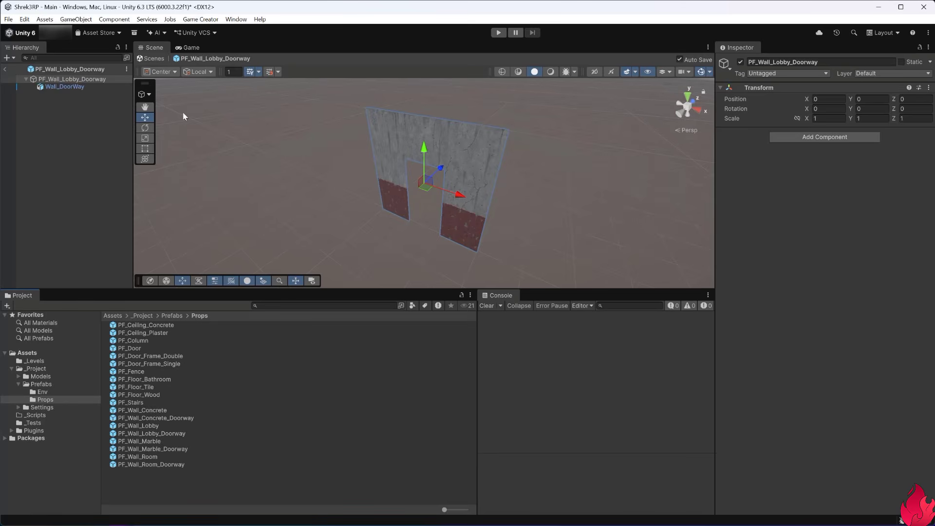
left_click_drag(388, 237, 476, 215, "alt")
left_click(63, 88)
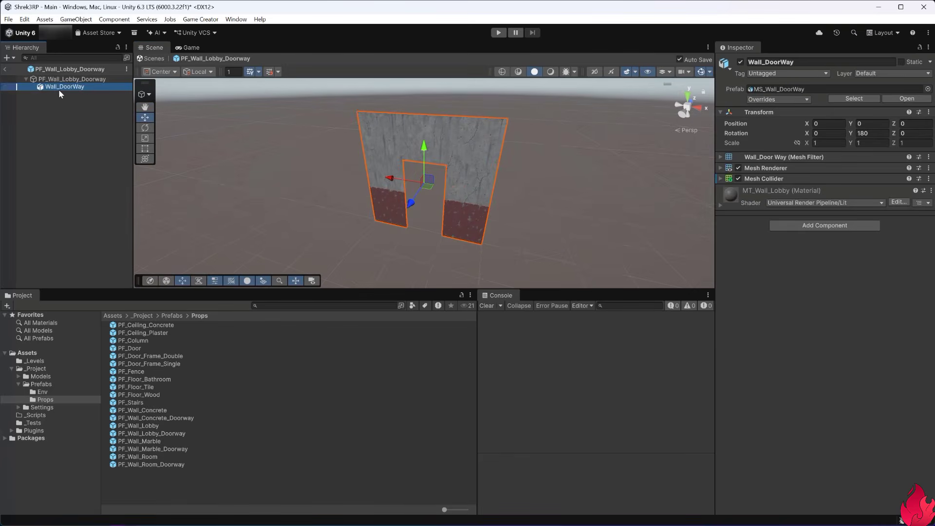
left_click(764, 179)
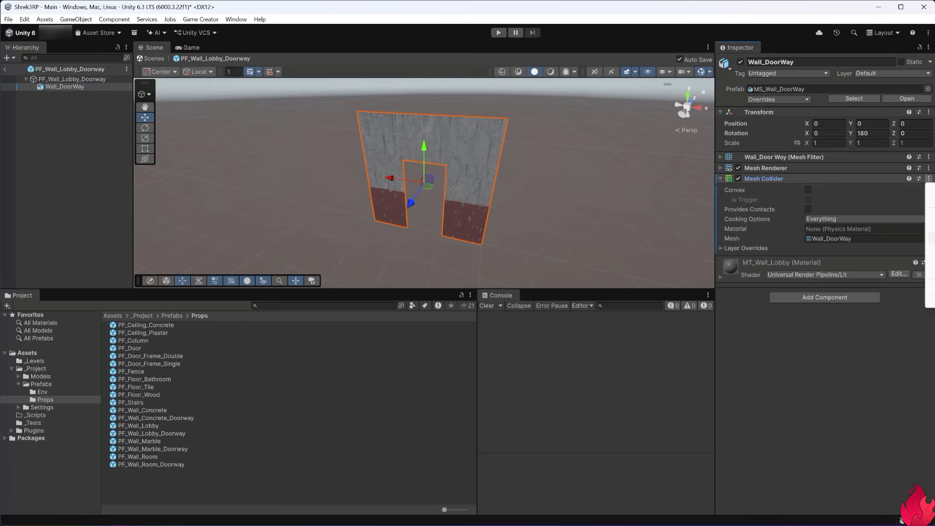
left_click(929, 214)
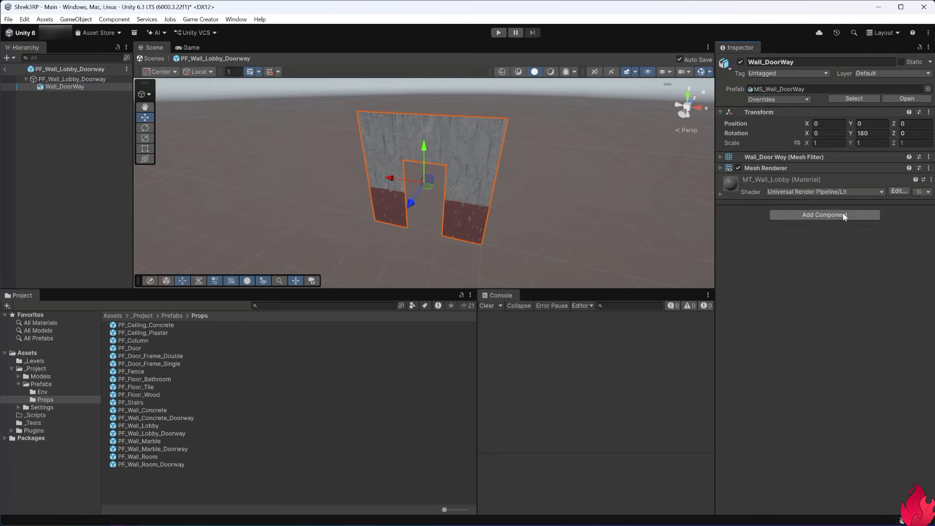
left_click(41, 126)
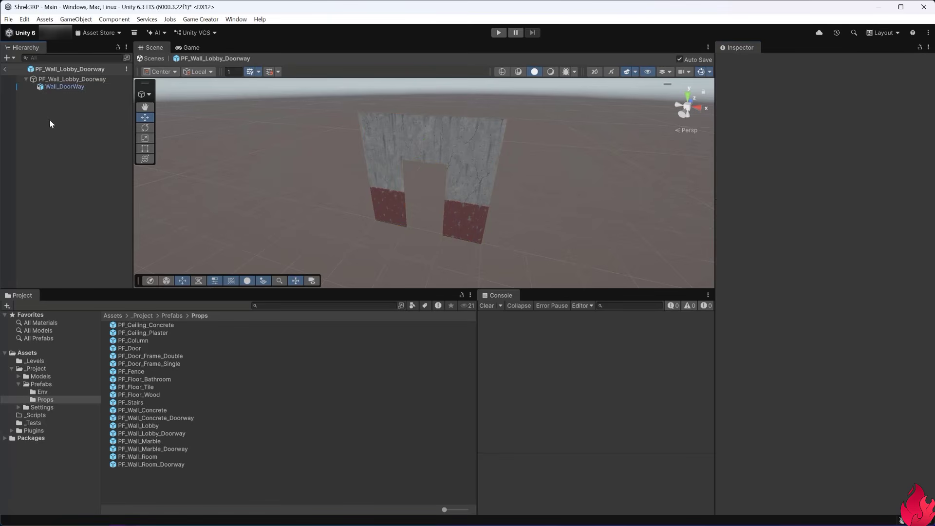
Step: Add a 3D Cube under the PF_Wall_Lobby_Doorway root and set its Z scale to 0.001
left_click(61, 81)
right_click(62, 82)
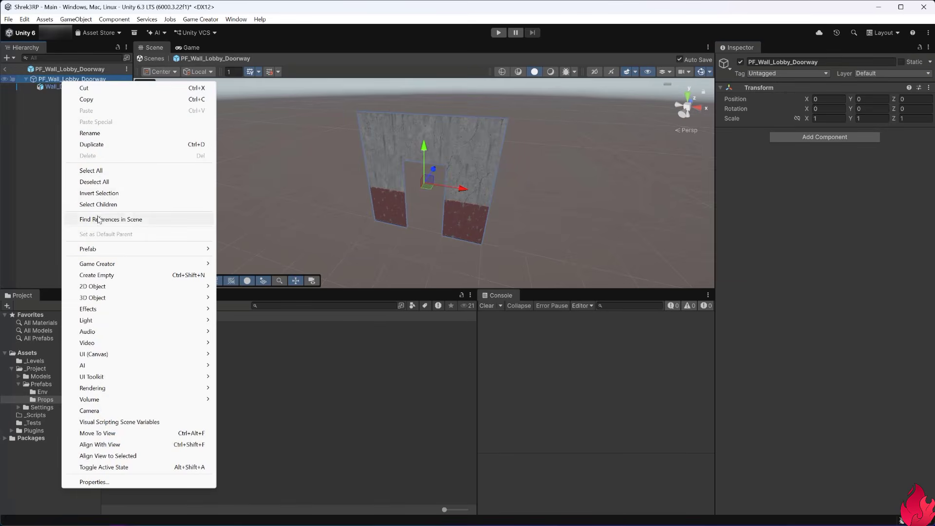
mouse_move(96, 298)
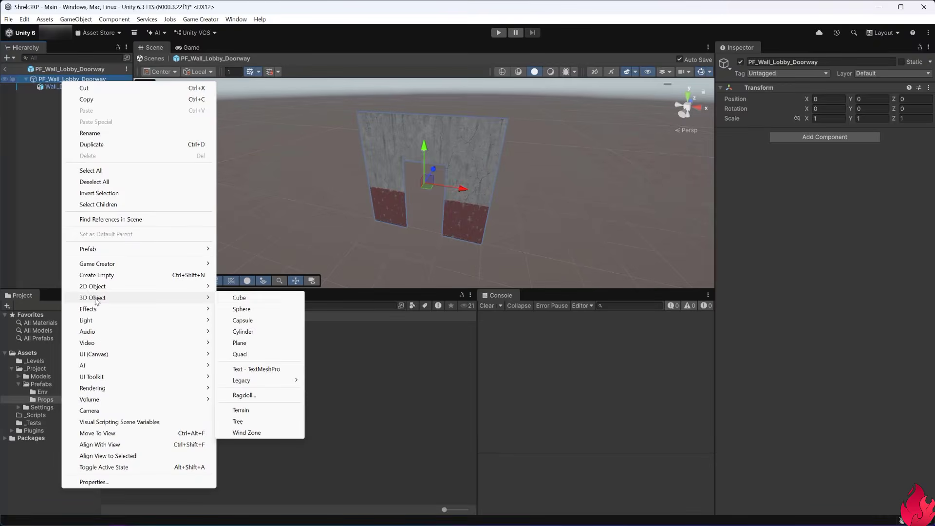
left_click(231, 299)
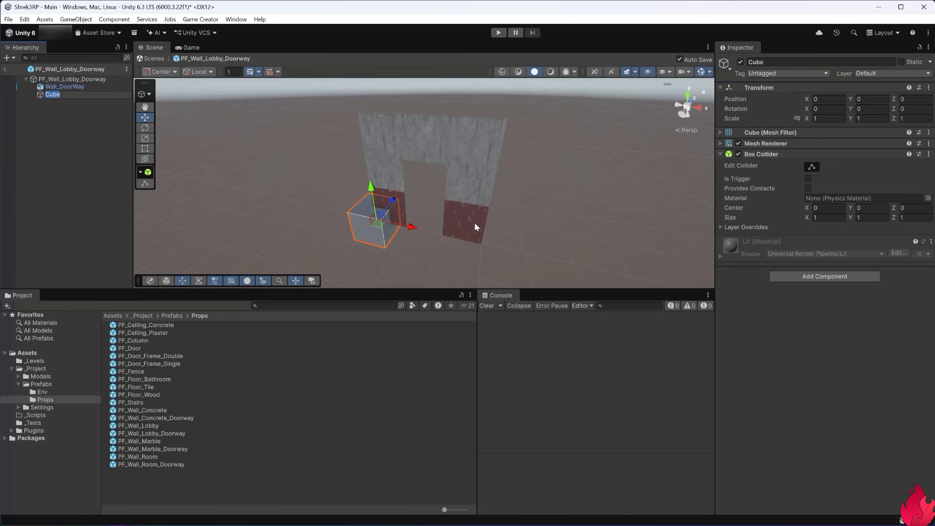
left_click(906, 217)
type("0")
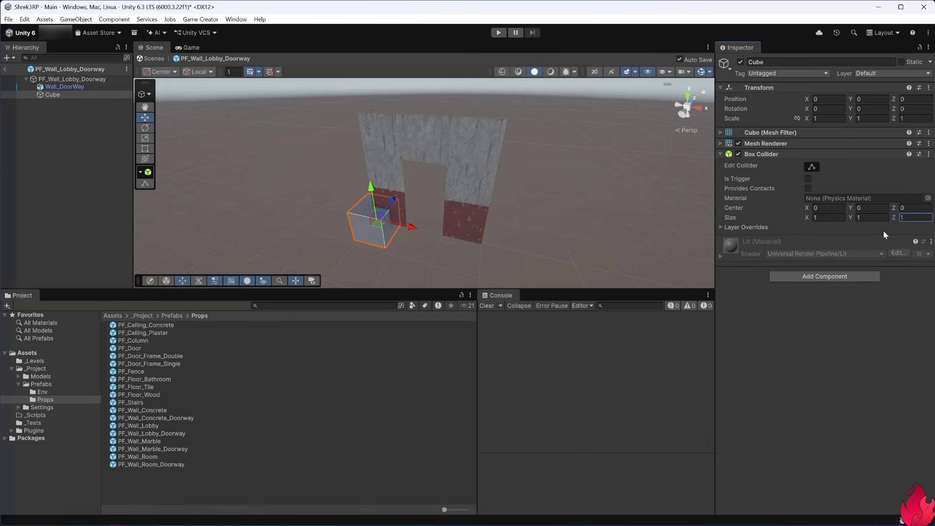
left_click(905, 119)
type("0")
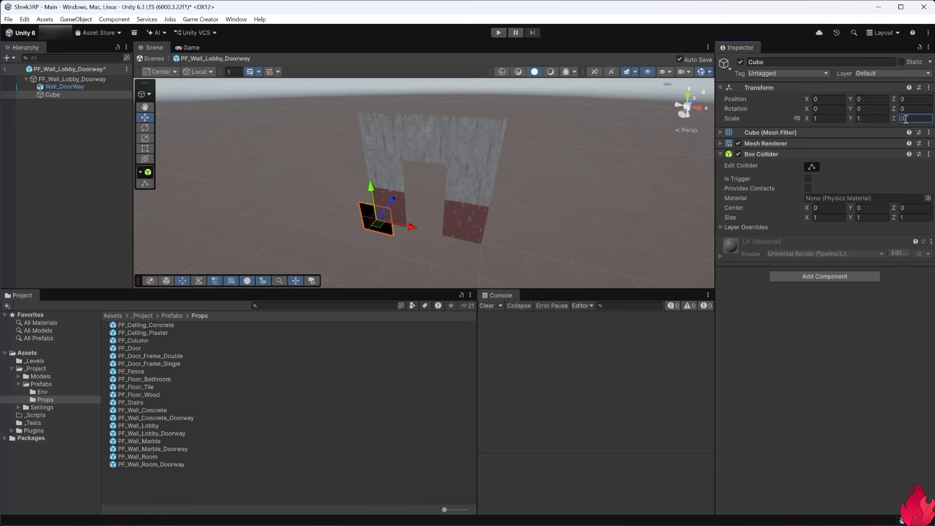
type(".001")
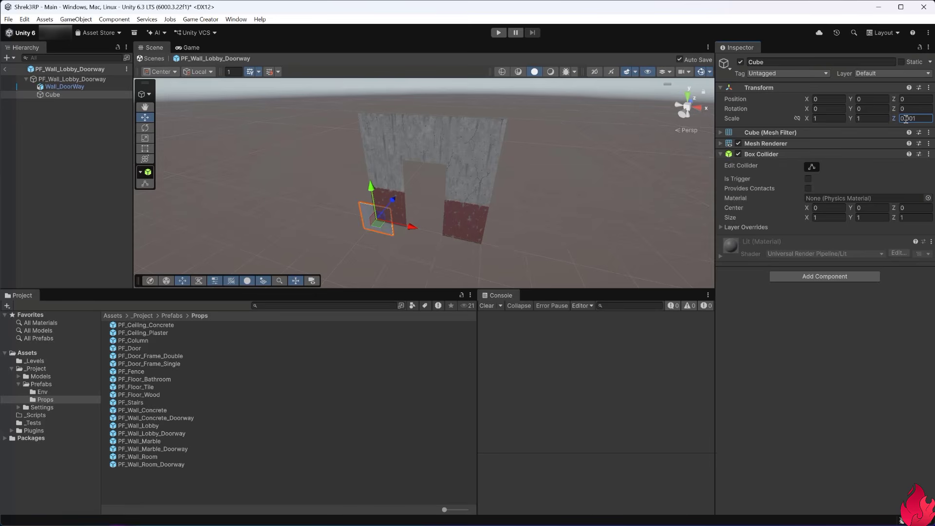
Step: Move the cube onto the wall section beside the doorway opening, to about X 0.483 and Y 1.74
scroll(357, 239, "up", 2)
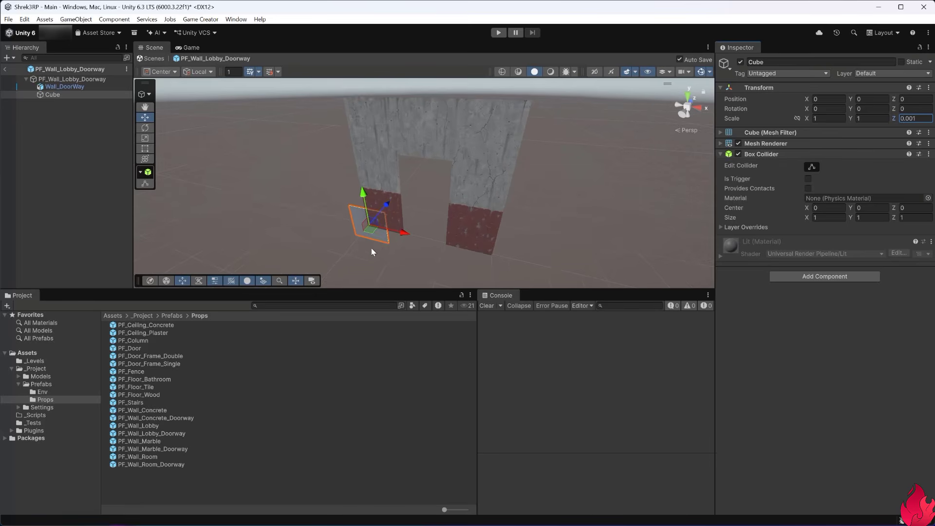
key("f")
scroll(481, 236, "down", 3)
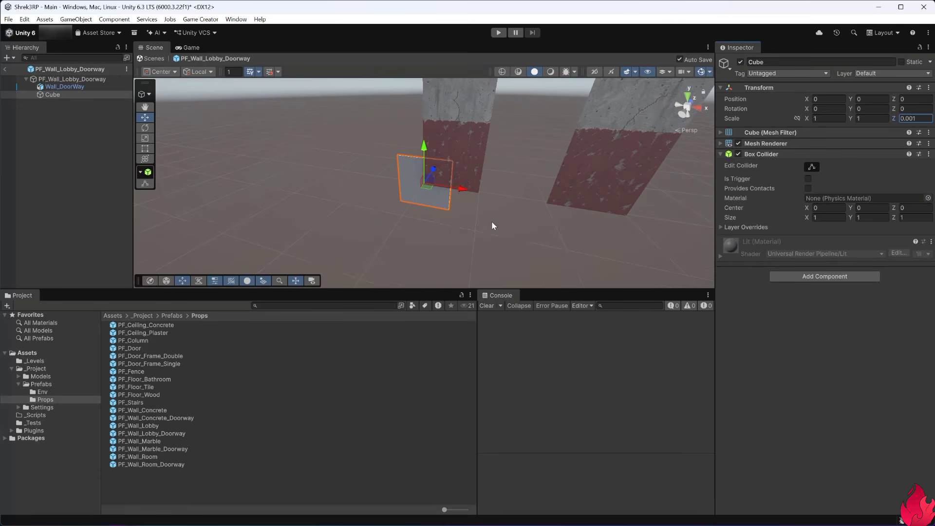
left_click_drag(492, 222, 488, 188, "alt")
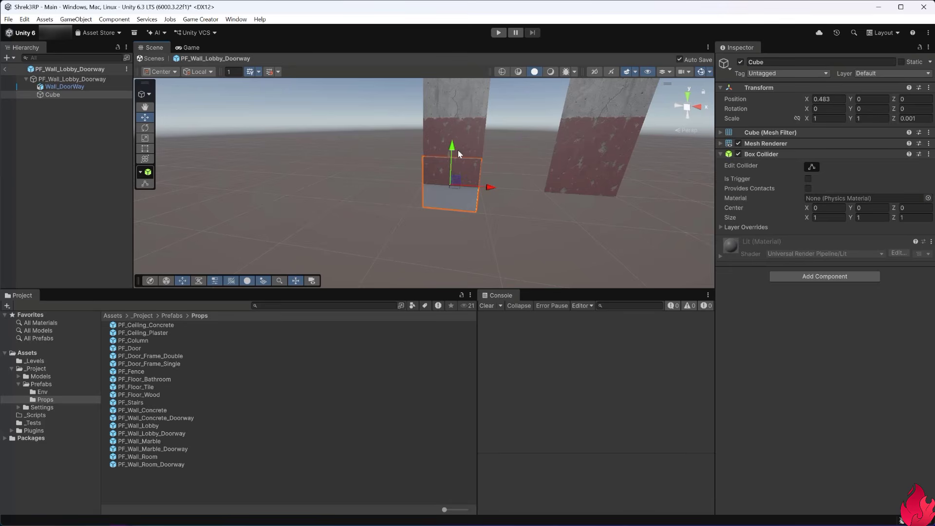
left_click_drag(459, 154, 459, 102)
middle_click_drag(510, 151, 508, 219)
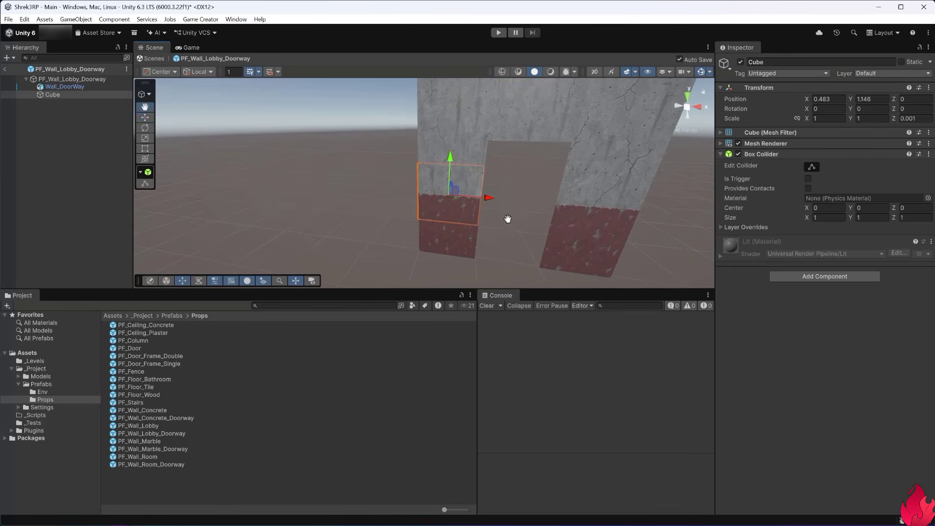
left_click_drag(450, 171, 451, 135)
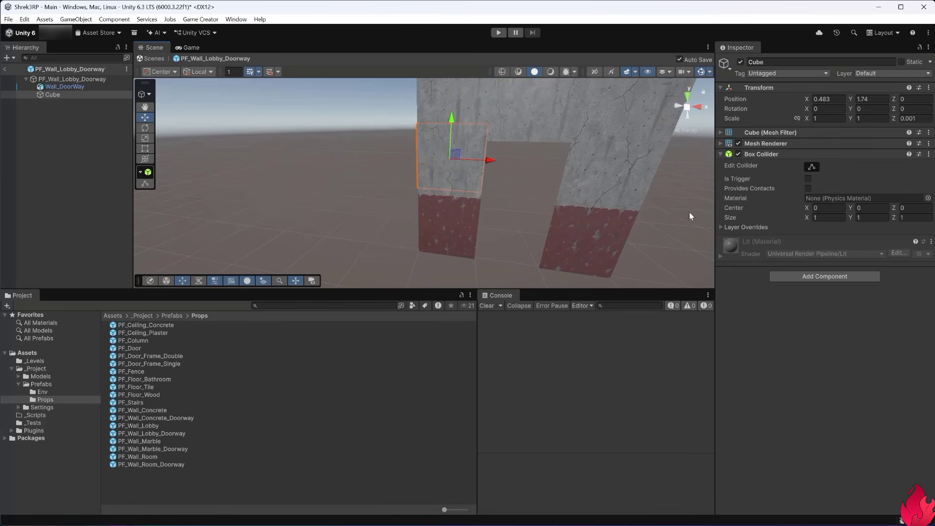
Step: Set the cube's Y position to 3
left_click(865, 100)
type("3")
key("Return")
middle_click_drag(445, 229, 436, 248)
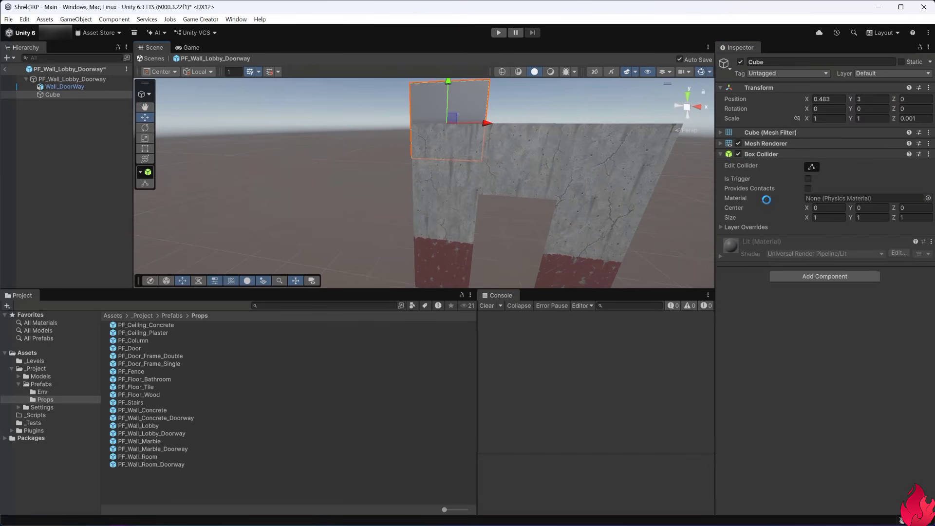
Step: Set the cube's Y scale to 3 and its position to X 0.5, Y 1.5
left_click(863, 119)
type("3")
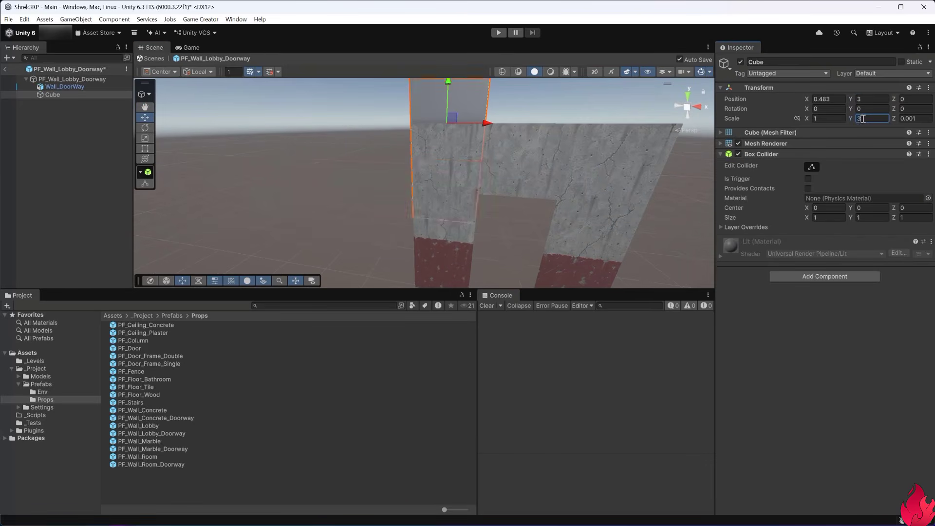
left_click(864, 98)
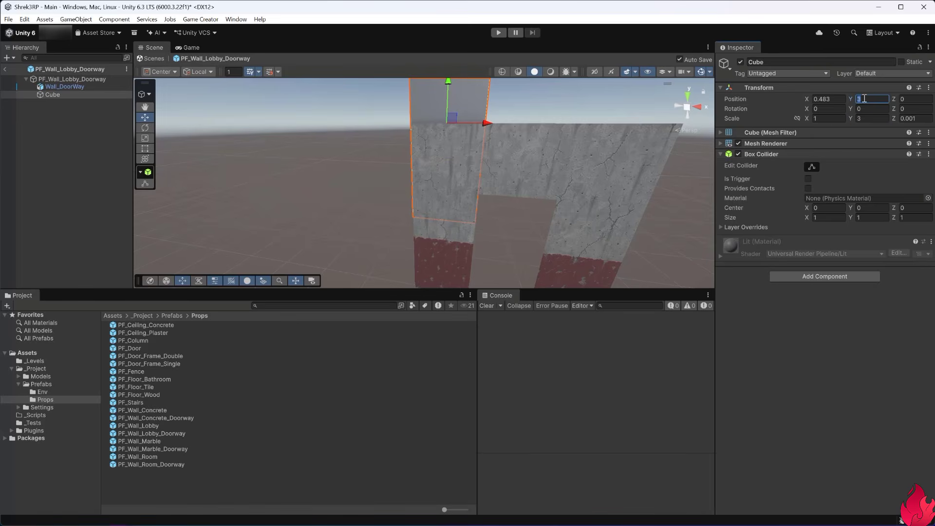
type("1.5")
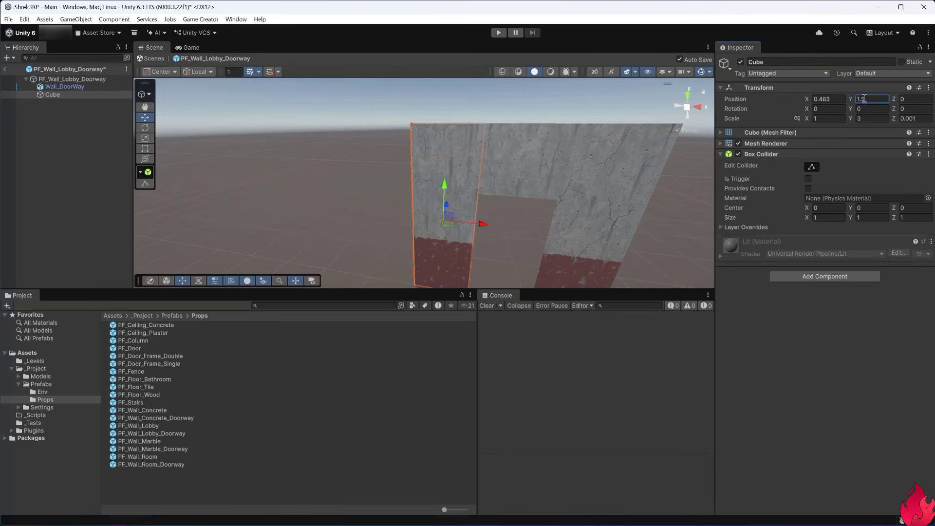
left_click(825, 101)
key("BackSpace")
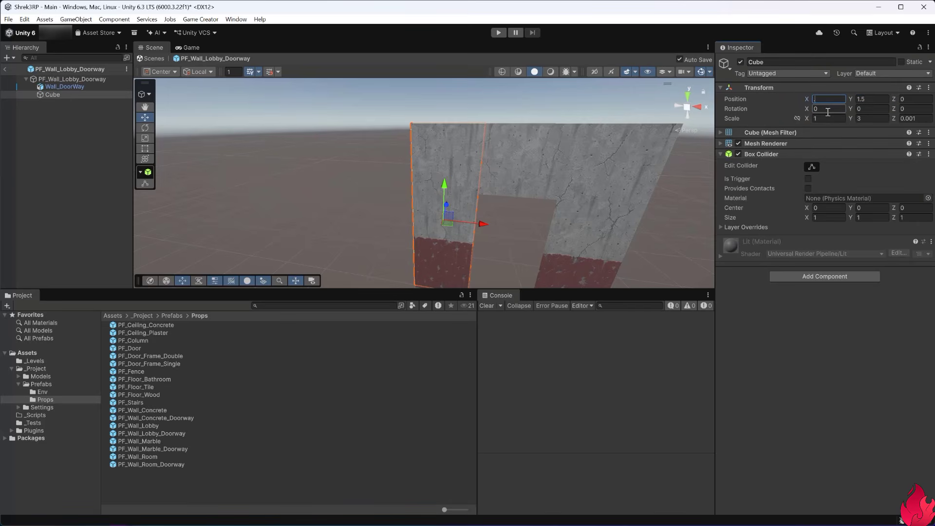
type(".5")
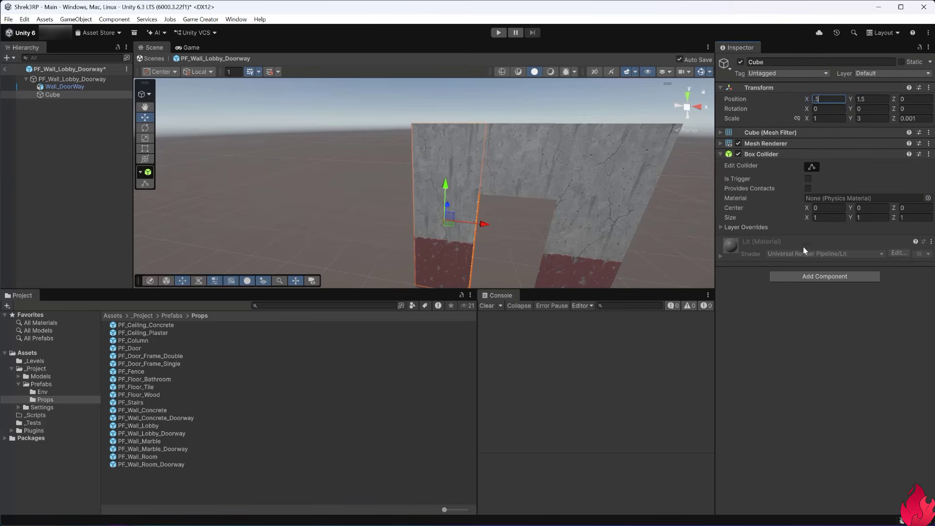
key("Return")
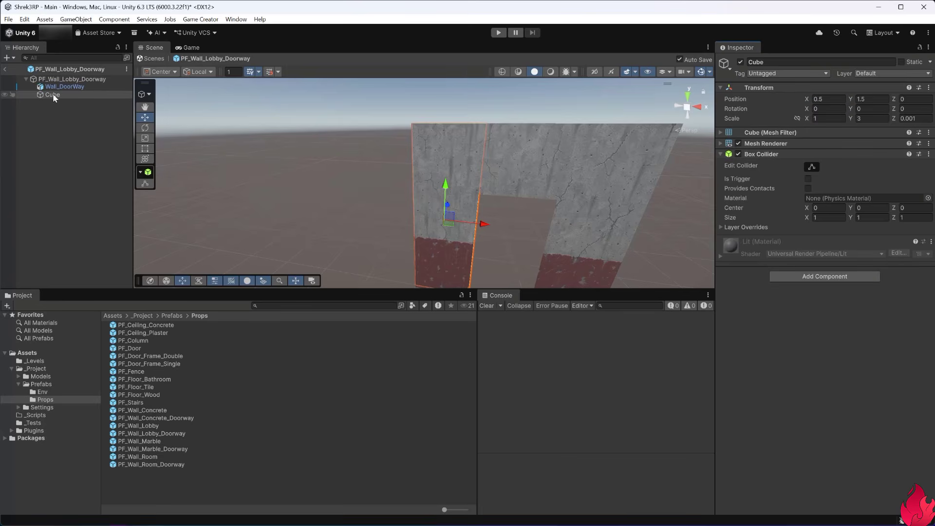
Step: Duplicate the cube and move the copy onto the wall section across the doorway, to about X 2.536
left_click(53, 94)
key("ctrl+d")
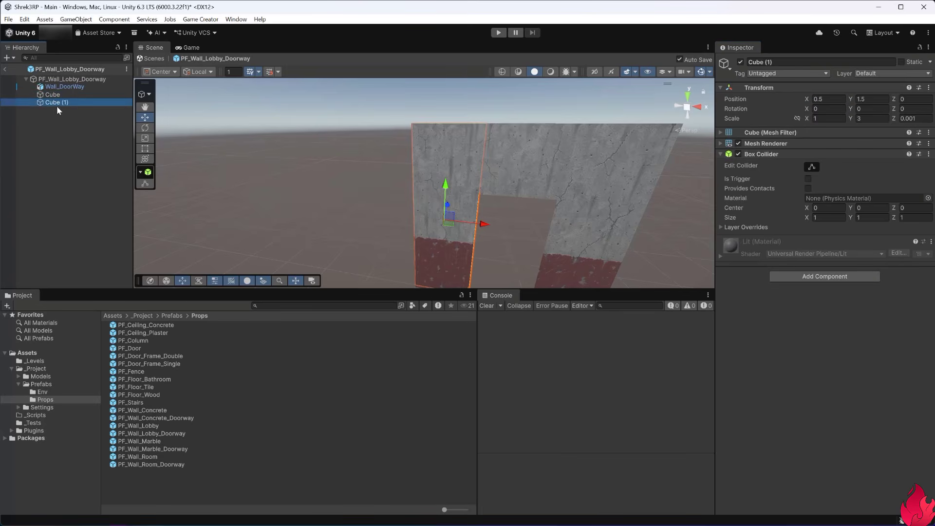
left_click_drag(485, 225, 635, 243)
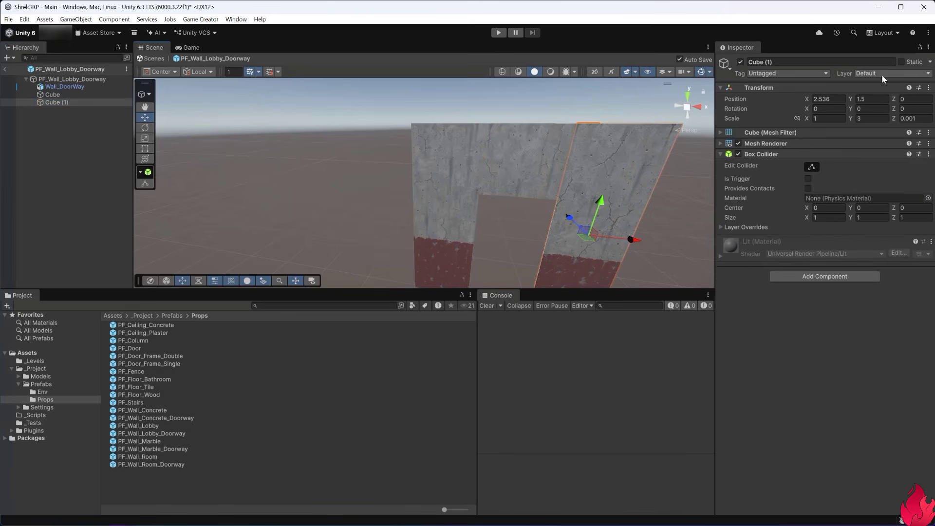
Step: Set the duplicated cube's X position to 2.5
left_click(825, 99)
type("2")
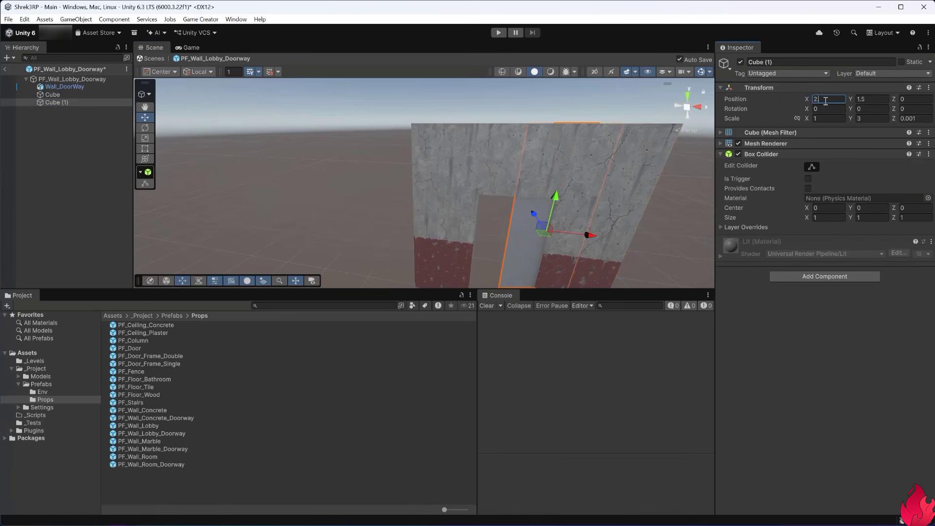
type(".5")
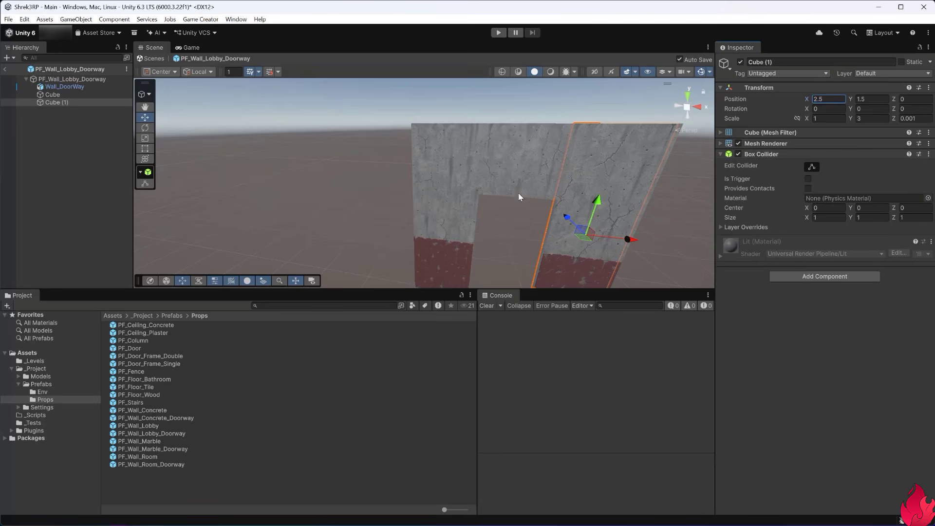
Step: Rename the two cubes in the doorway prefab as Collider 1 and Collider 2
left_click(57, 97)
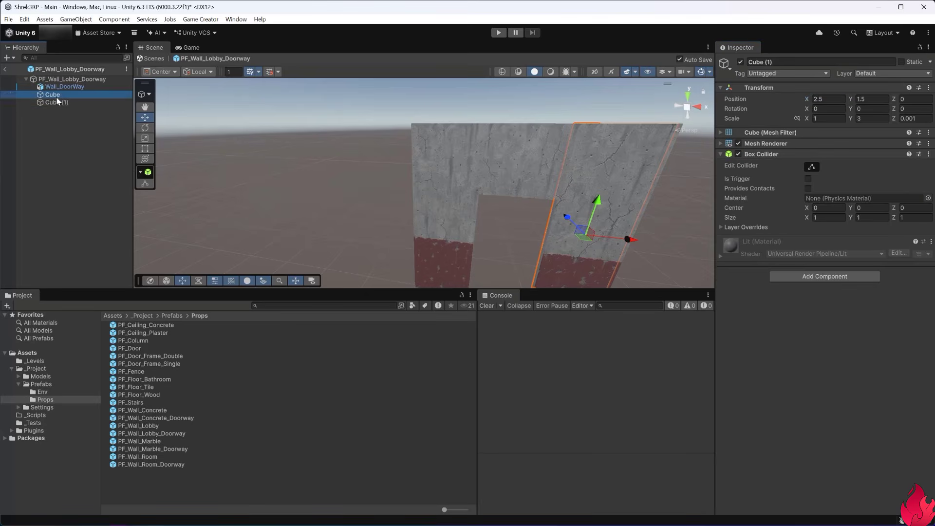
left_click(57, 95)
type("C")
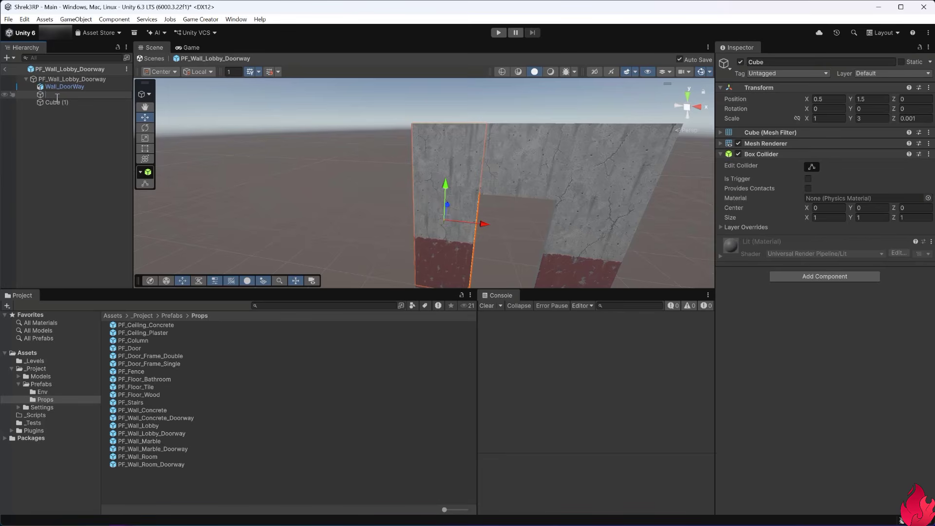
type("Co")
left_click(57, 101)
left_click(57, 101)
type("Co")
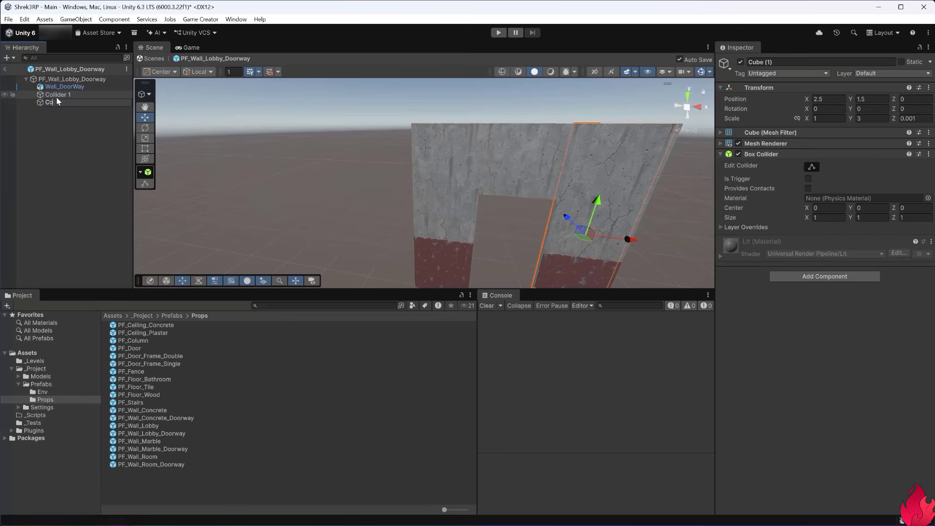
type("llider 2")
key("Return")
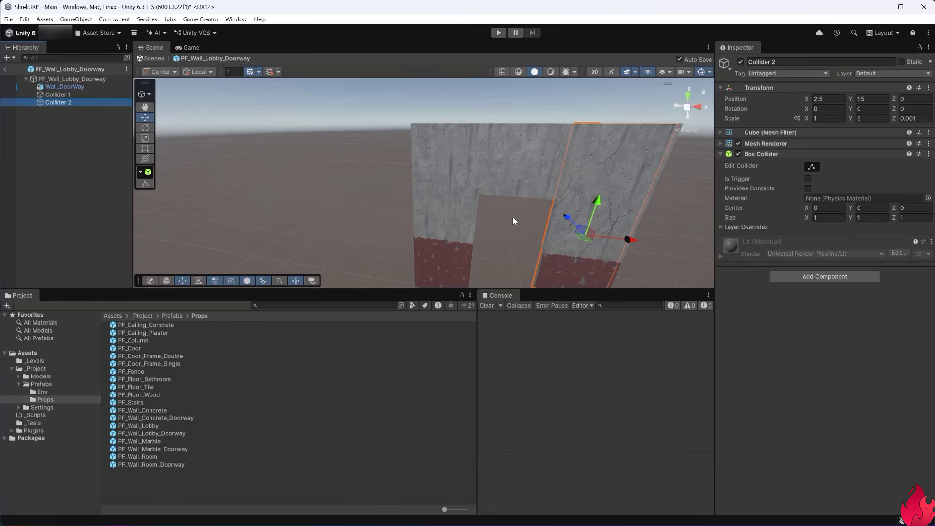
Step: Remove the Mesh Renderer and Mesh Filter components from Collider 1, keeping its Box Collider
left_click(49, 95)
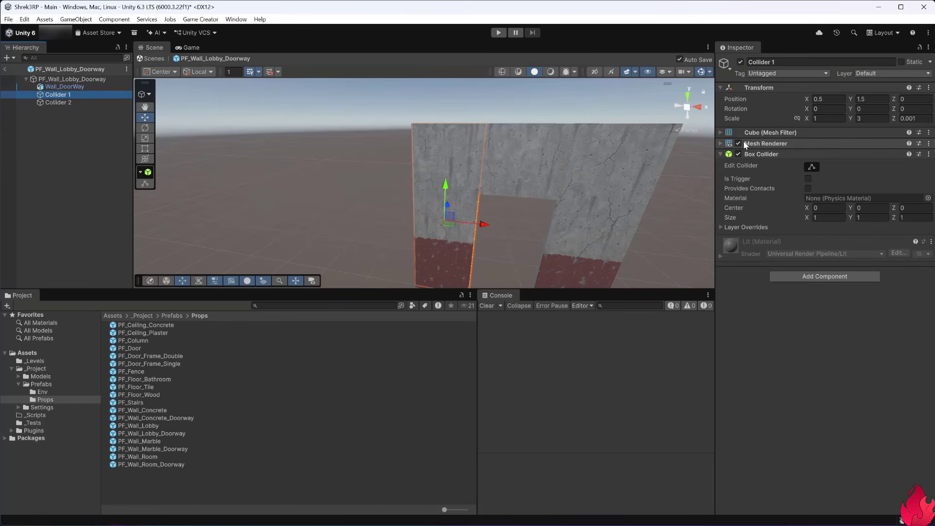
left_click(929, 143)
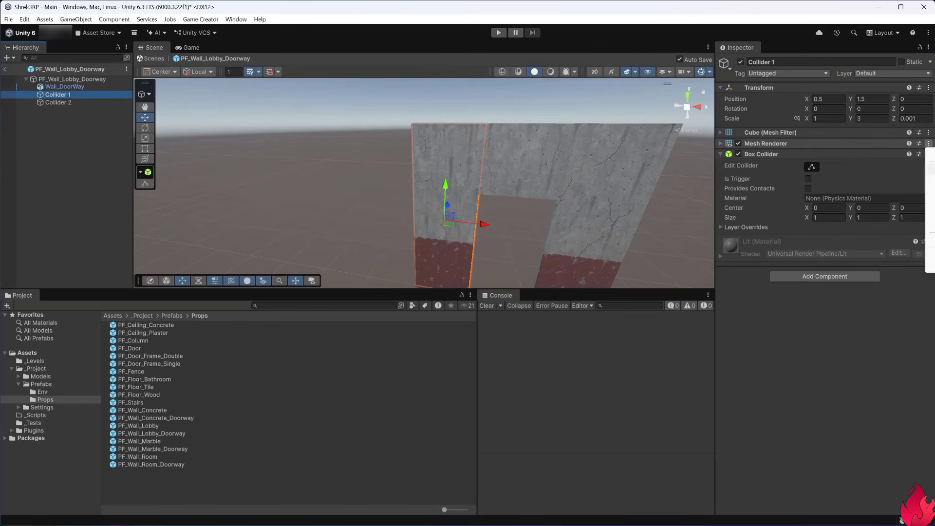
left_click(930, 169)
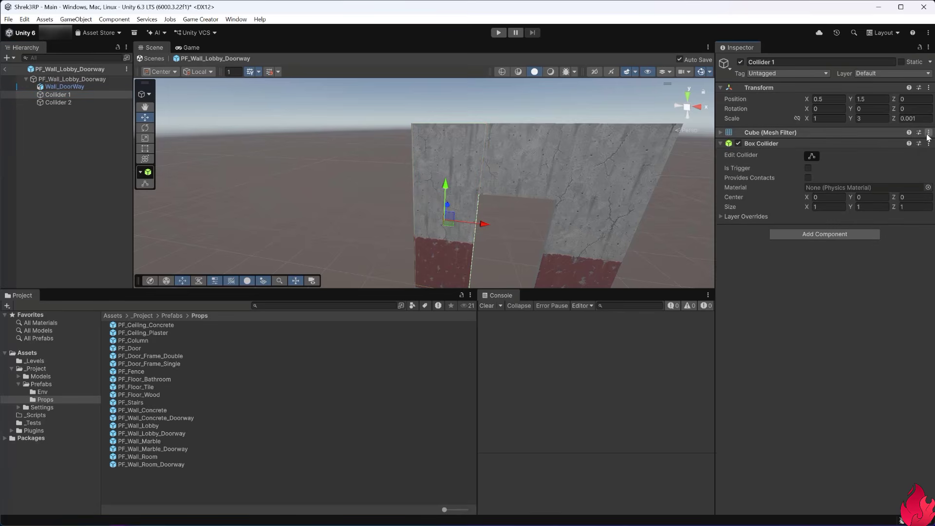
left_click(929, 133)
left_click(930, 158)
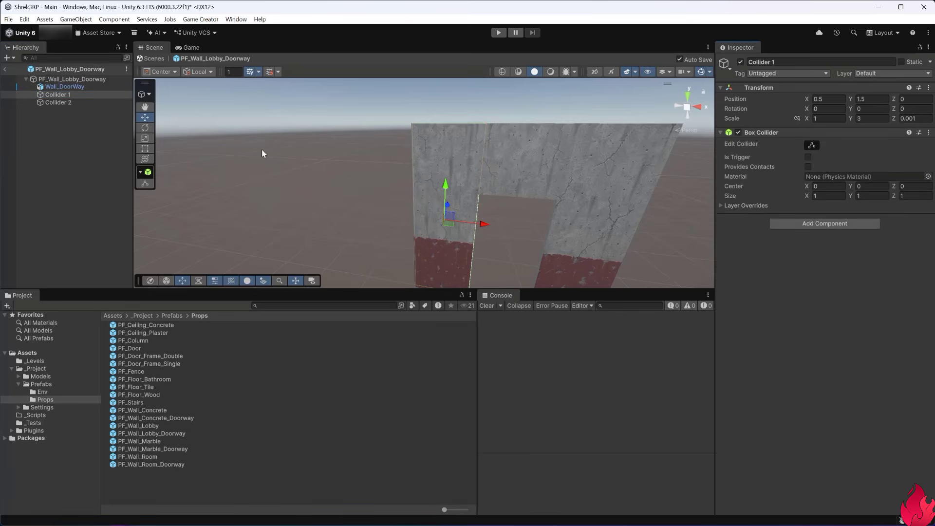
Step: Remove the Mesh Renderer and Mesh Filter components from Collider 2, keeping its Box Collider
left_click(57, 103)
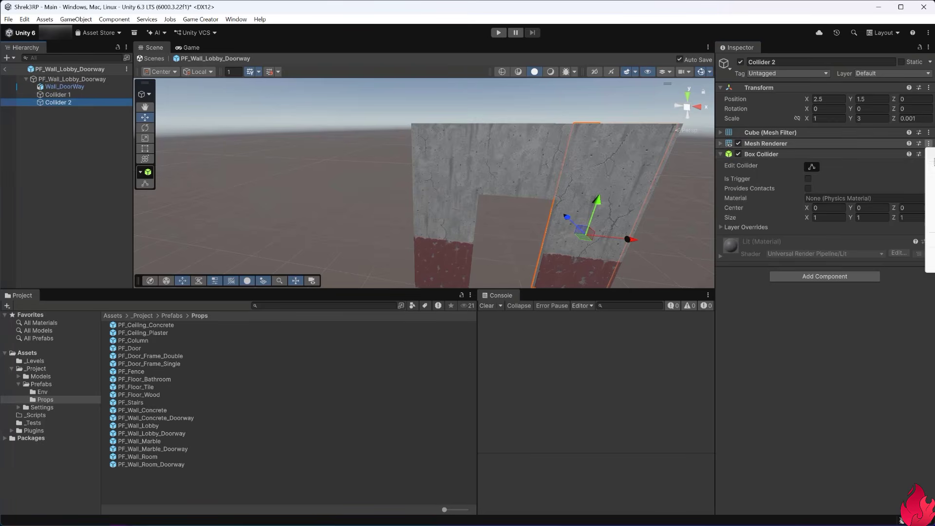
left_click(930, 169)
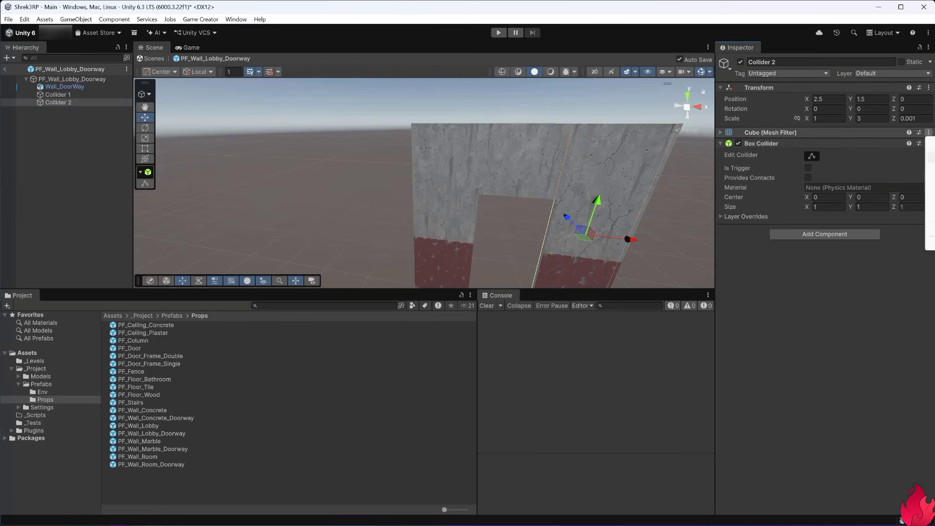
left_click(930, 157)
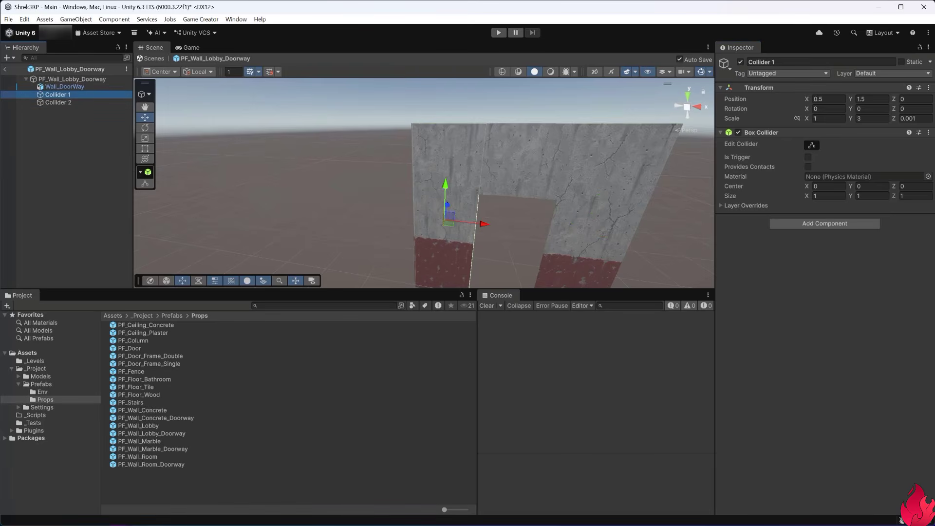
Step: Return to the Main scene and play-test the wall collisions by walking around the lobby and through its doorways into the hallway
left_click(49, 88)
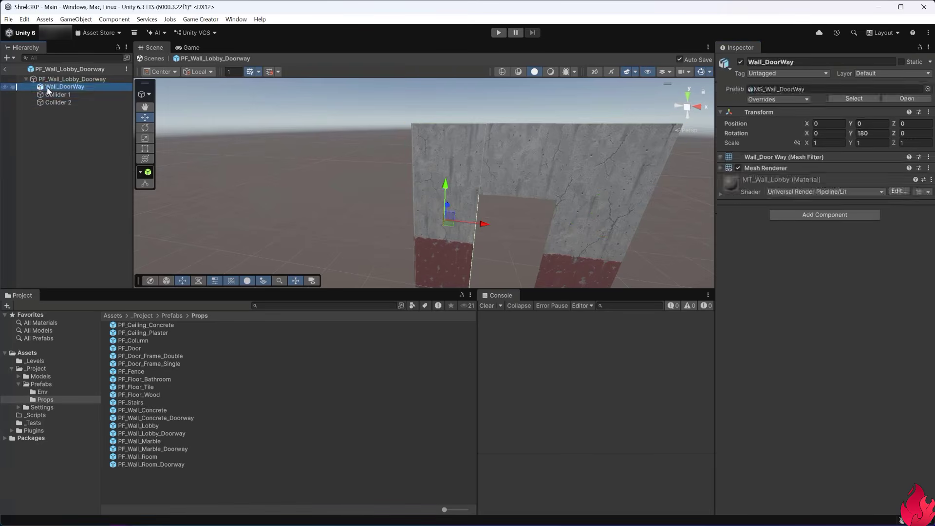
left_click(5, 72)
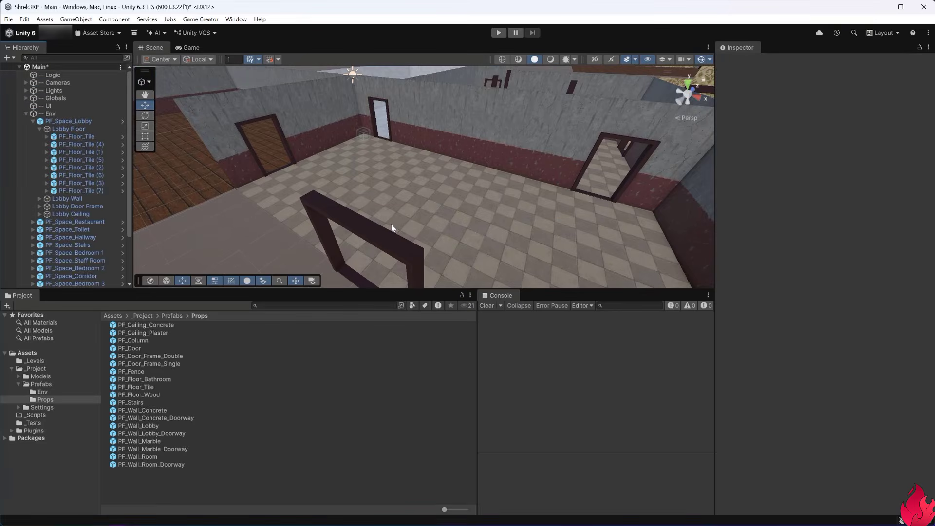
key("ctrl+p")
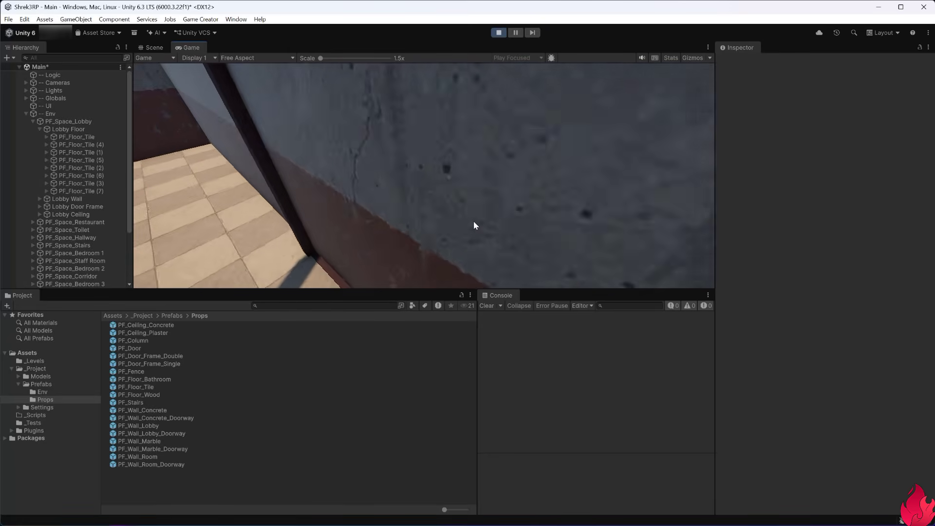
key("w")
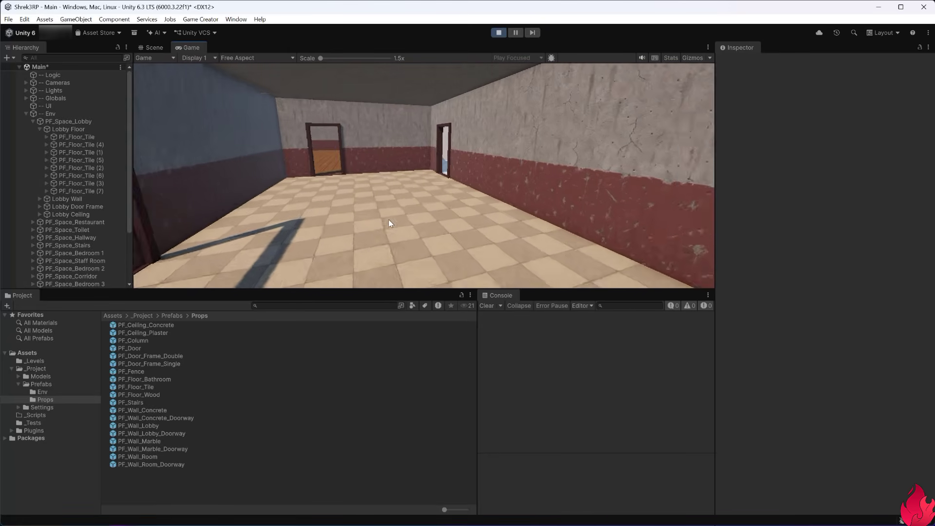
key("w")
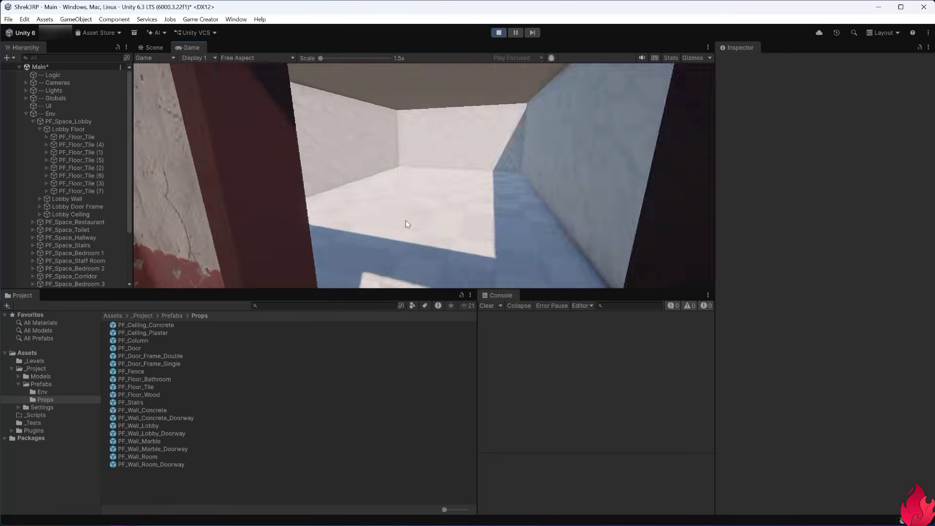
key("w")
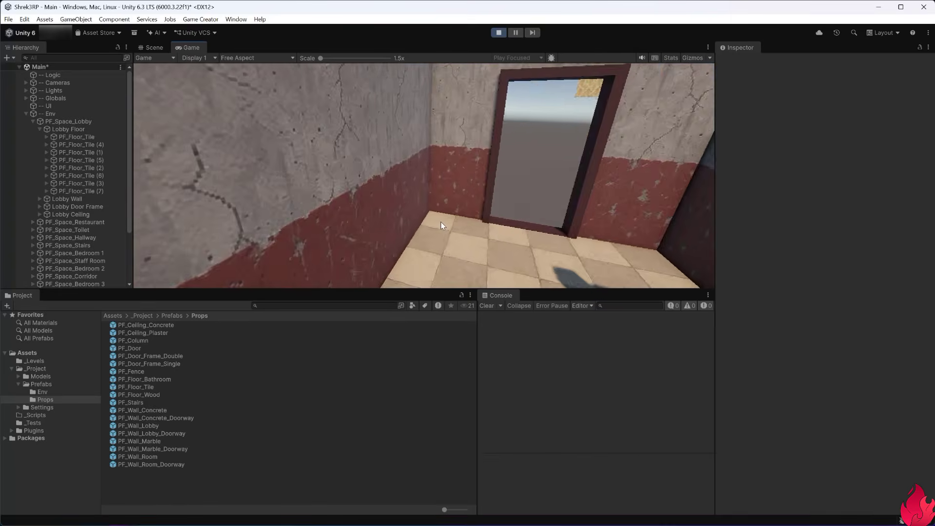
key("w")
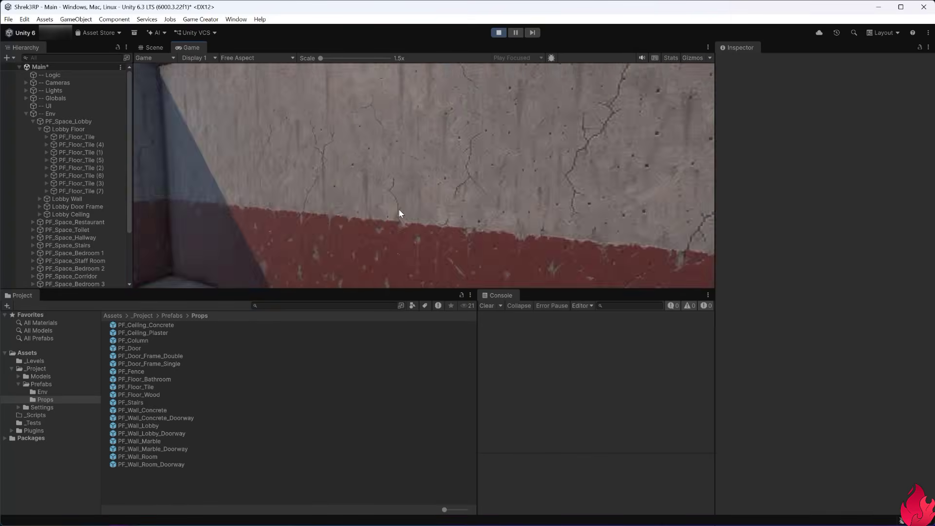
key("w")
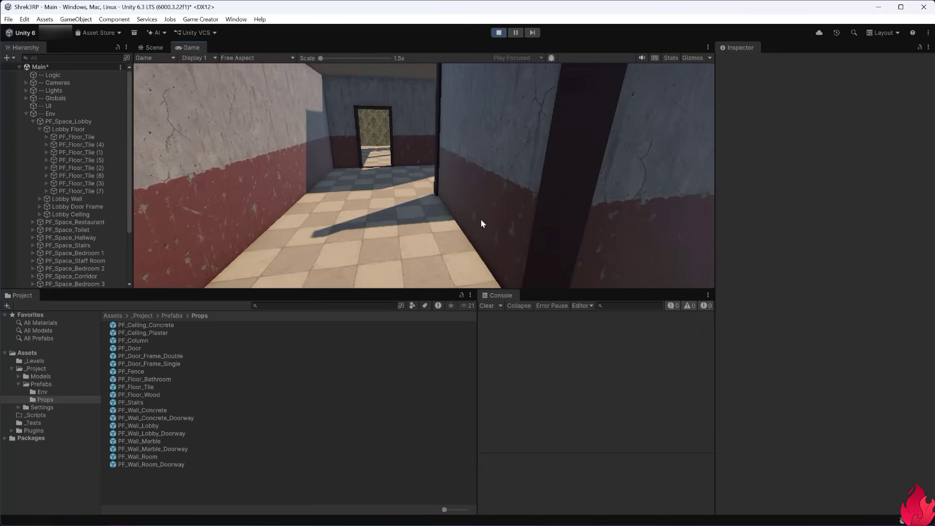
key("w")
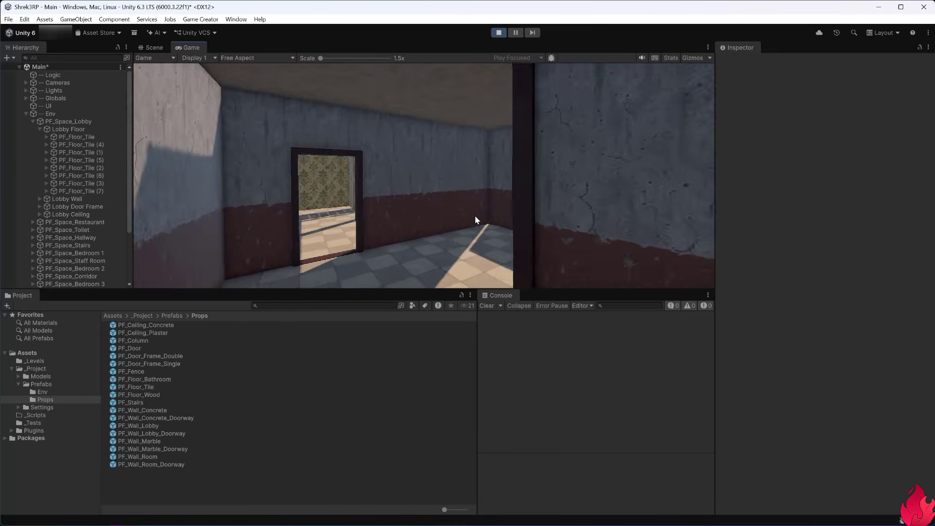
key("w")
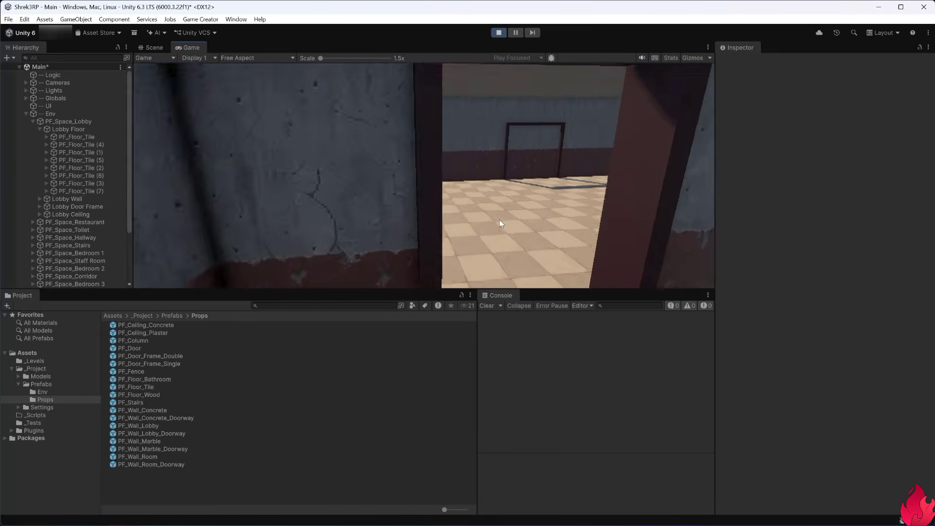
key("w")
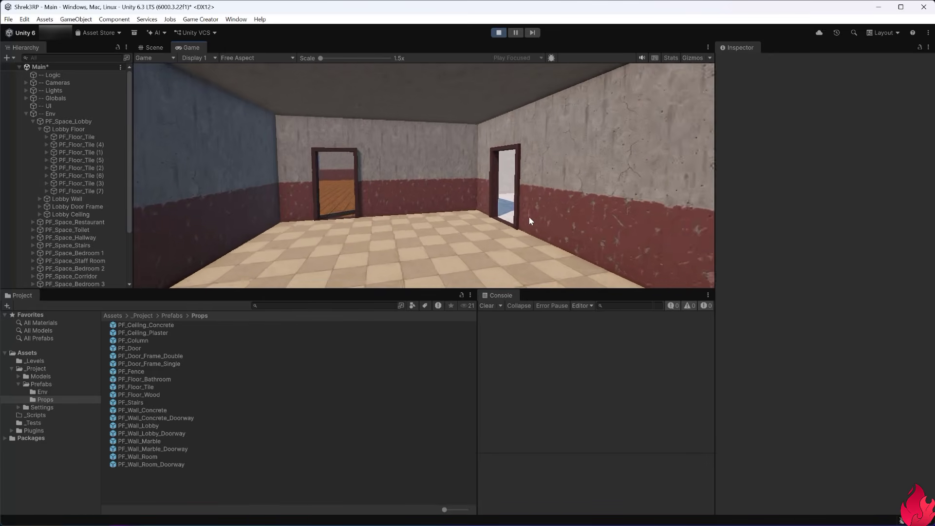
key("w")
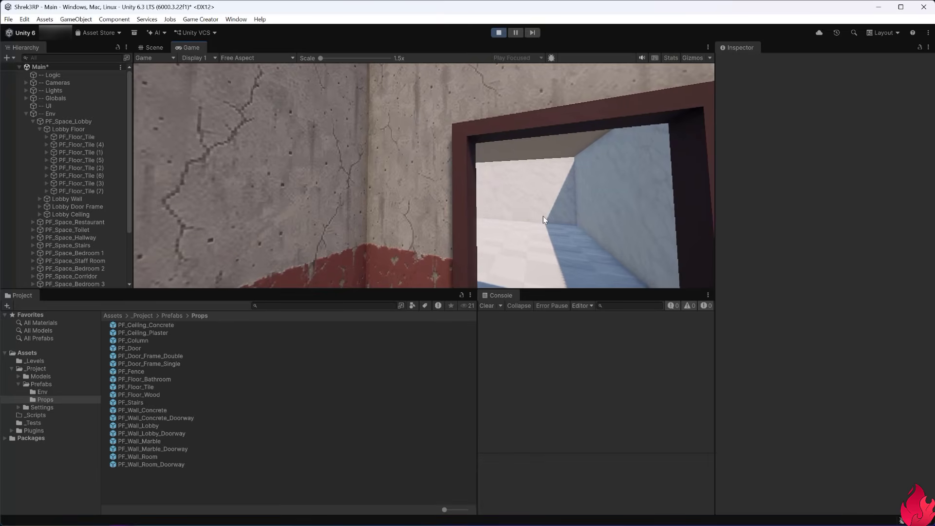
key("w")
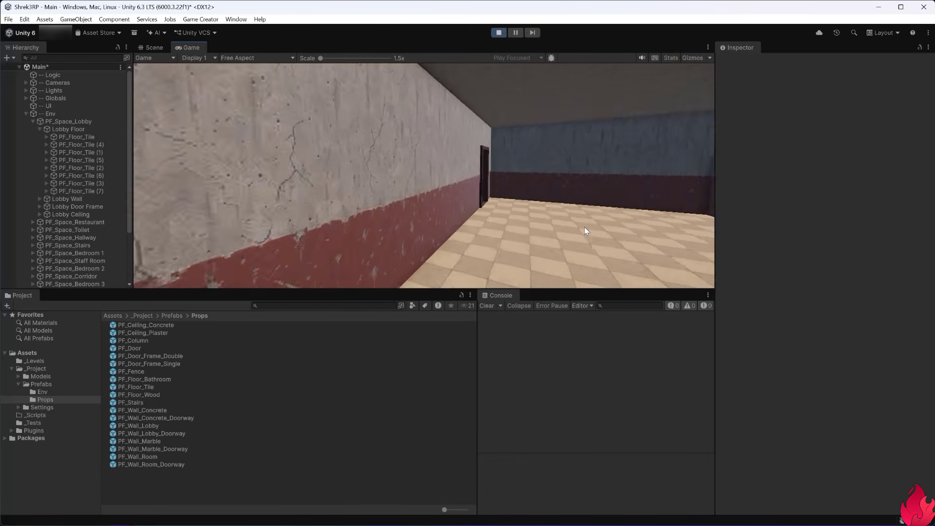
key("w")
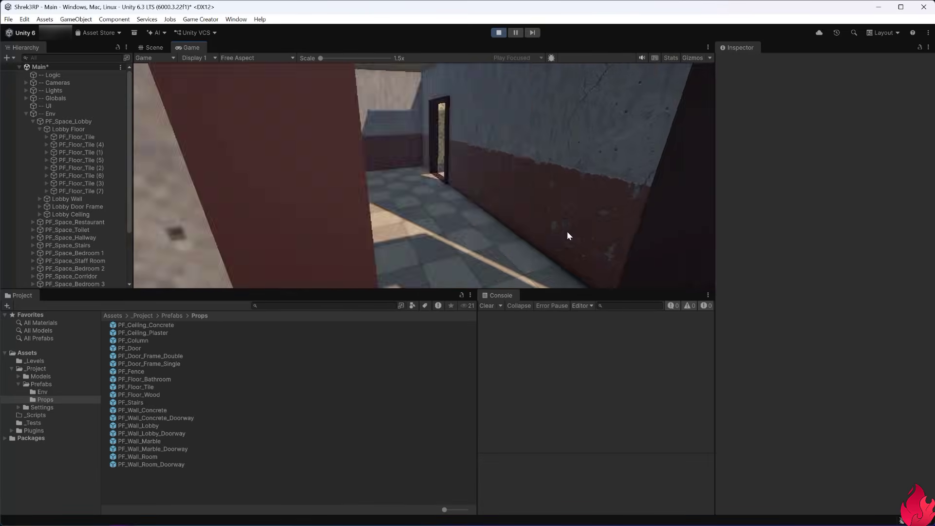
key("w")
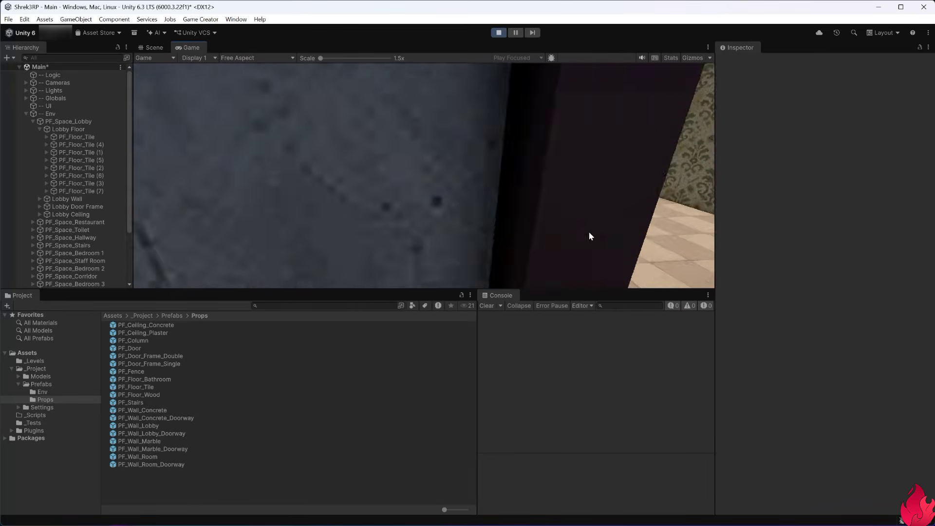
Step: Play-test the hallway staircase by walking from the lobby doorway up both flights to the upper floor and back down again
key("w")
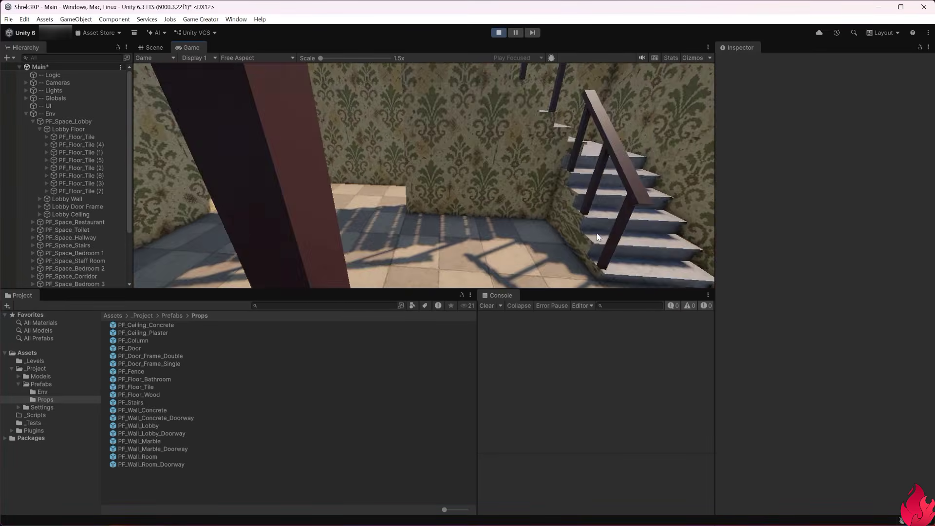
key("w")
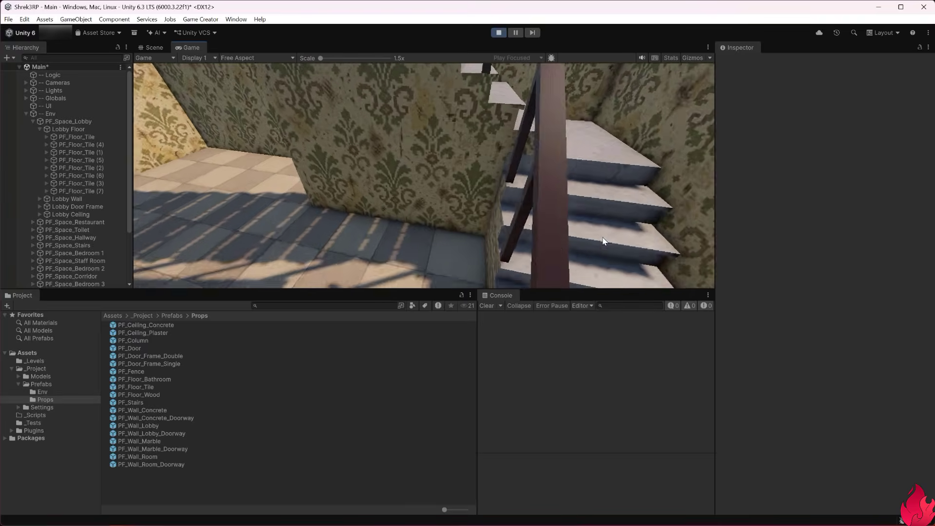
key("w")
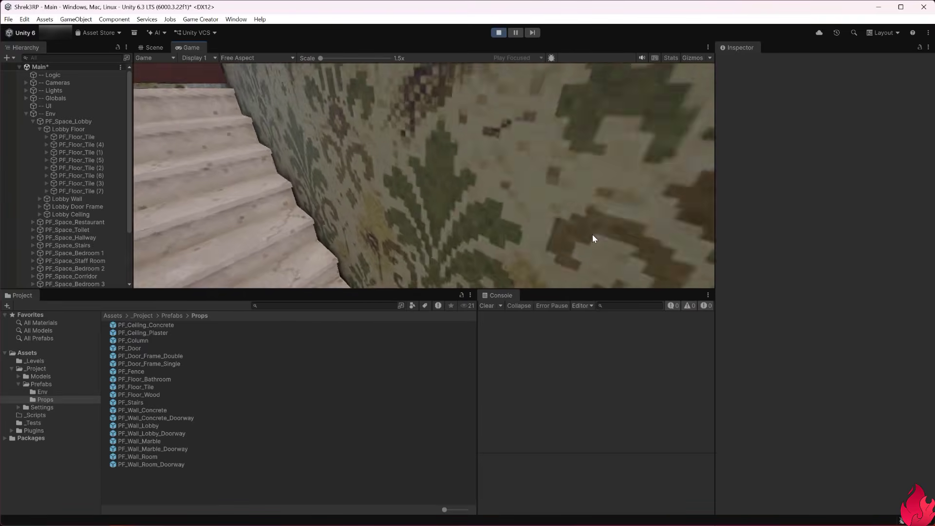
key("w")
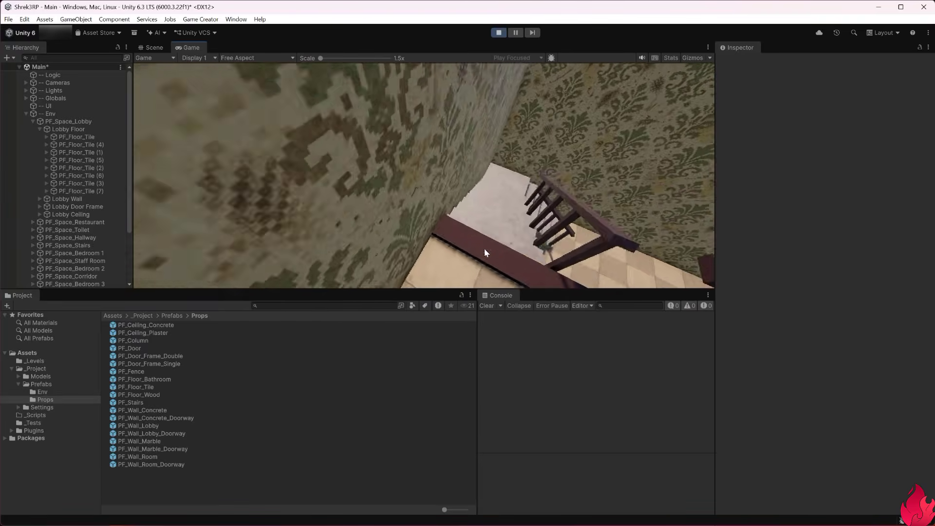
key("w")
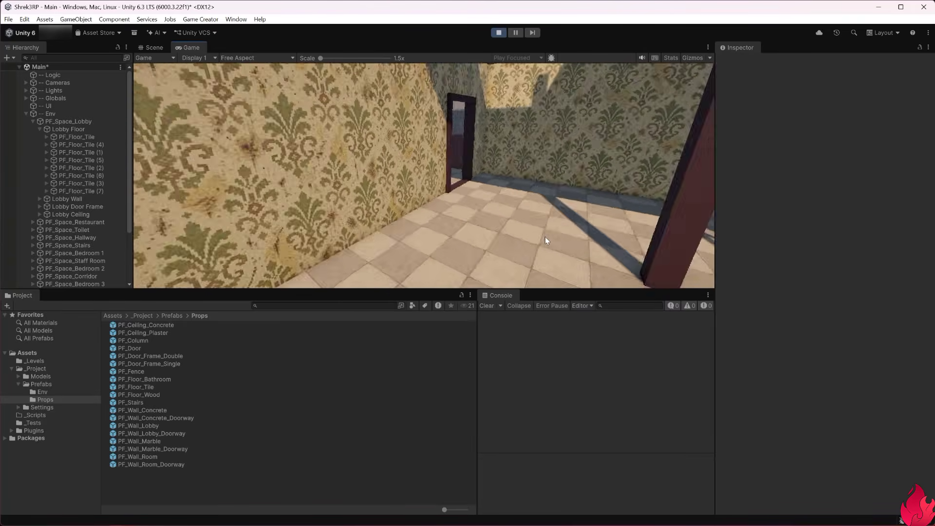
key("w")
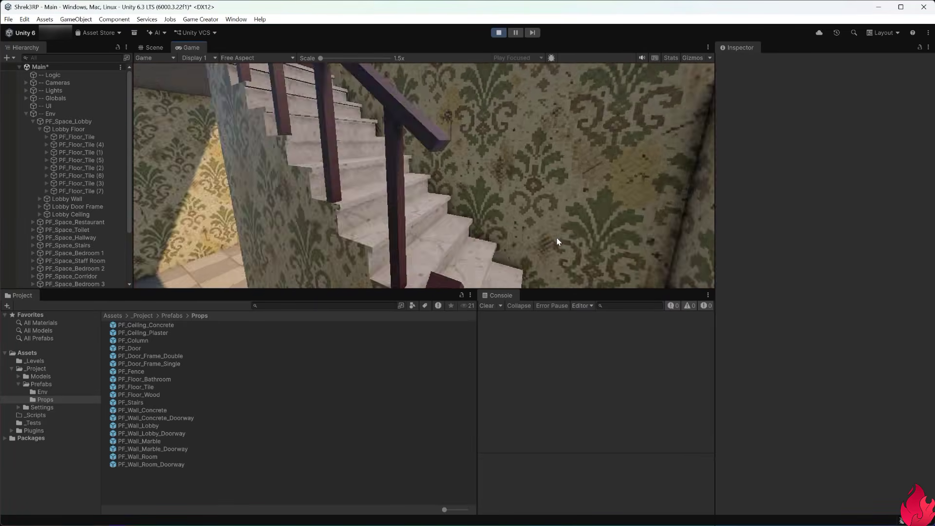
key("w")
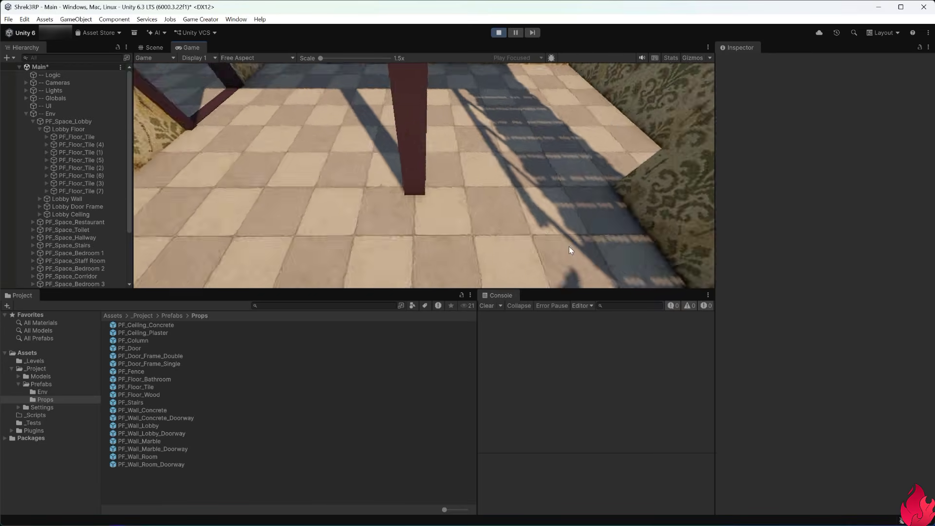
key("w")
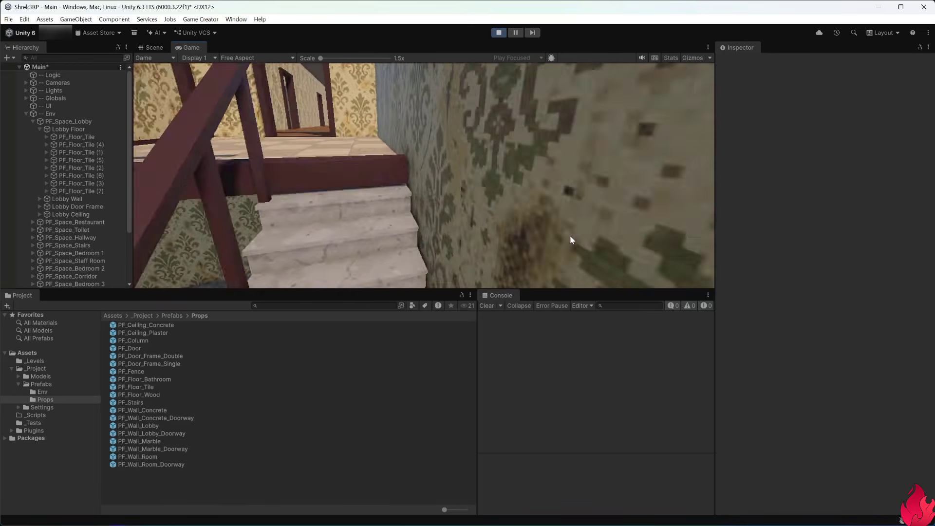
key("w")
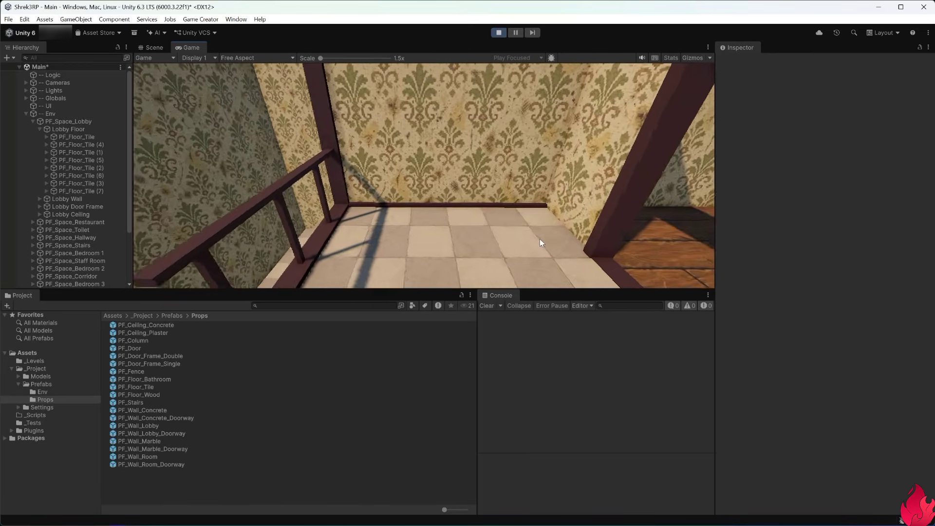
key("w")
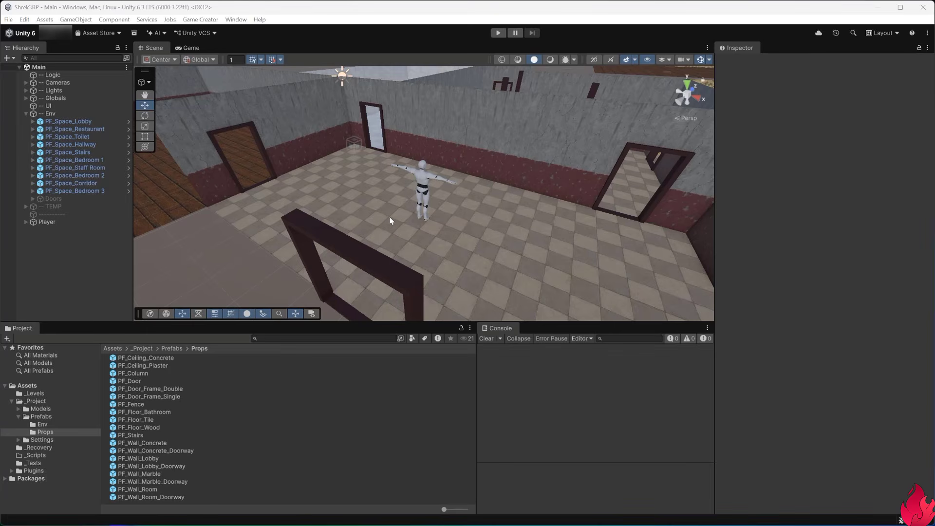
Step: Run a short play-test of the first-person view, enlarging the Game view, and exit Play mode
left_click(496, 34)
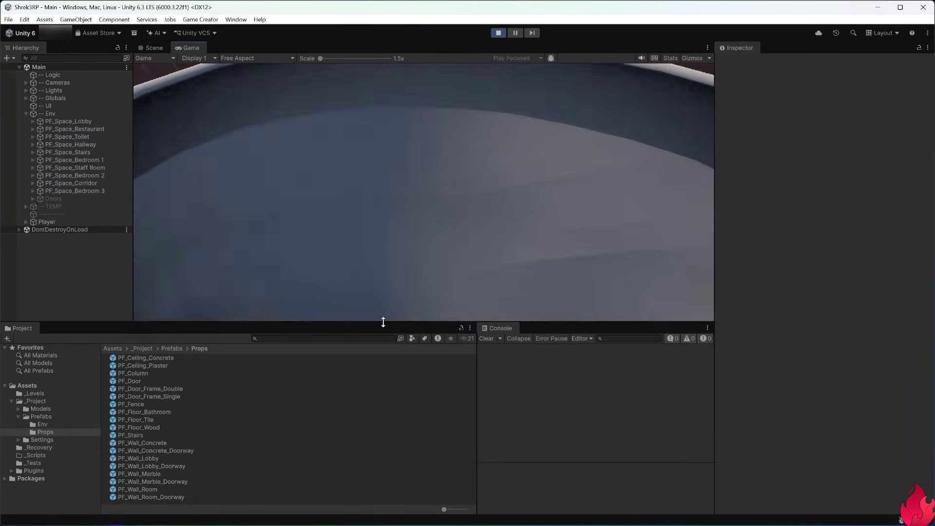
left_click_drag(383, 322, 384, 441)
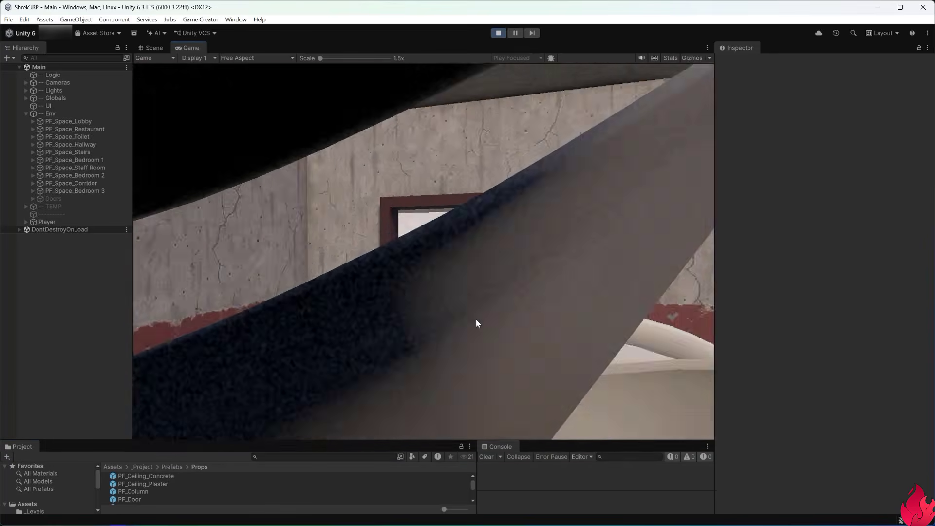
key("ctrl+p")
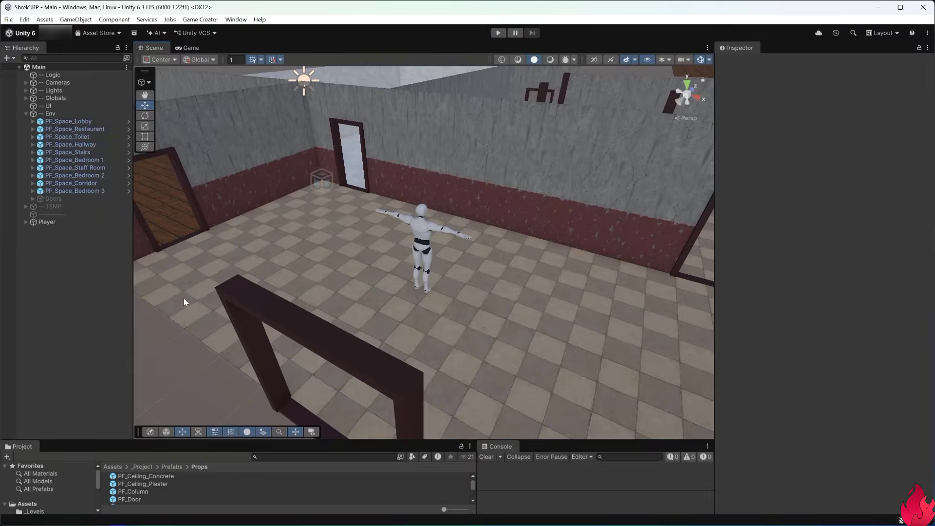
Step: Deactivate the Character mesh object nested inside the Player's Mannequin
left_click(25, 222)
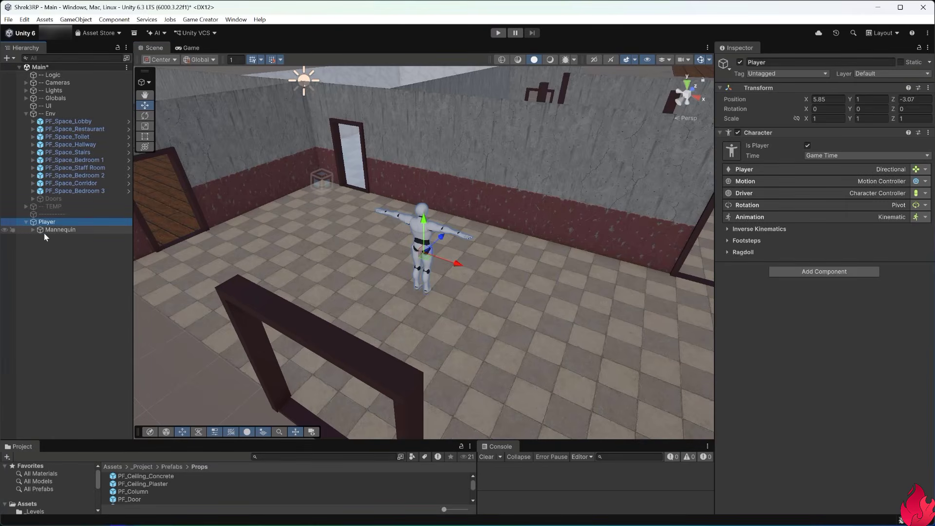
left_click(39, 230)
left_click(39, 238)
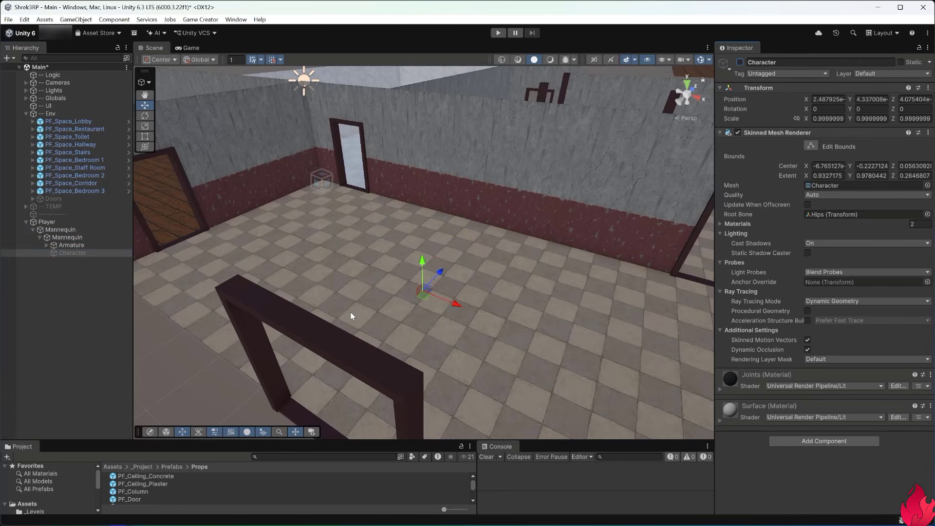
Step: Play-test the first-person view without the body mesh by walking around the lobby, into the toilet and through to the hallway
key("ctrl+p")
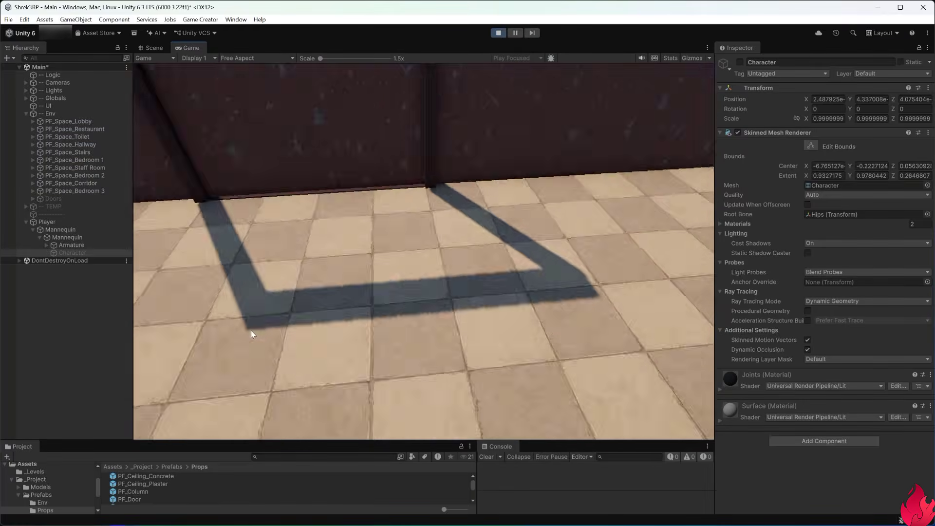
key("w")
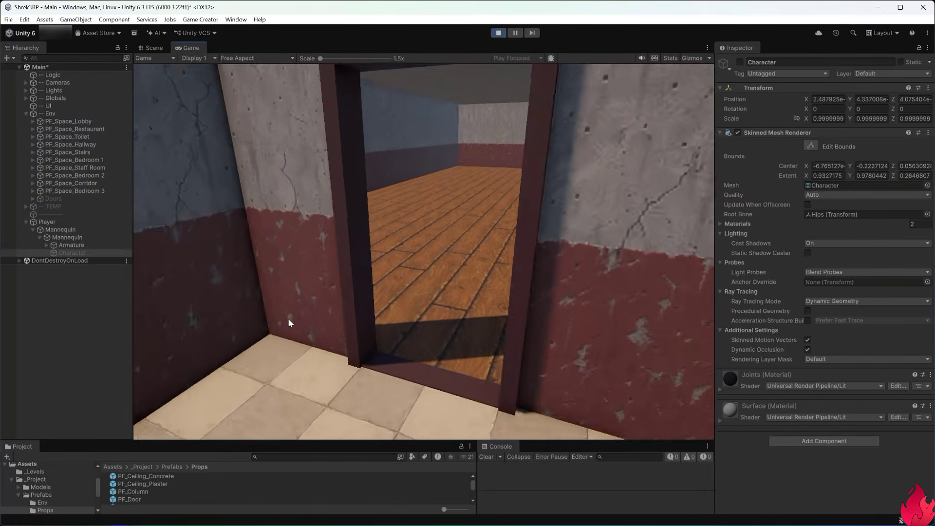
key("w")
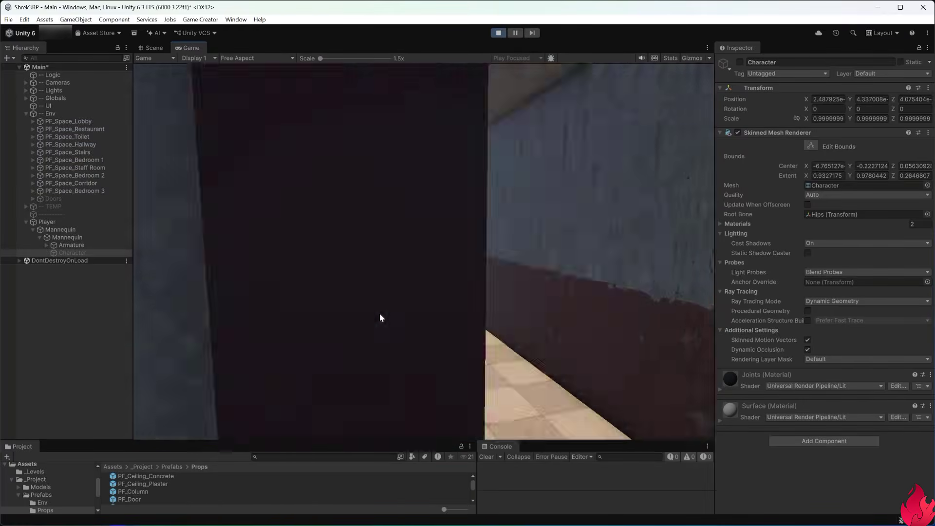
key("w")
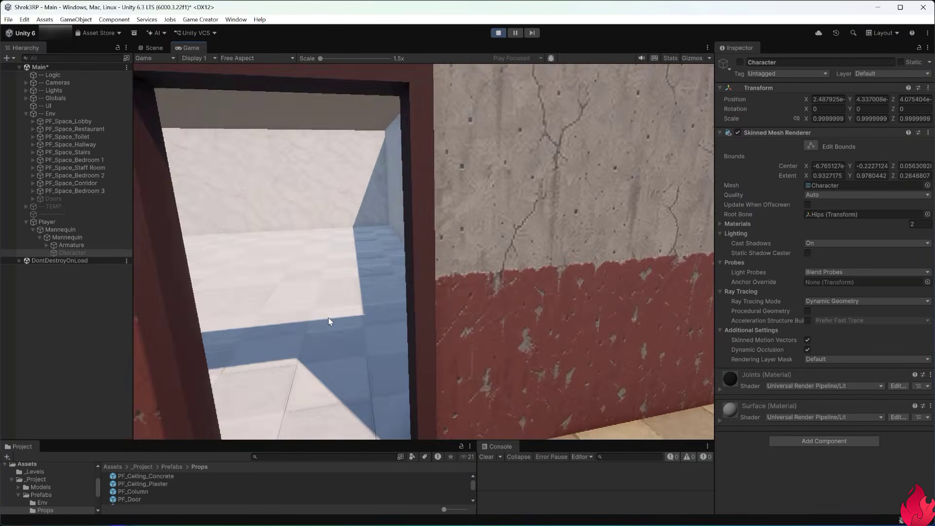
key("w")
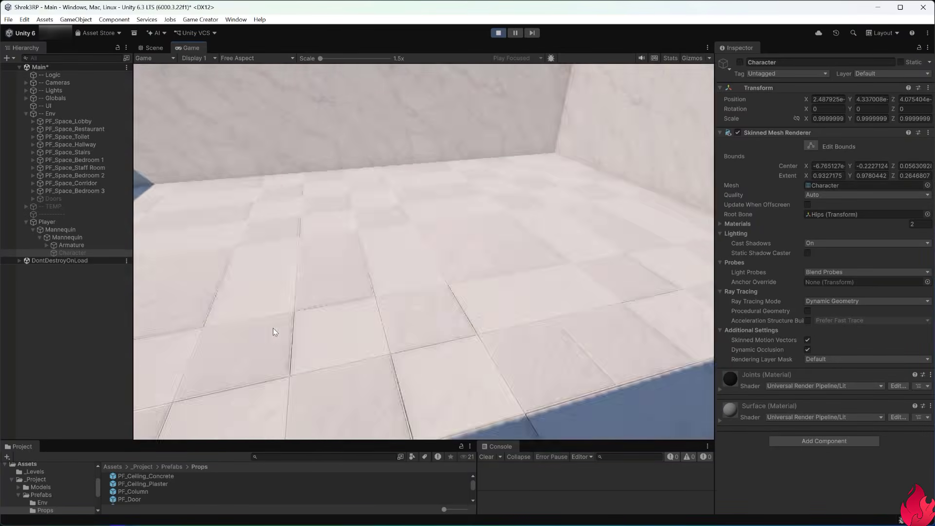
key("w")
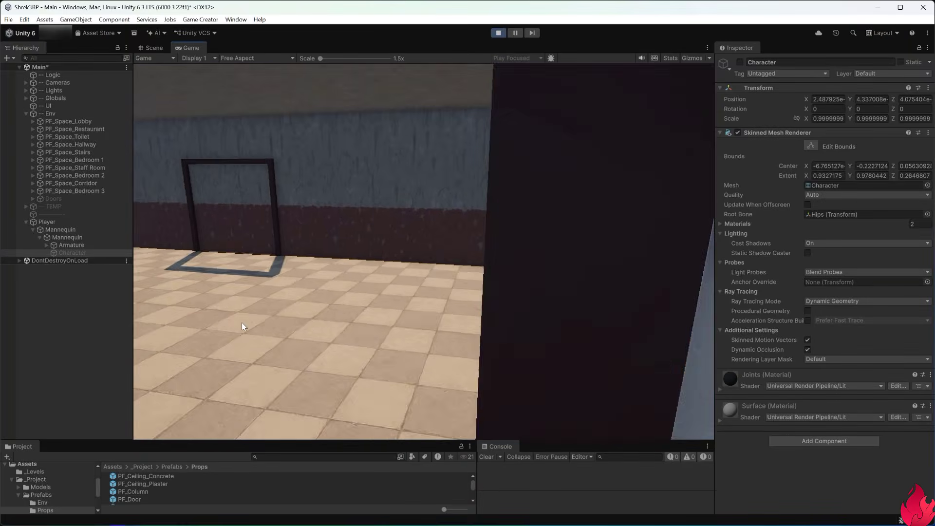
key("w")
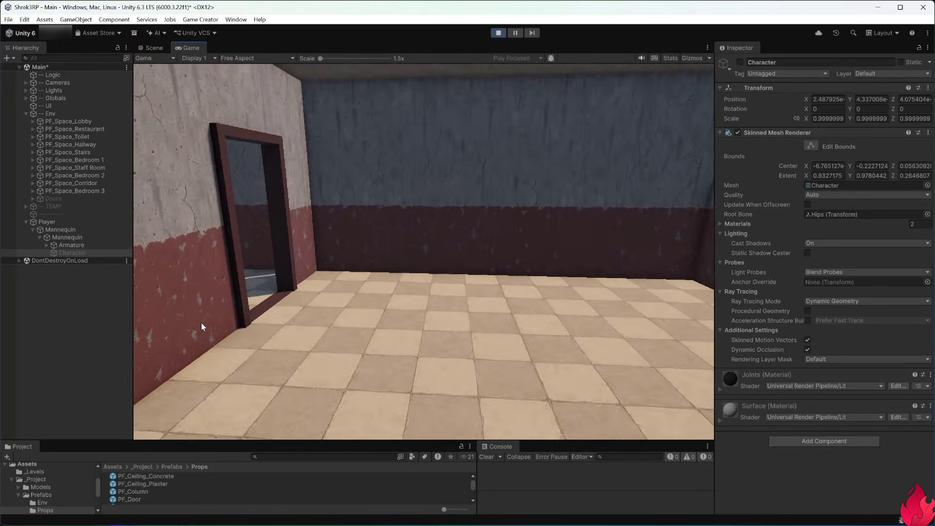
key("w")
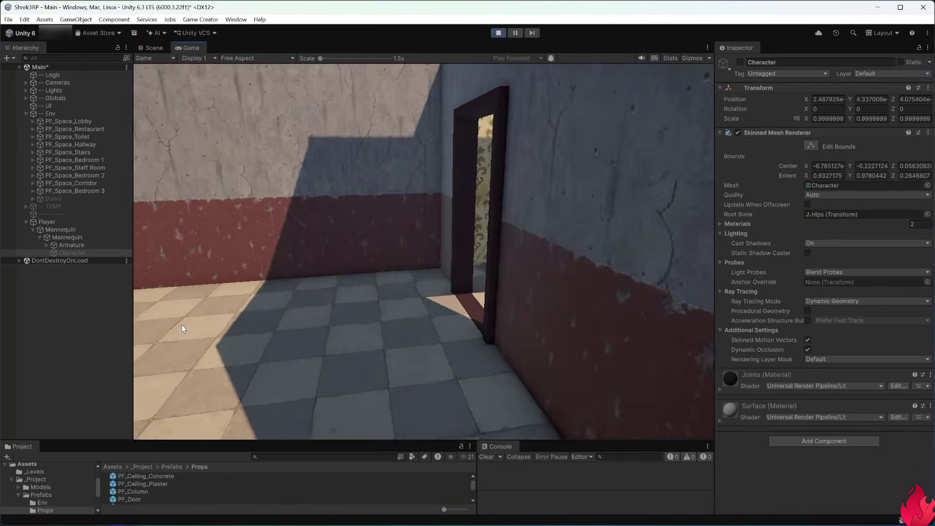
key("w")
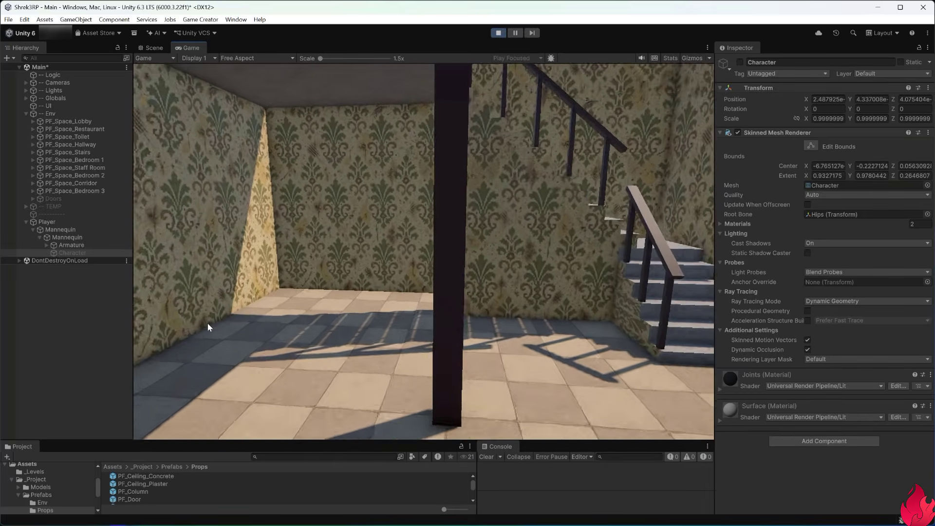
Step: Walk up the hallway stairs to the upper floor and back down to test movement on both flights
key("w")
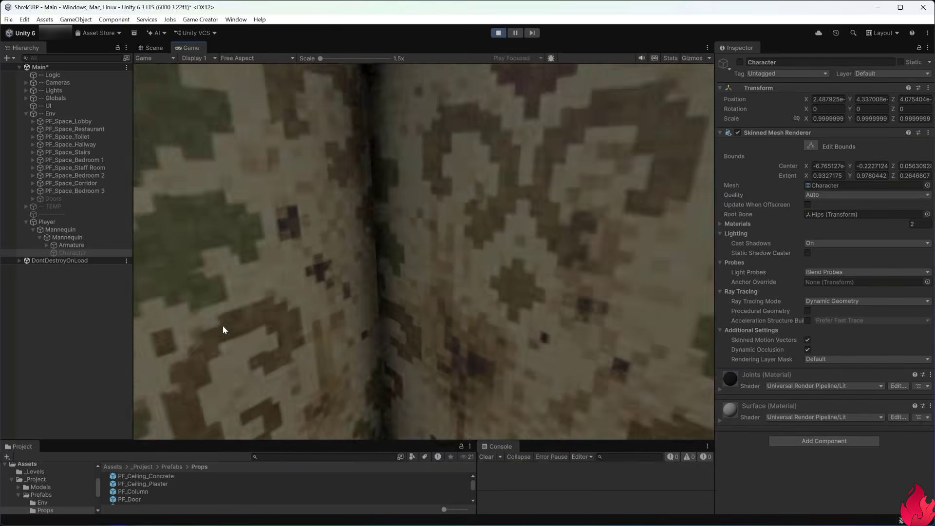
key("w")
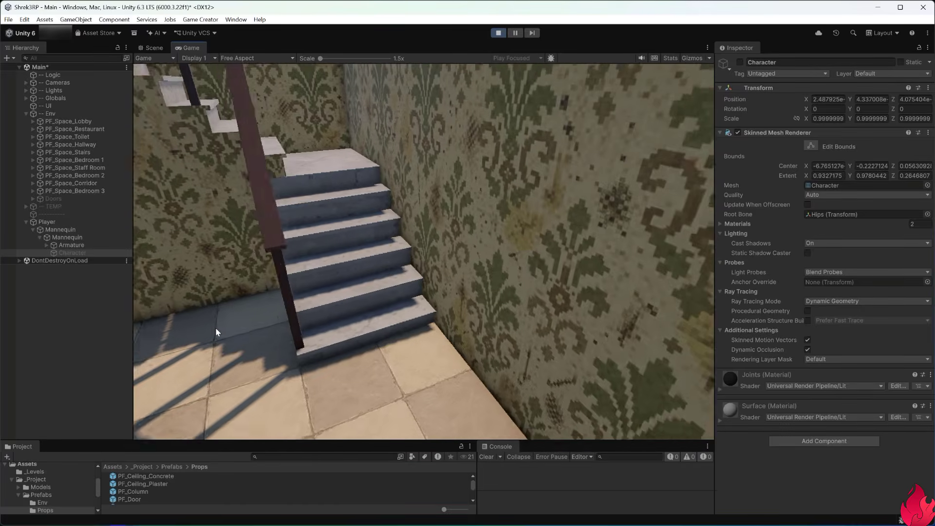
key("w")
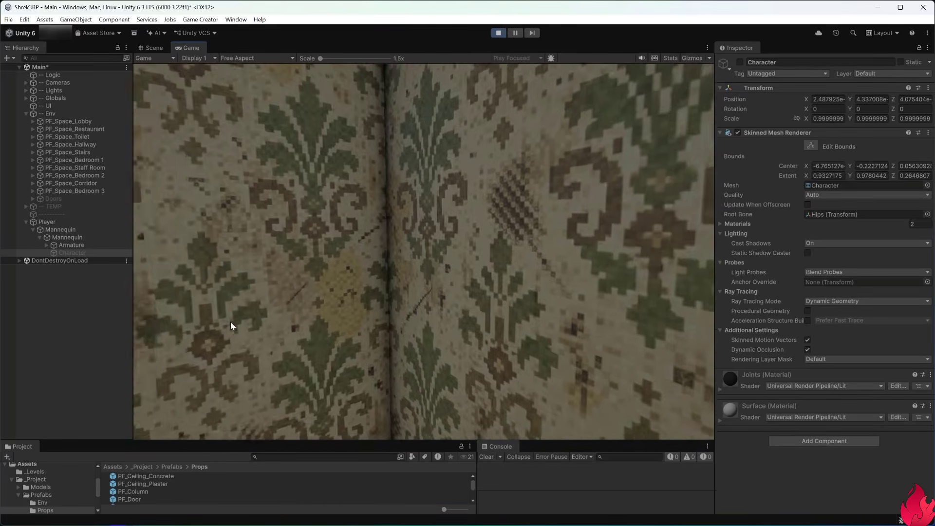
key("w")
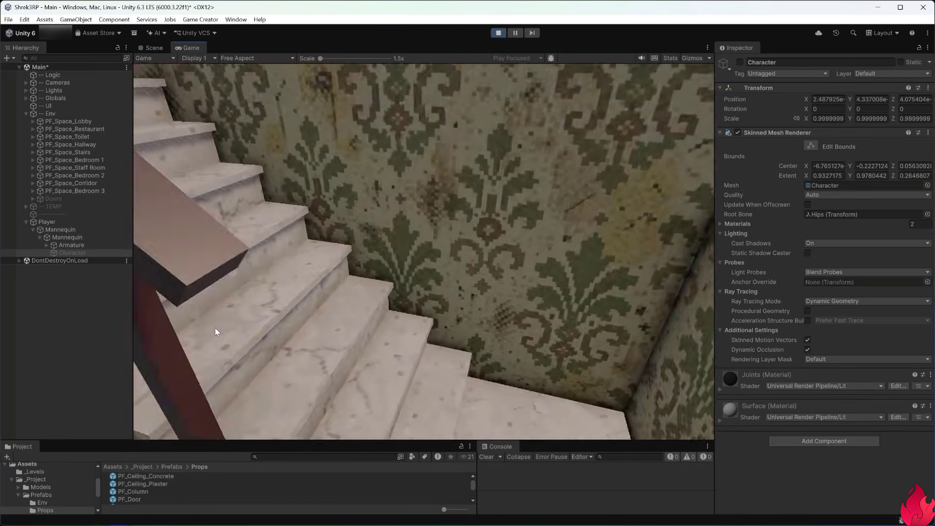
key("w")
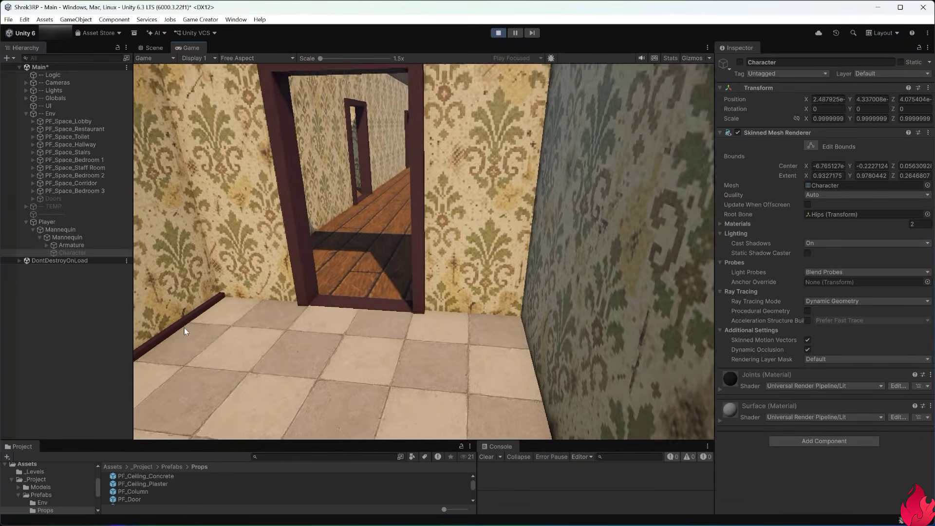
key("w")
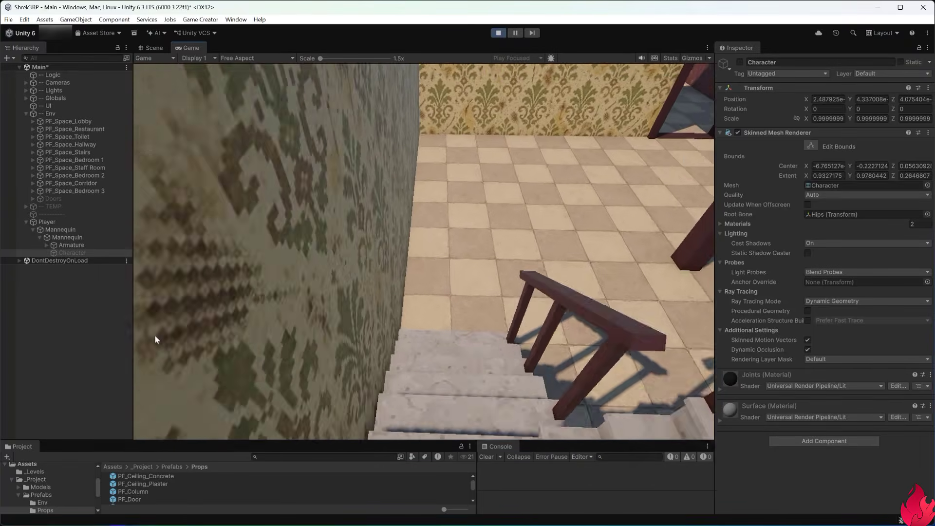
Step: Walk repeatedly up and down the lower flight of stairs to examine how the first-person camera moves over the steps
key("w")
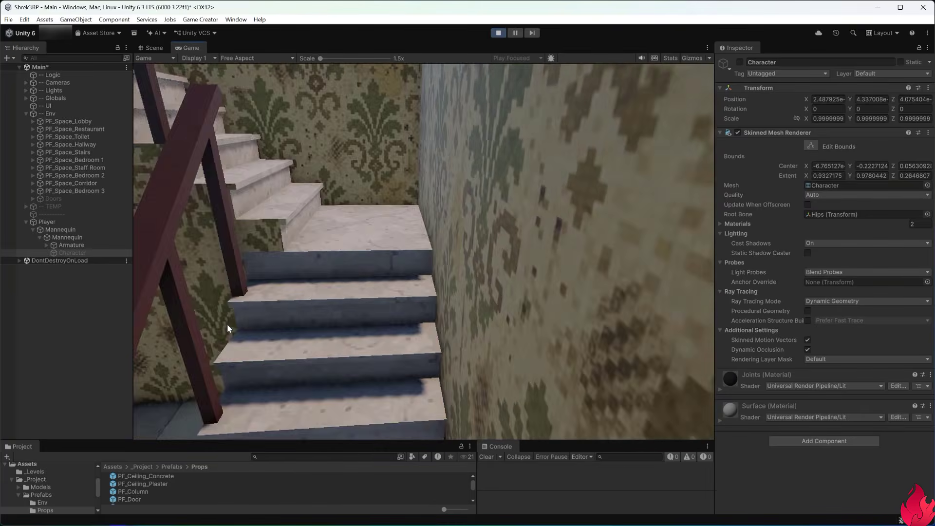
key("s")
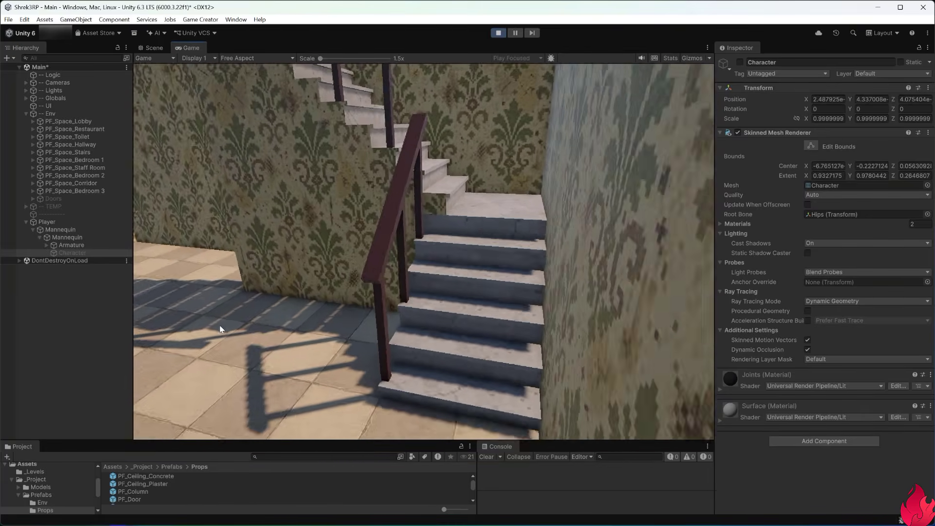
key("w")
key("w")
key("s")
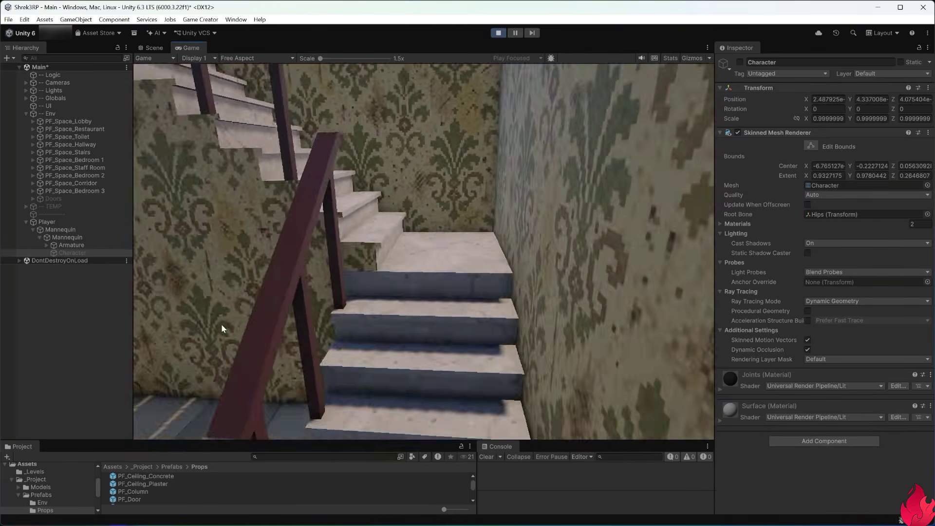
key("w")
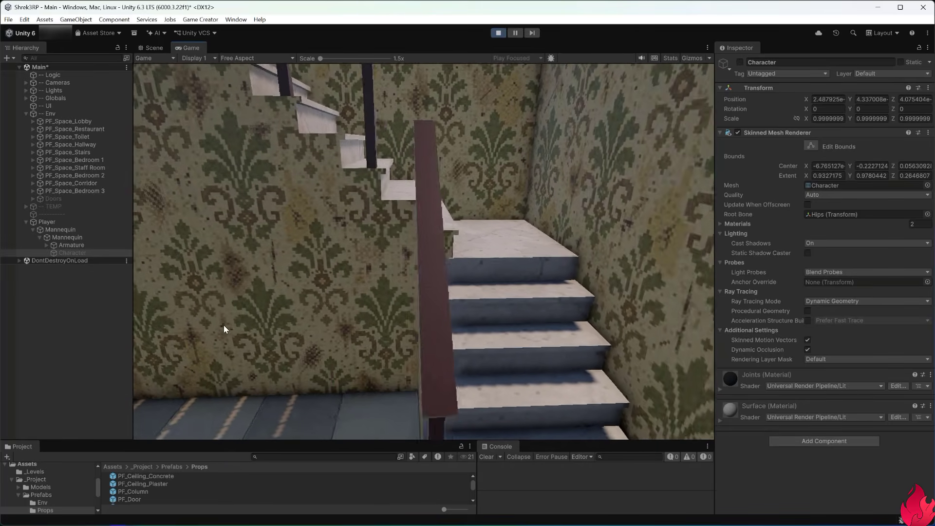
key("s")
key("w")
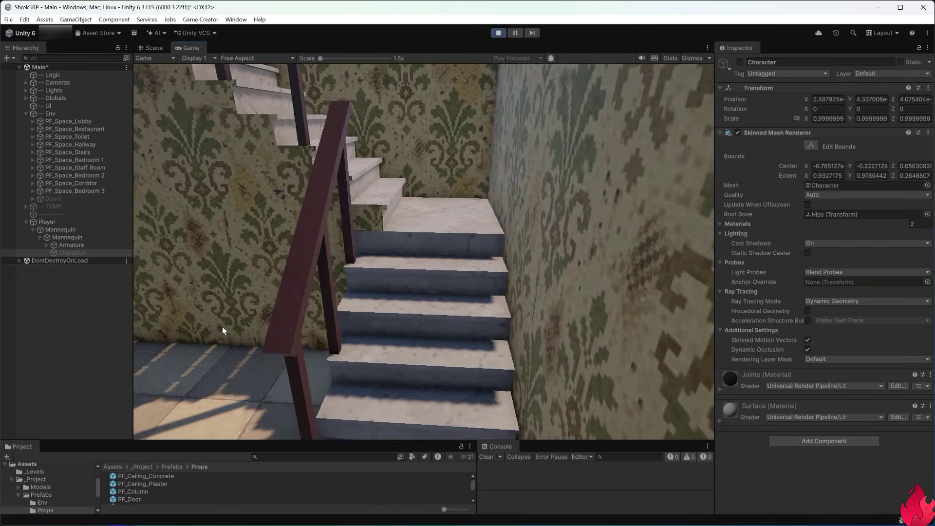
Step: Play-test moving back and forth on the stairs, and walk up through the upper-floor doorway into the wooden-floored area
key("s")
key("w")
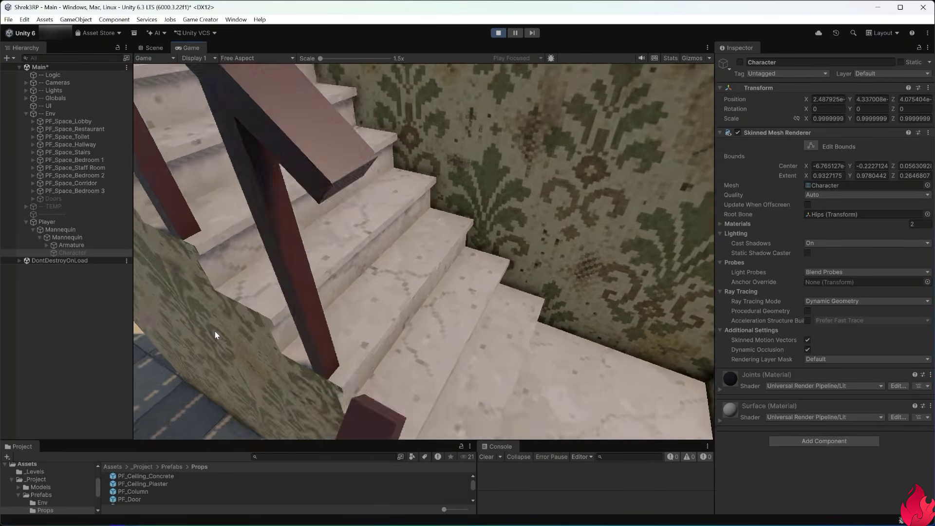
key("s")
key("w")
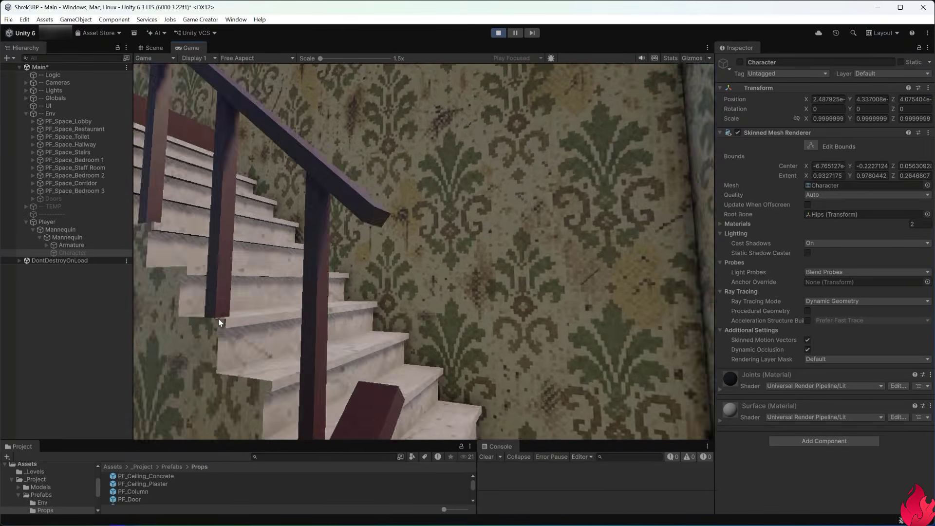
key("w")
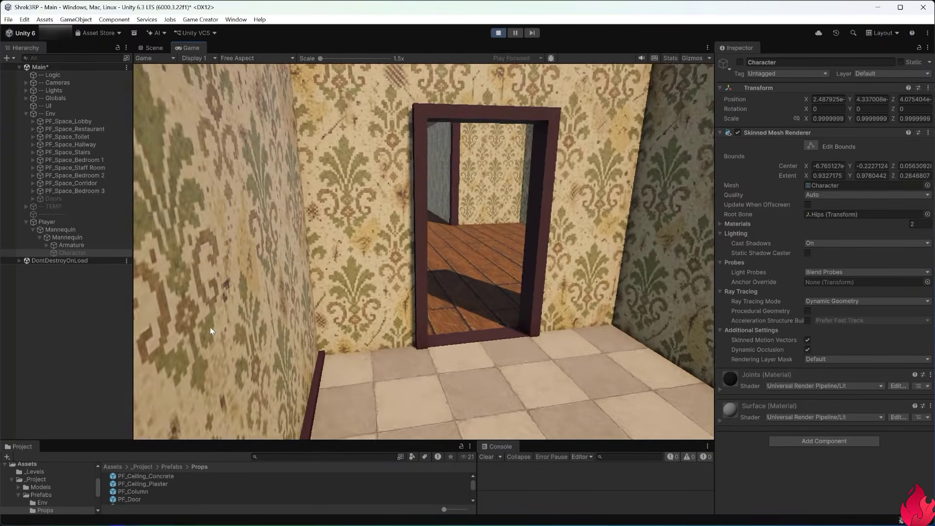
key("w")
key("w")
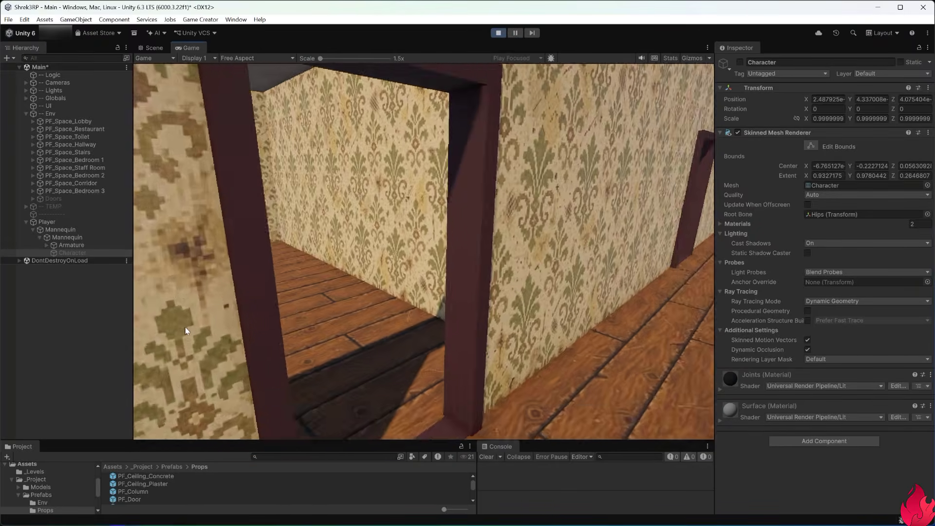
Step: Play-test walking in and out of the upper-floor room through its doorway and close along the walls, and stop play mode
key("w")
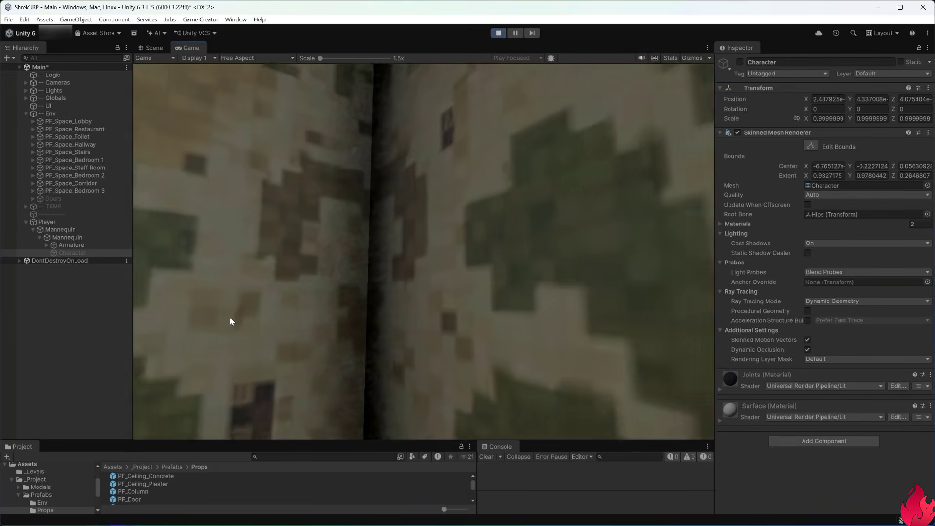
key("w")
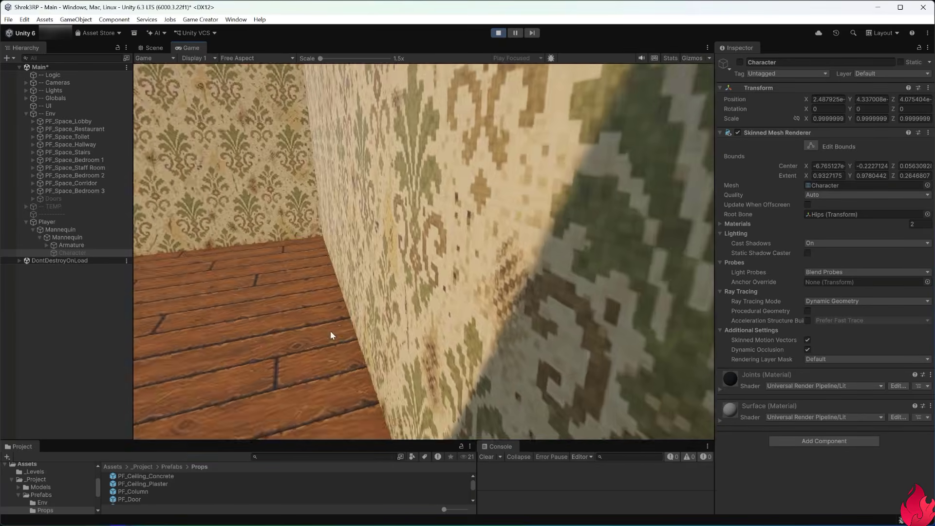
key("w")
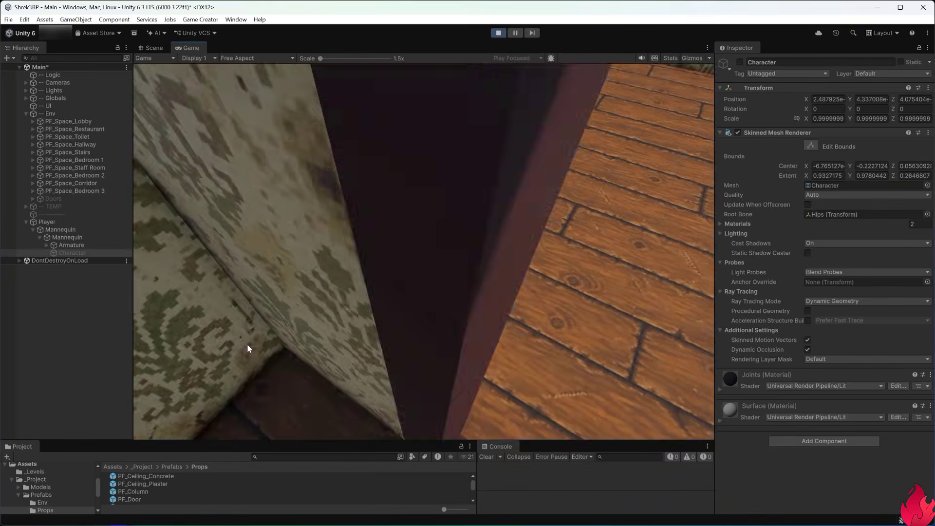
key("w")
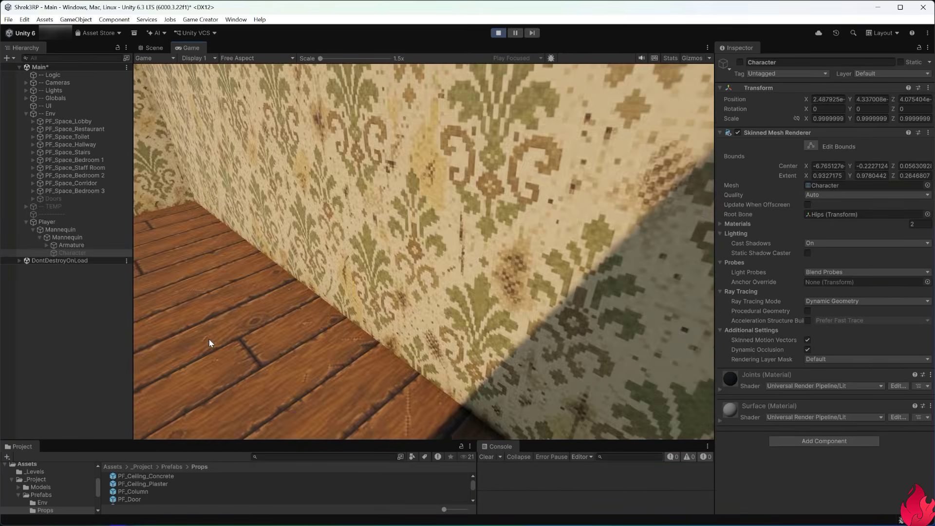
key("w")
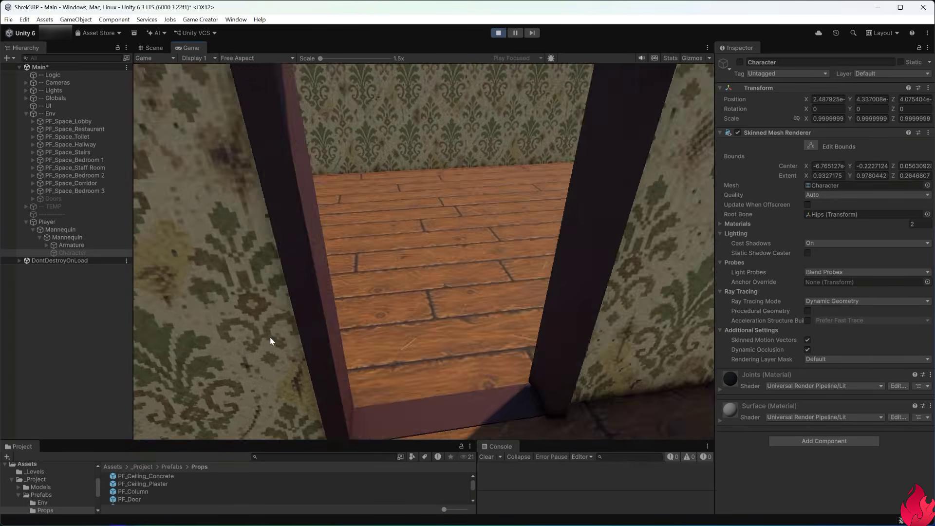
key("w")
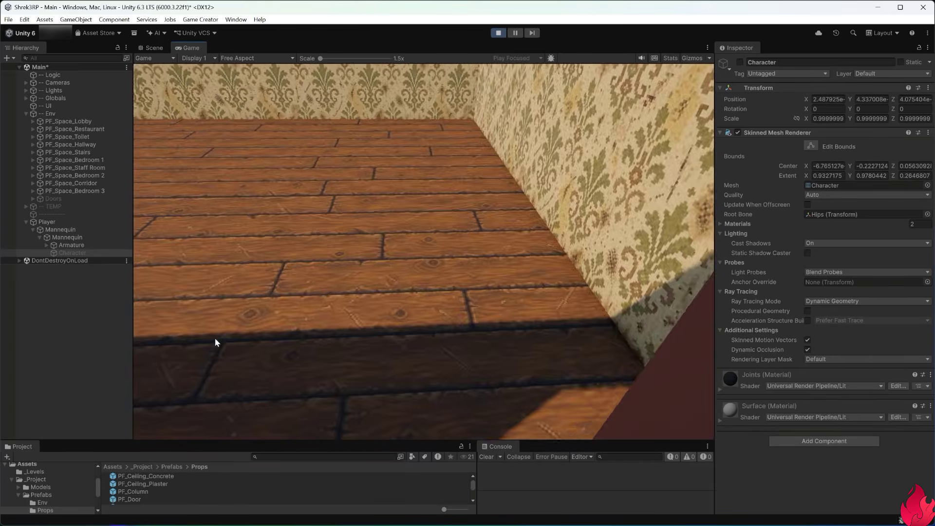
key("w")
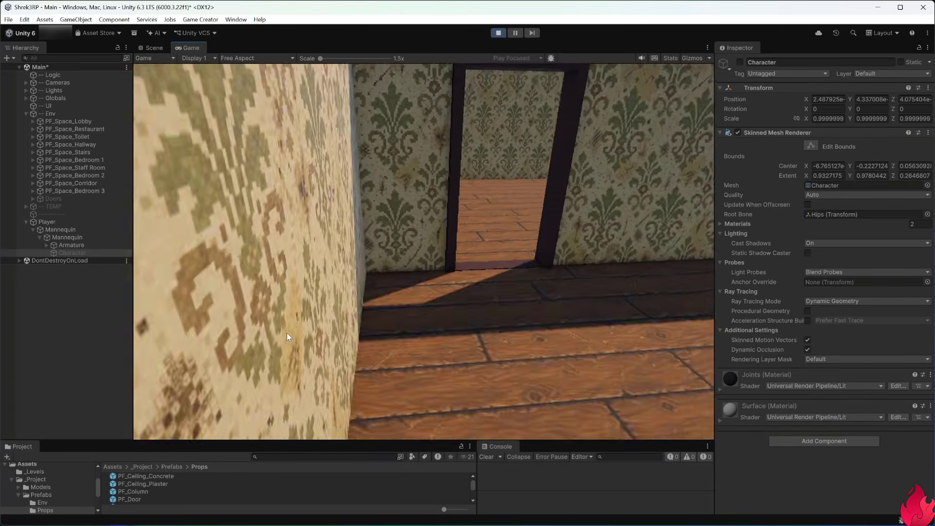
key("w")
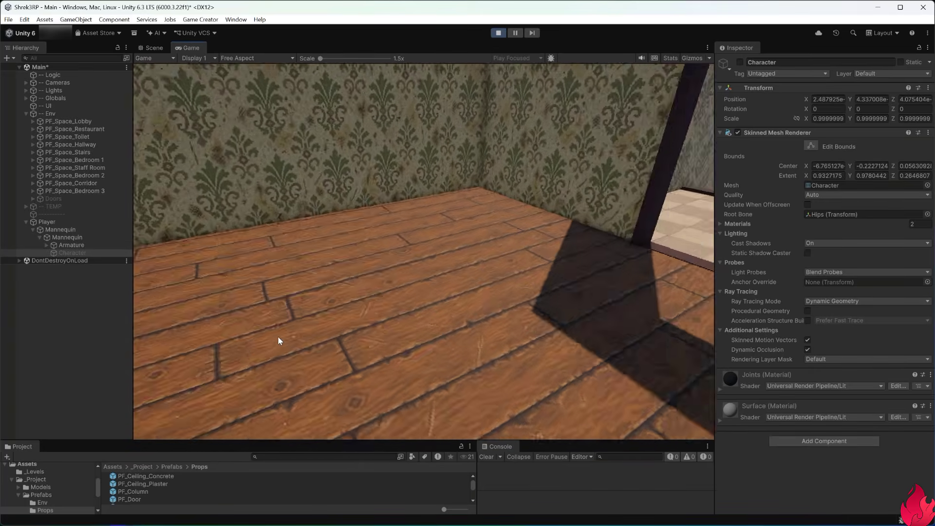
key("w")
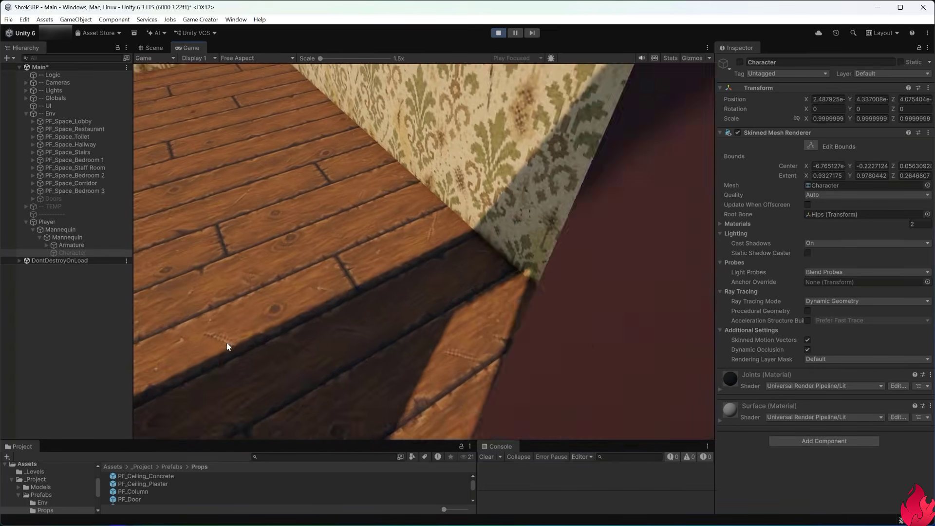
key("w")
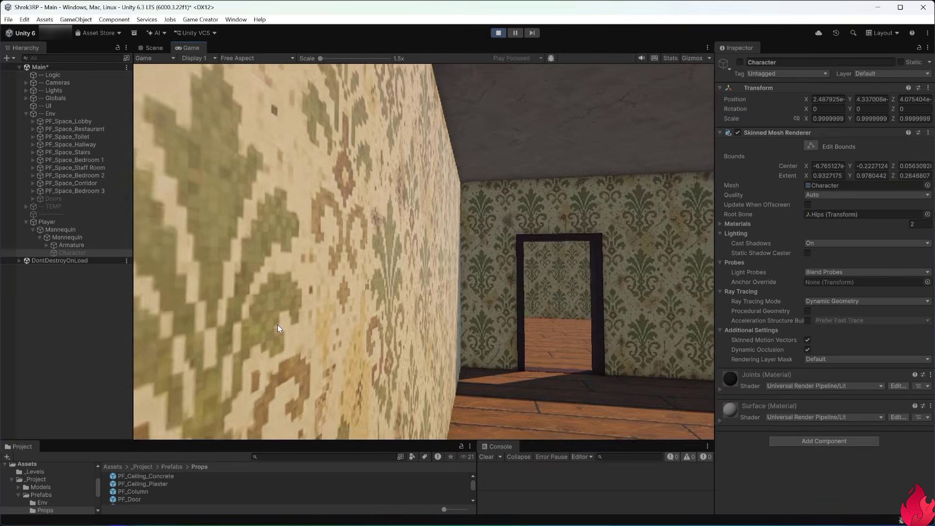
key("w")
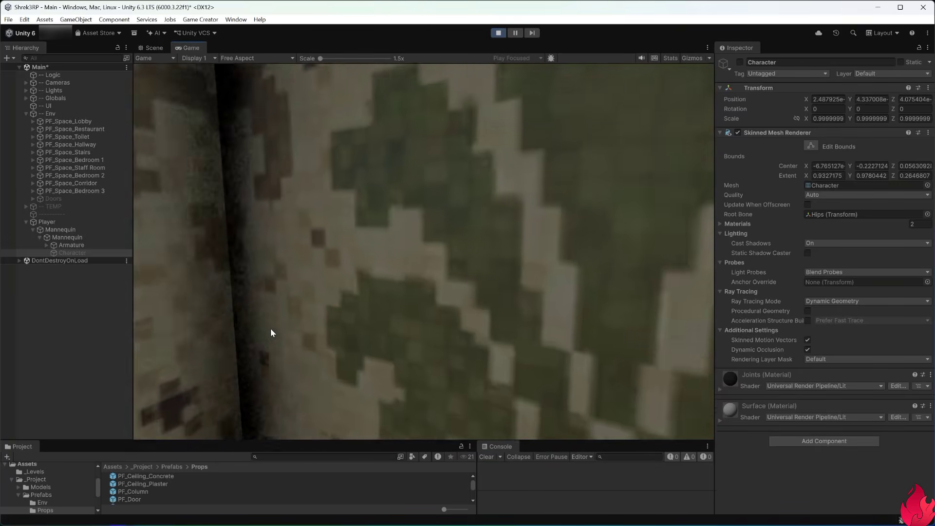
key("w")
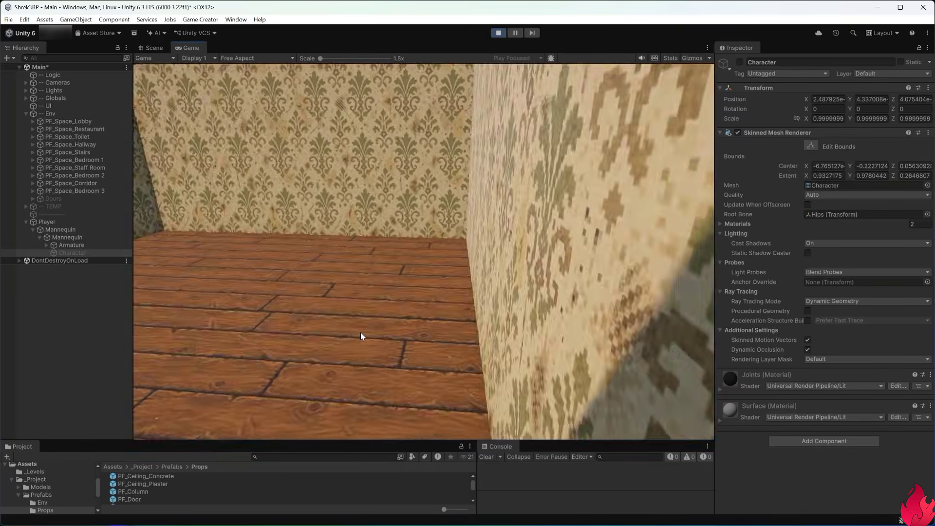
key("w")
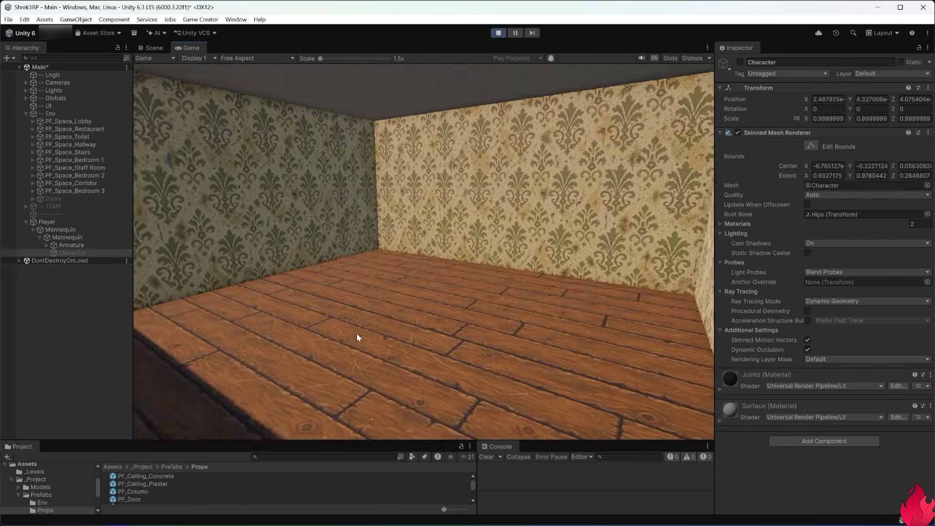
key("s")
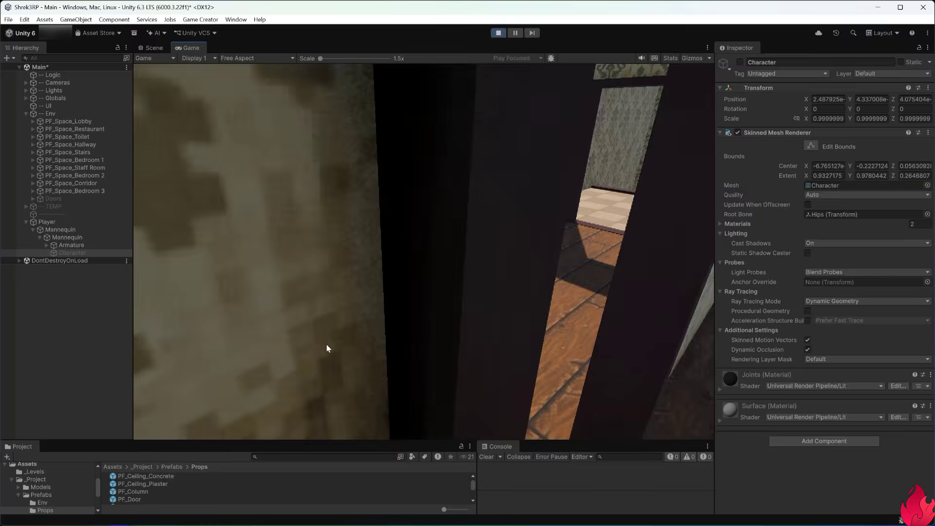
key("ctrl+p")
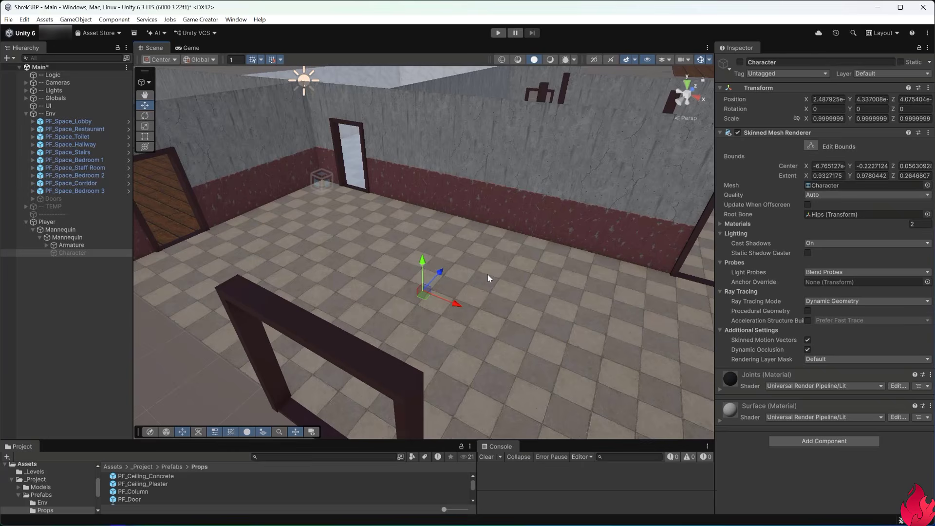
Step: Set the Height in the Player's Character Motion settings to 1.7
left_click(45, 224)
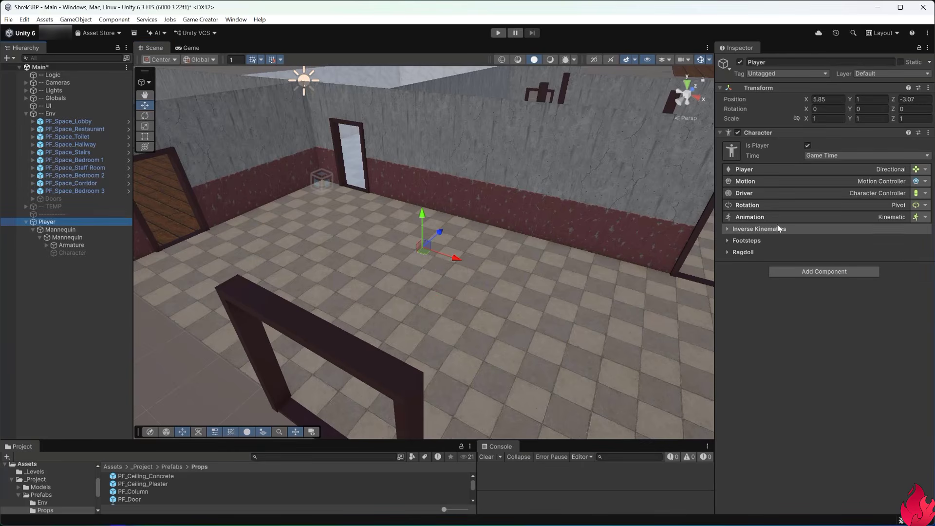
left_click(756, 171)
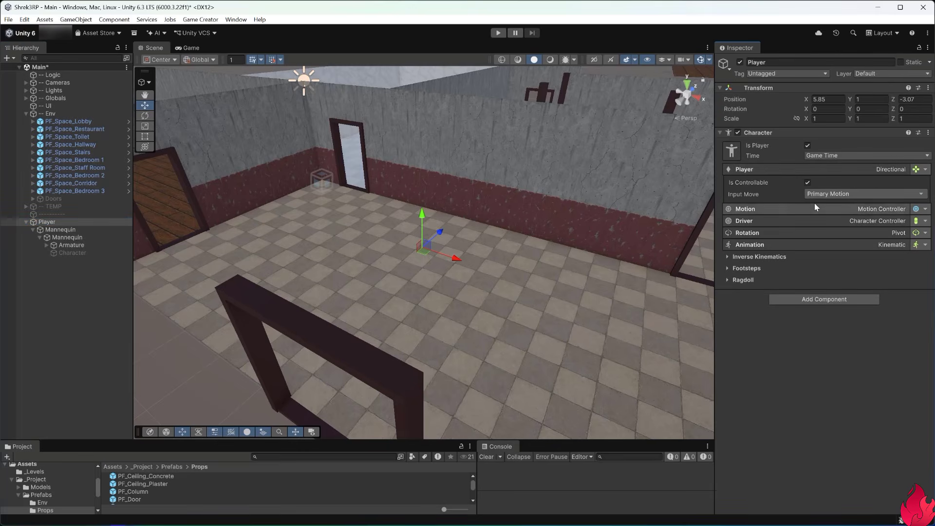
left_click(781, 209)
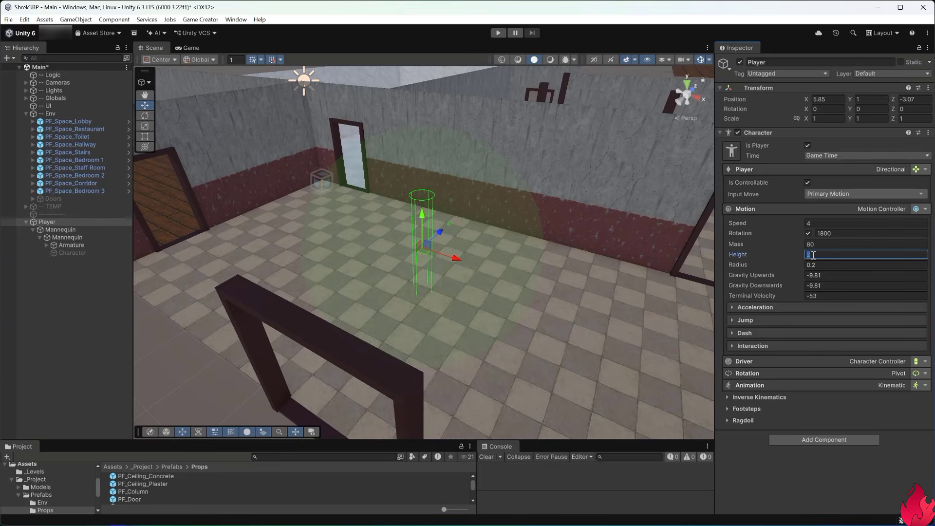
type("1.7")
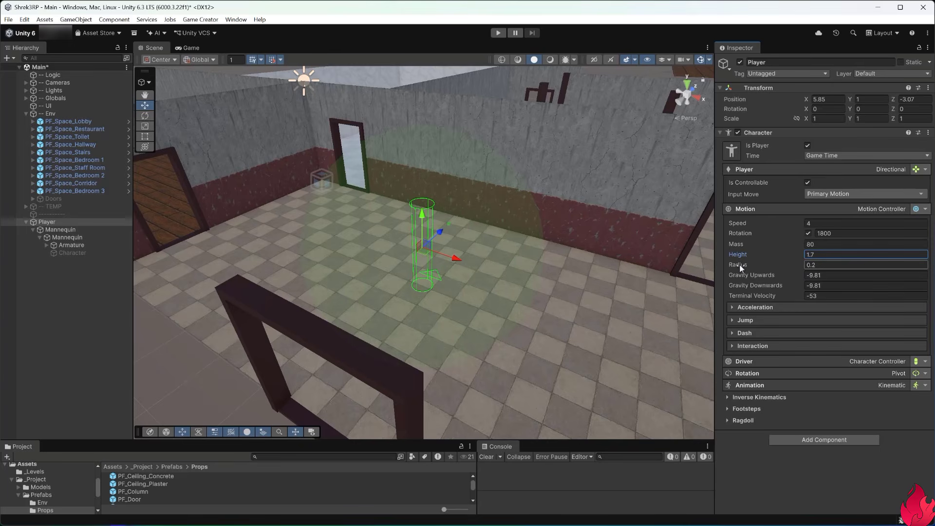
left_click(834, 265)
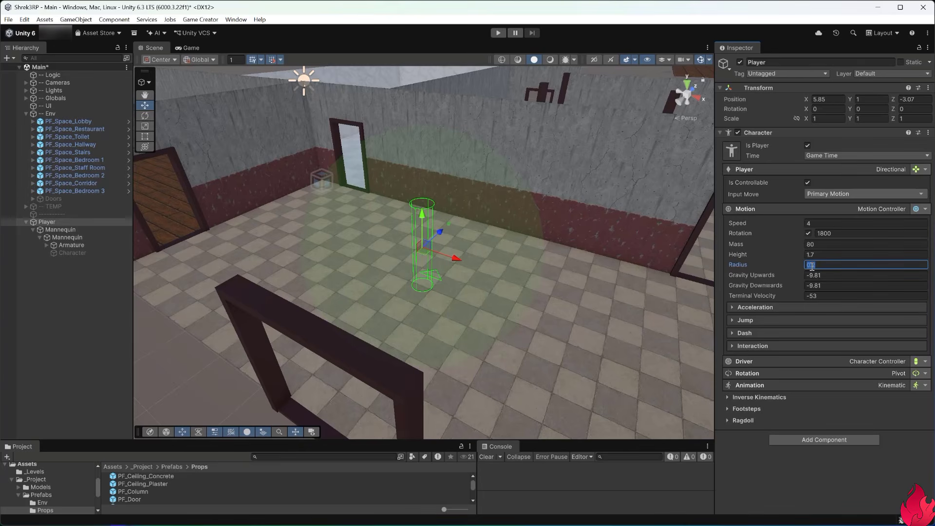
Step: Expand the Acceleration and Jump settings of the Player's motion and disable Can Jump
left_click(769, 309)
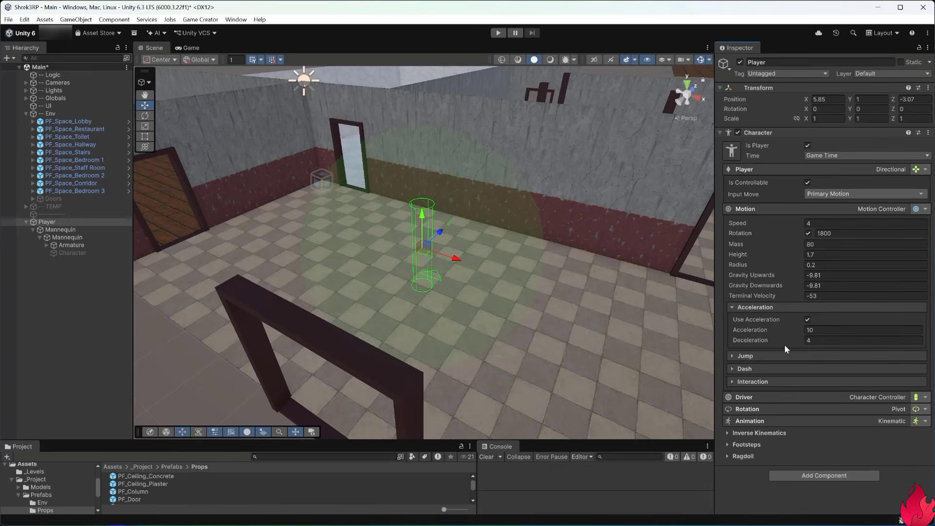
left_click(758, 355)
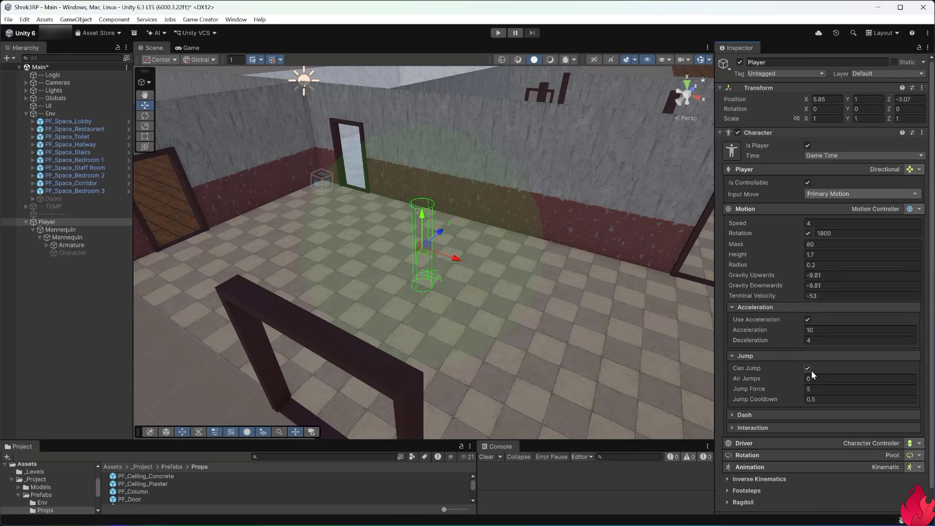
scroll(754, 375, "down", 1)
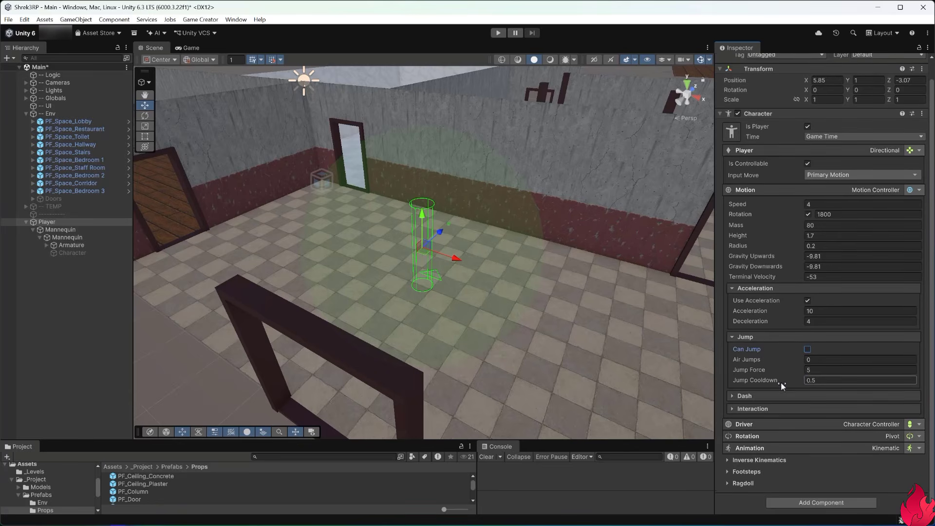
Step: Examine the Player's Dash and Interaction motion settings, including the interaction radius and the available focus modes
left_click(756, 395)
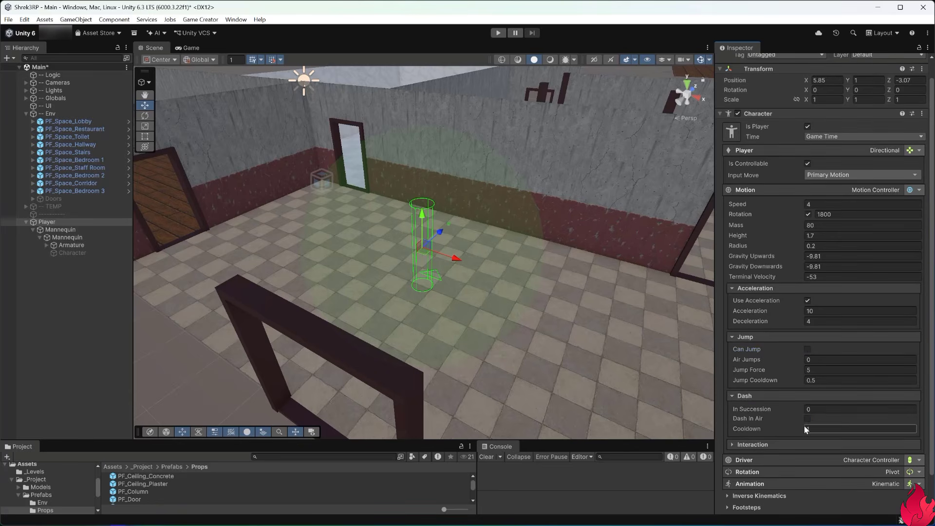
scroll(760, 411, "down", 2)
left_click(745, 408)
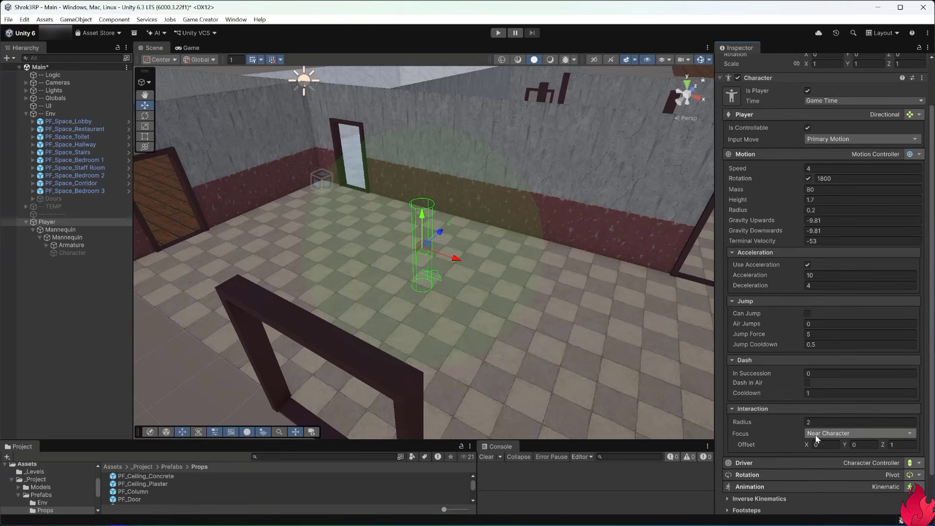
left_click(831, 435)
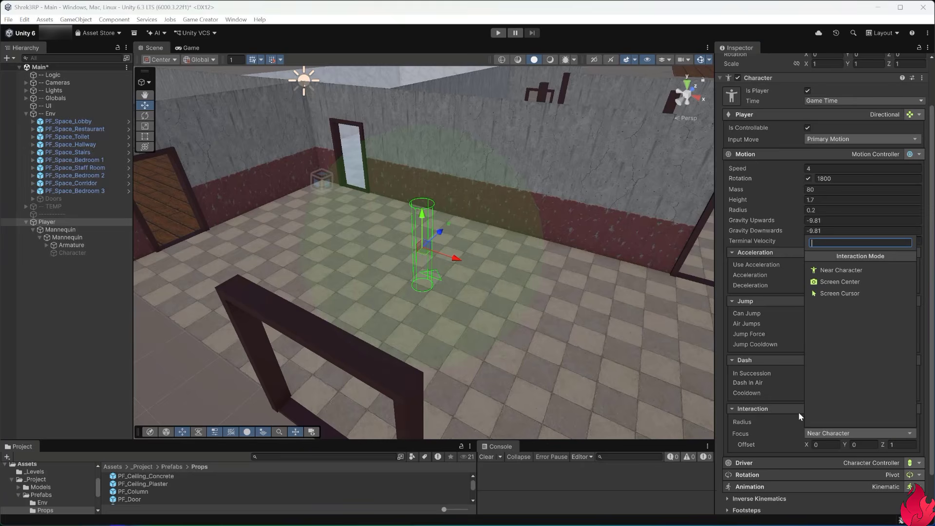
left_click(775, 424)
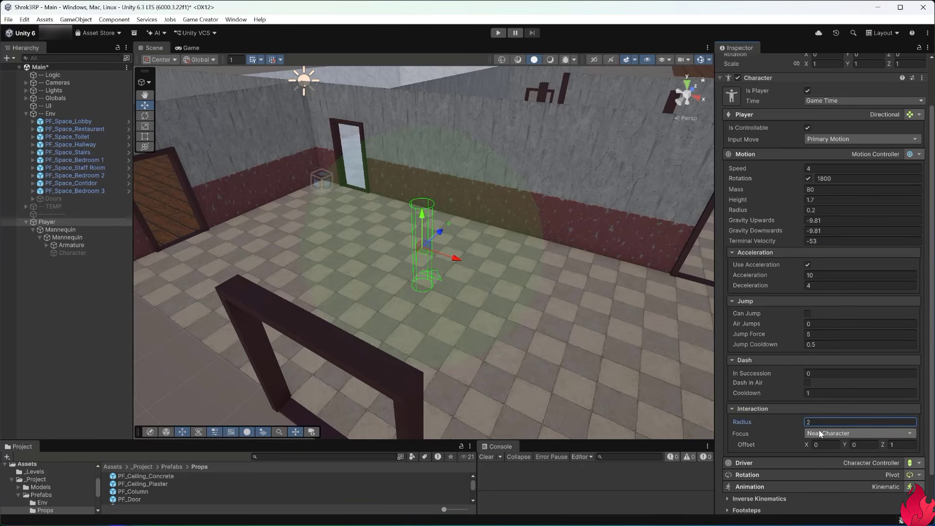
left_click(822, 434)
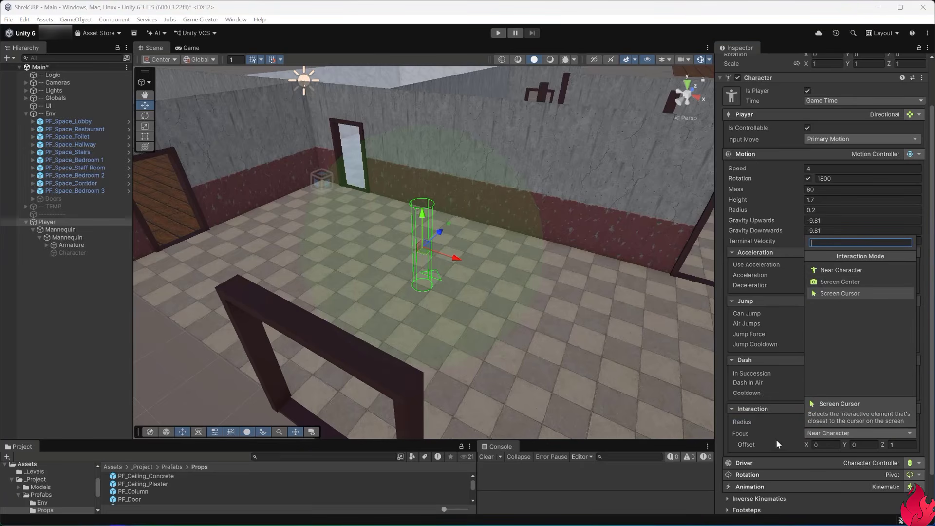
left_click(777, 439)
left_click(828, 433)
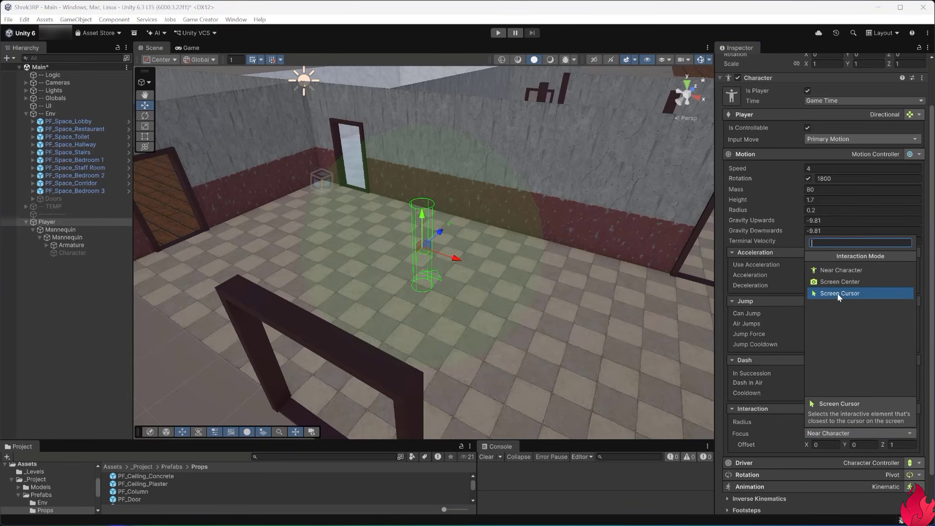
left_click(788, 431)
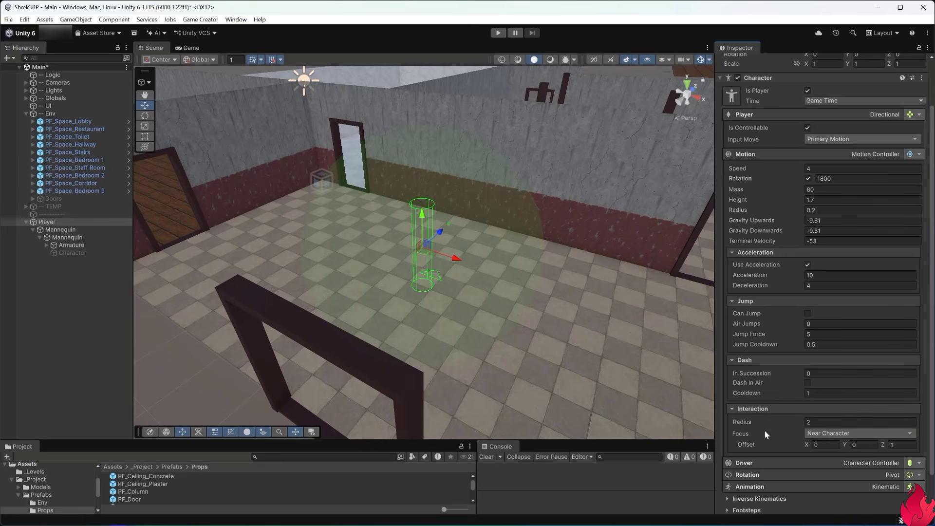
scroll(784, 429, "down", 1)
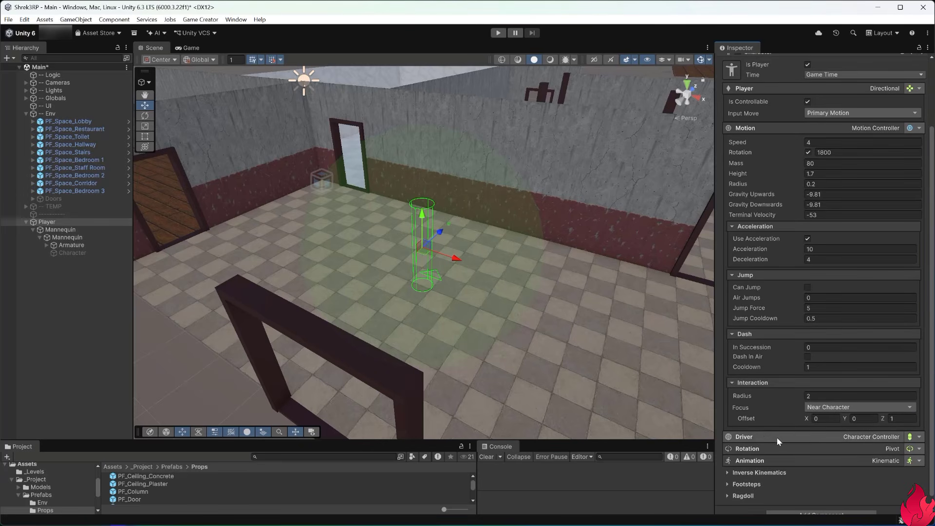
Step: Expand the Player's Driver, Rotation and Animation sections and examine their settings
left_click(767, 436)
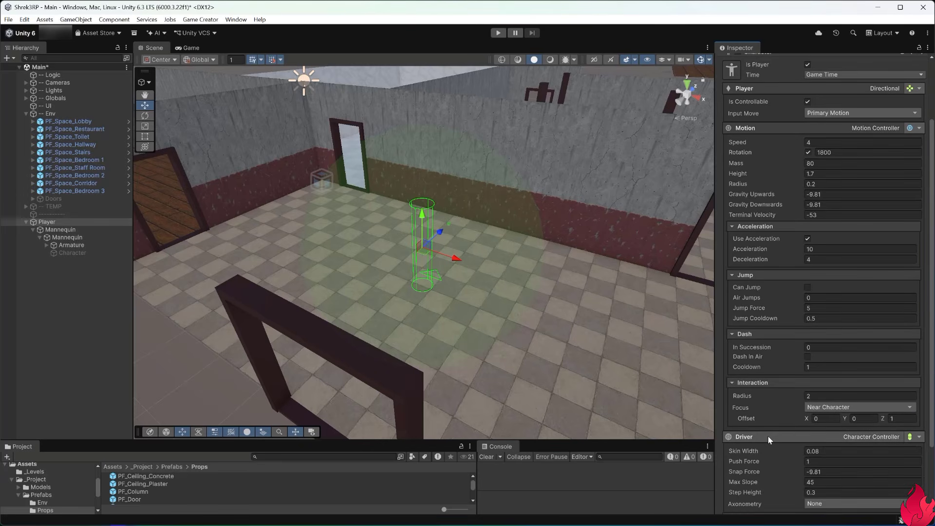
scroll(767, 437, "down", 3)
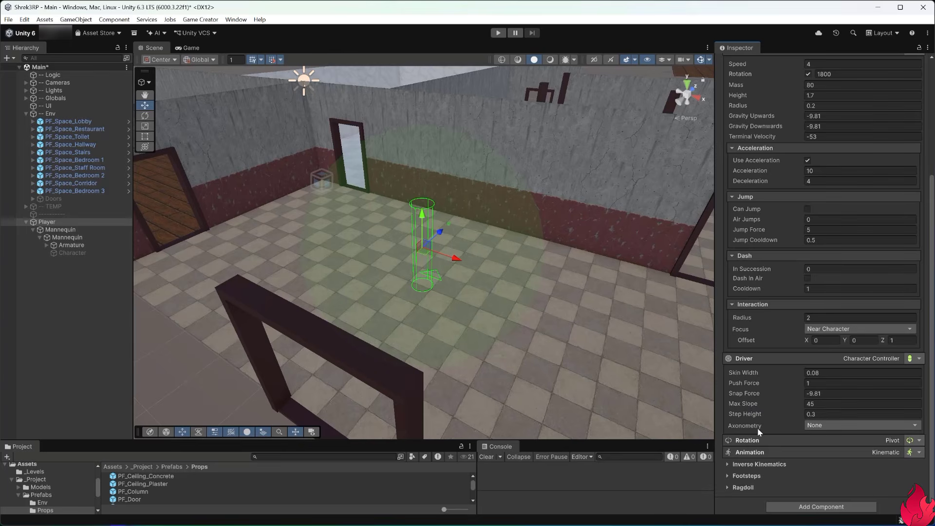
scroll(769, 403, "down", 1)
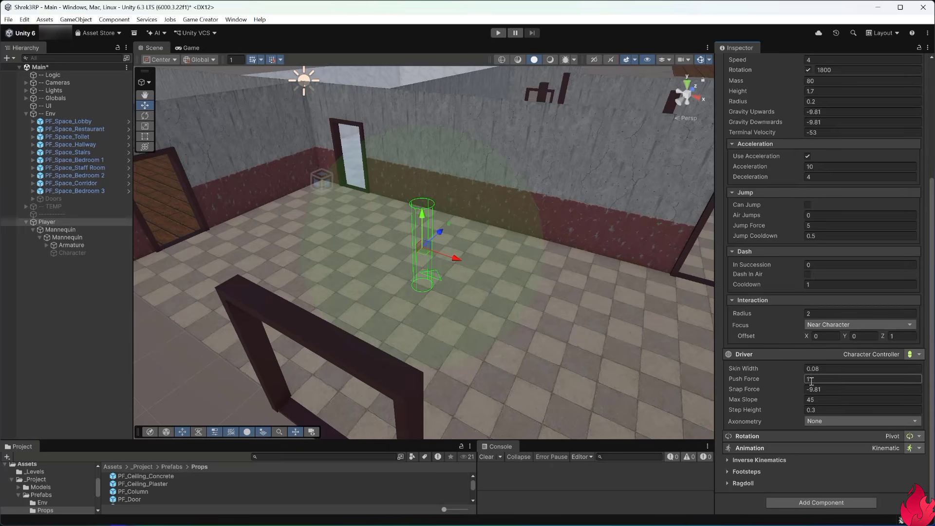
left_click(774, 438)
scroll(774, 438, "down", 2)
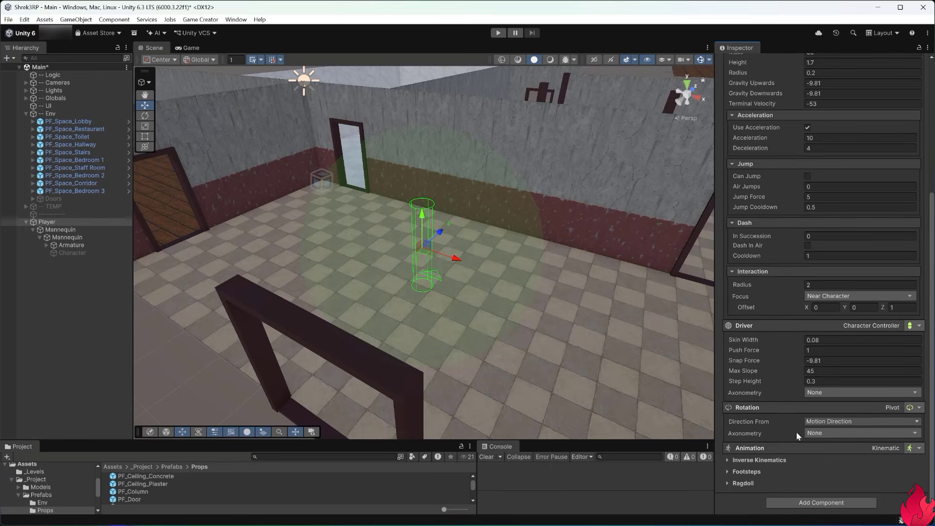
left_click(757, 449)
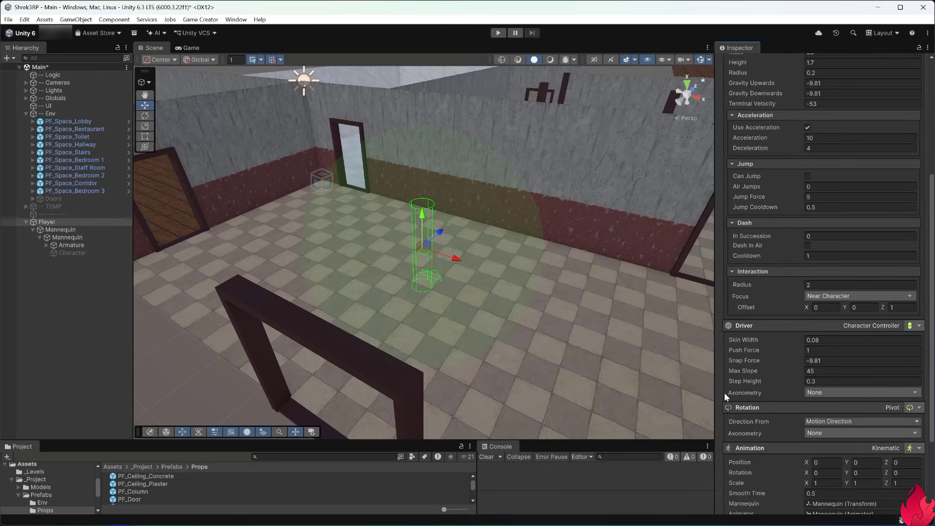
scroll(764, 376, "down", 5)
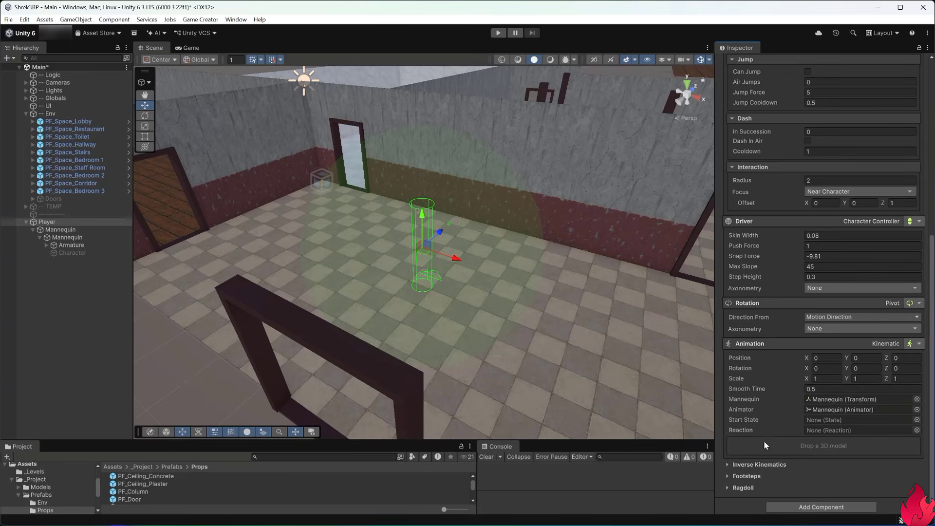
scroll(765, 430, "down", 1)
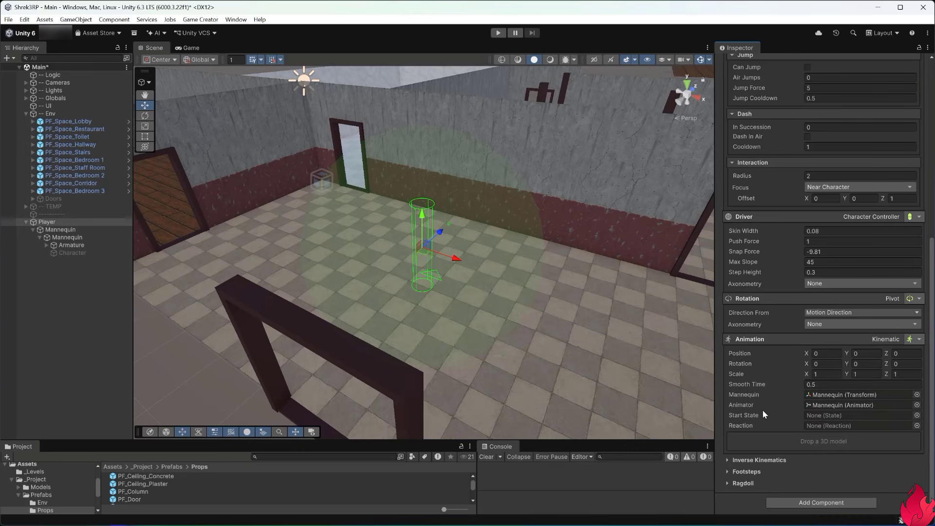
Step: Expand the Player's Inverse Kinematics and Footsteps sections and review the foot entries, sounds asset and footstep detector
left_click(748, 461)
scroll(747, 468, "down", 1)
left_click(746, 472)
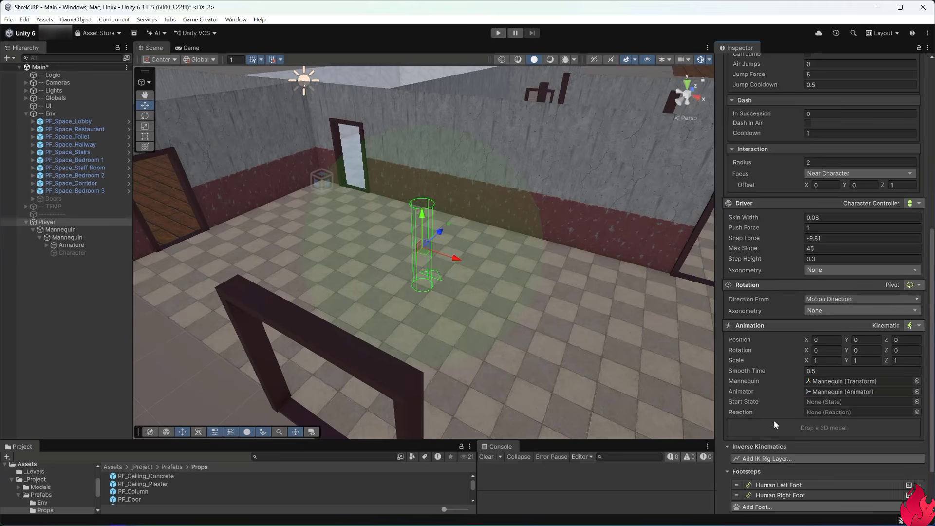
scroll(779, 402, "down", 3)
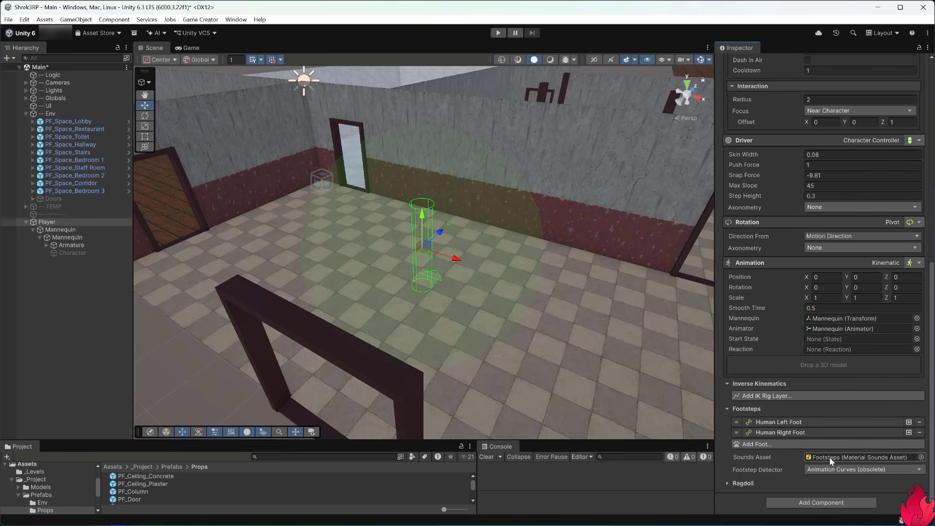
Step: Locate the Player's Footsteps sounds asset in the project and inspect the variations in its Default Material Sounds
left_click(866, 460)
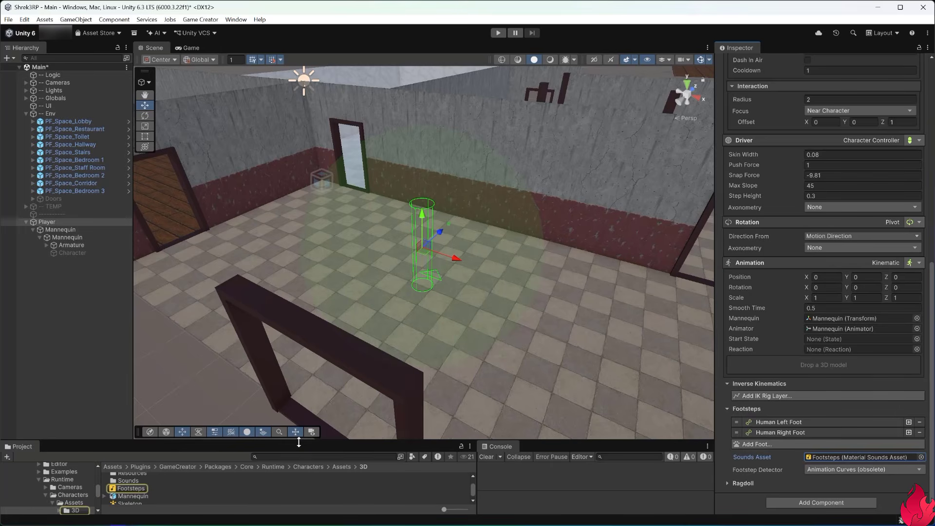
left_click_drag(298, 441, 263, 291)
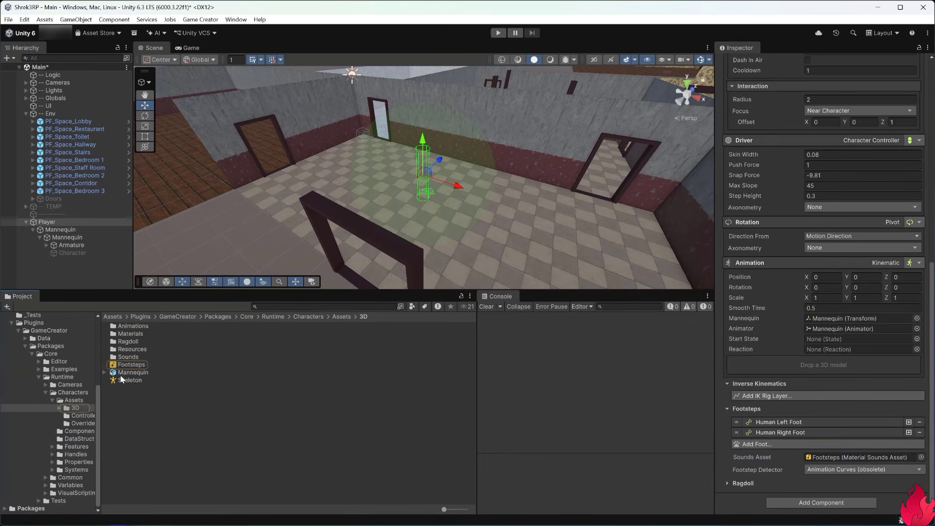
left_click(130, 365)
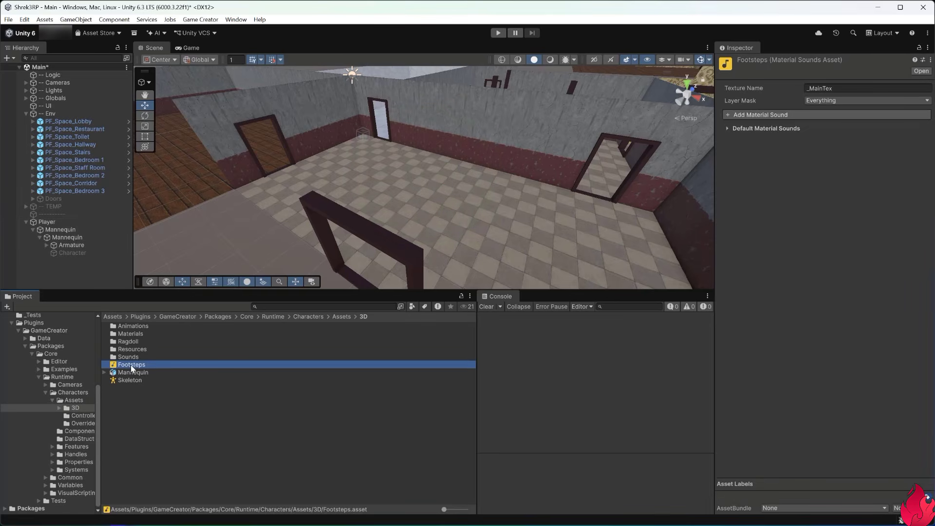
left_click(744, 130)
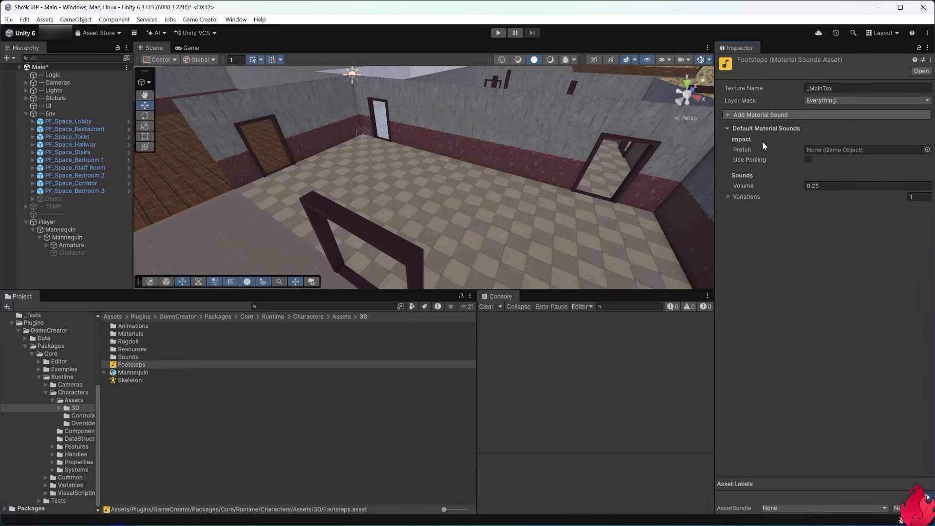
left_click(750, 196)
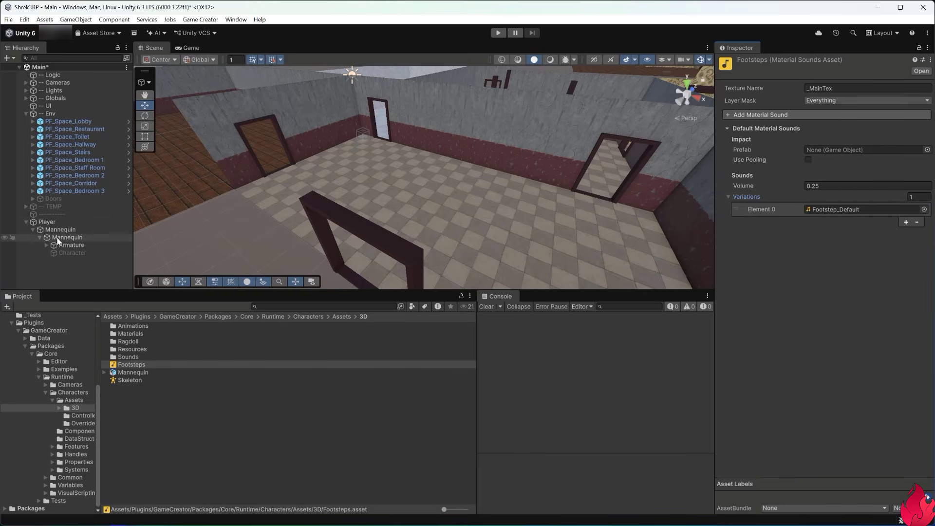
Step: Reselect the Player, then select PF_Space_Corridor on the upper floor and examine its walls and colliders up close
left_click(47, 222)
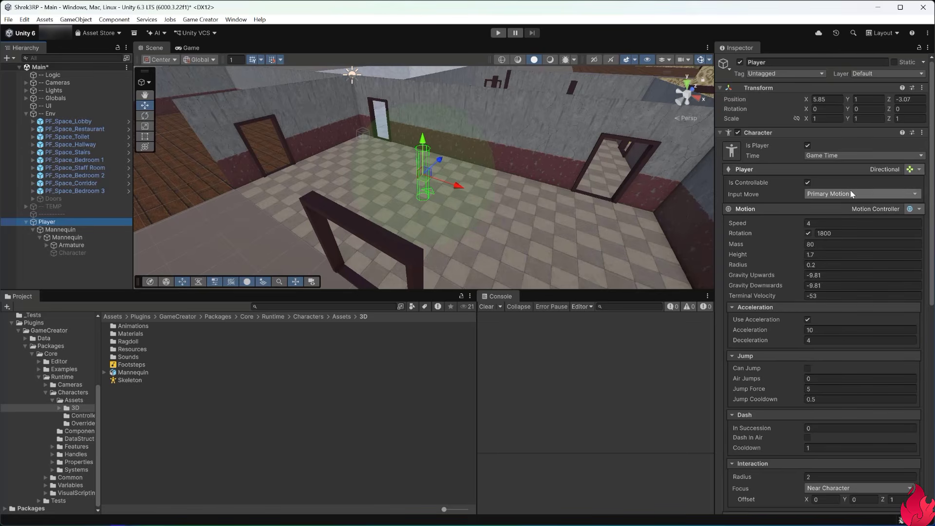
right_click_drag(584, 224, 748, 234)
key("w")
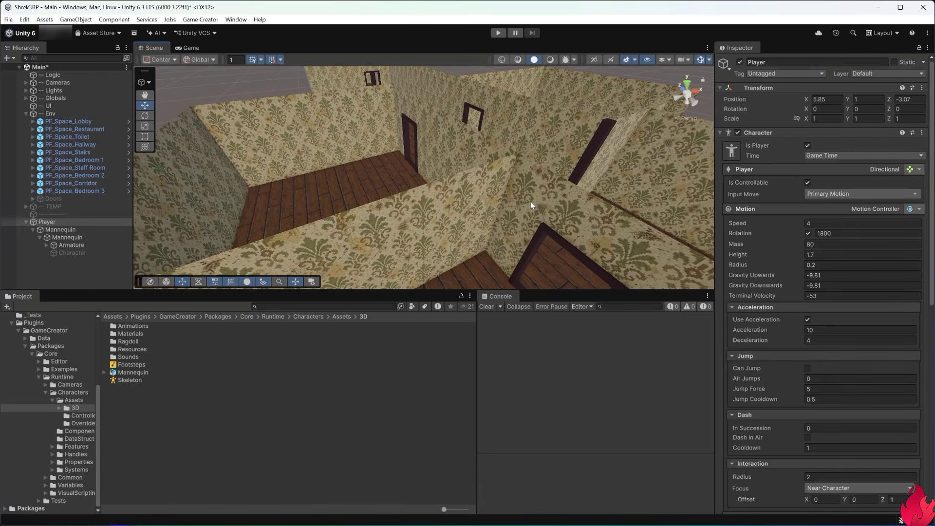
right_click_drag(531, 205, 476, 214)
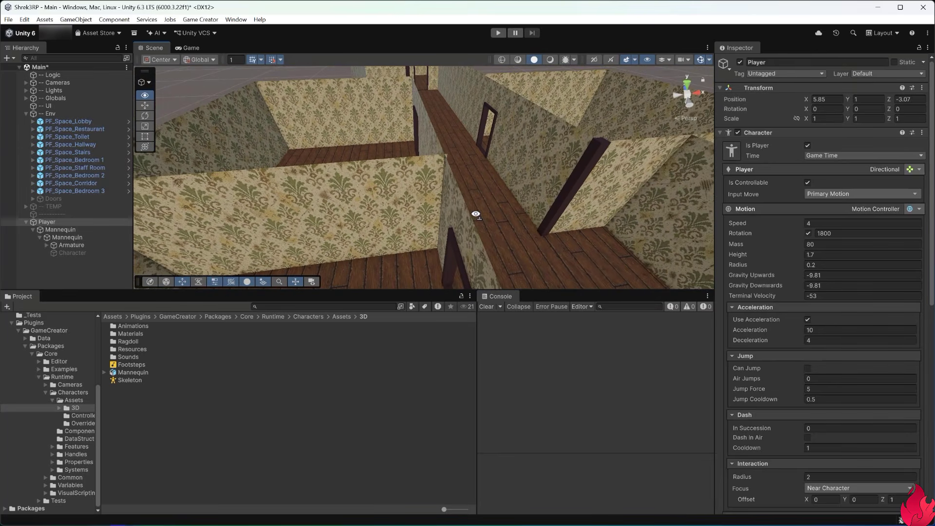
left_click(563, 210)
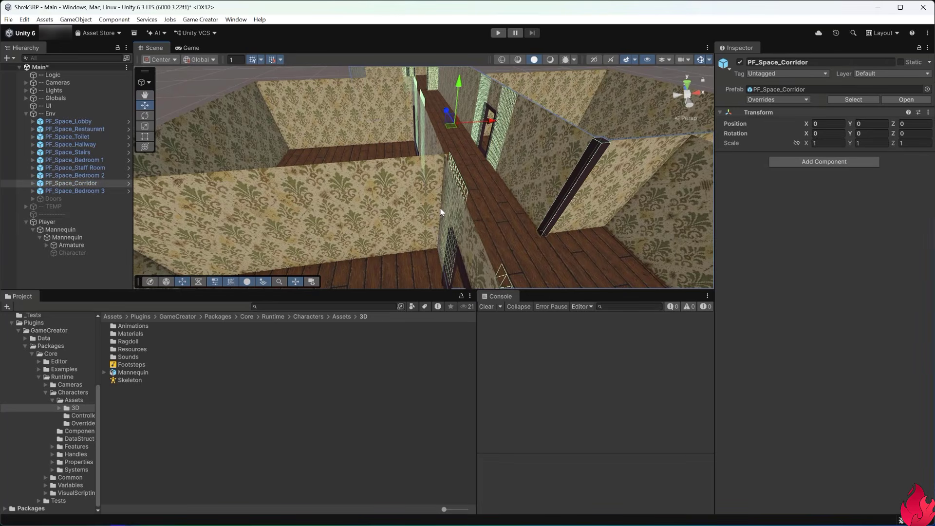
right_click_drag(445, 214, 445, 267)
right_click_drag(414, 266, 449, 258)
right_click_drag(459, 180, 460, 209)
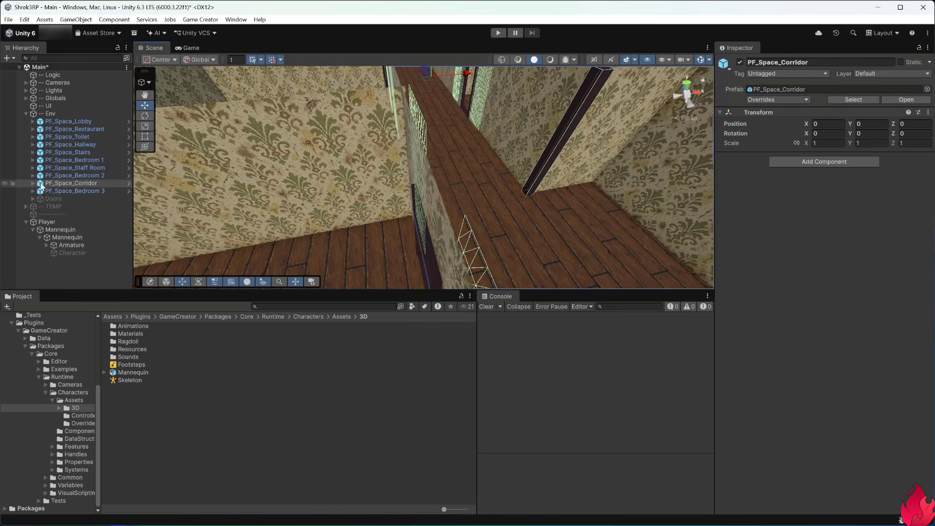
Step: Select the MS - Plane of PF_Wall_Room (12) in the Staff Room and examine its Mesh Collider
left_click(451, 230)
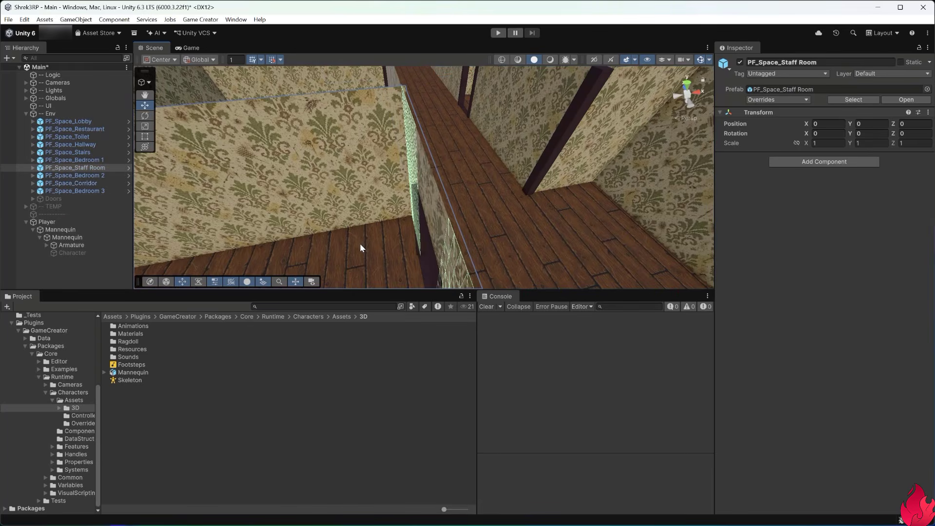
right_click_drag(363, 238, 417, 246)
left_click(343, 221)
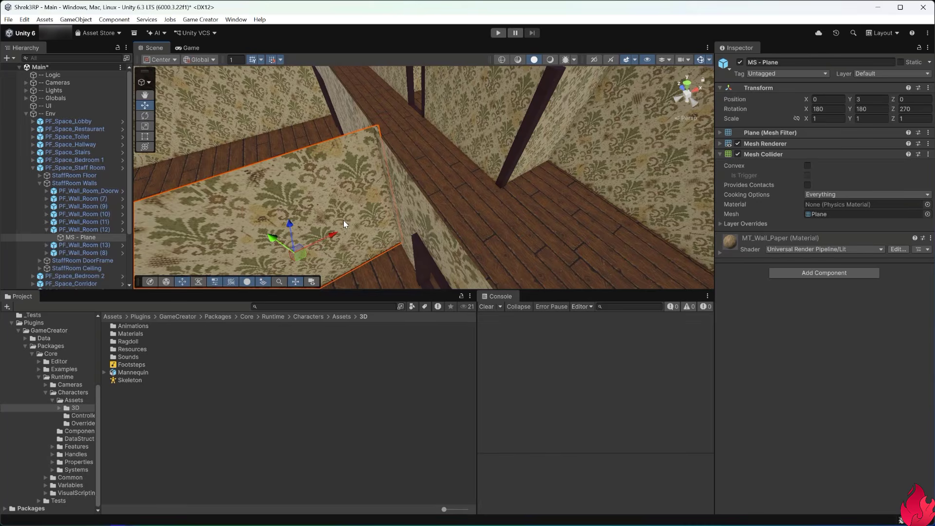
left_click(344, 220)
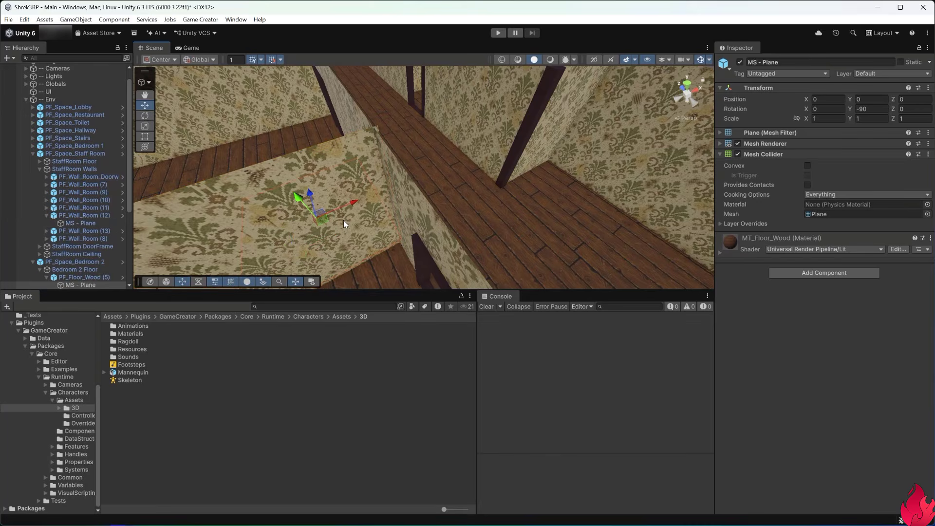
left_click(306, 167)
left_click(317, 162)
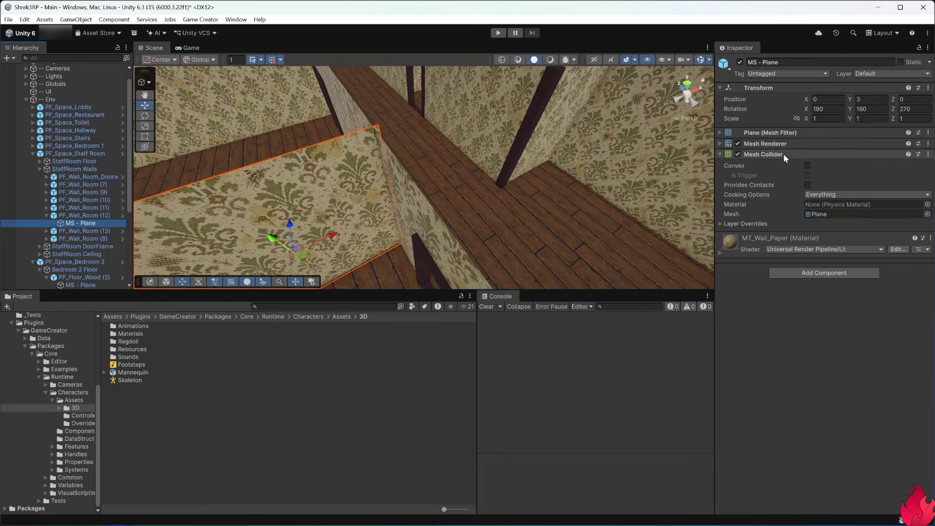
right_click_drag(358, 256, 397, 255)
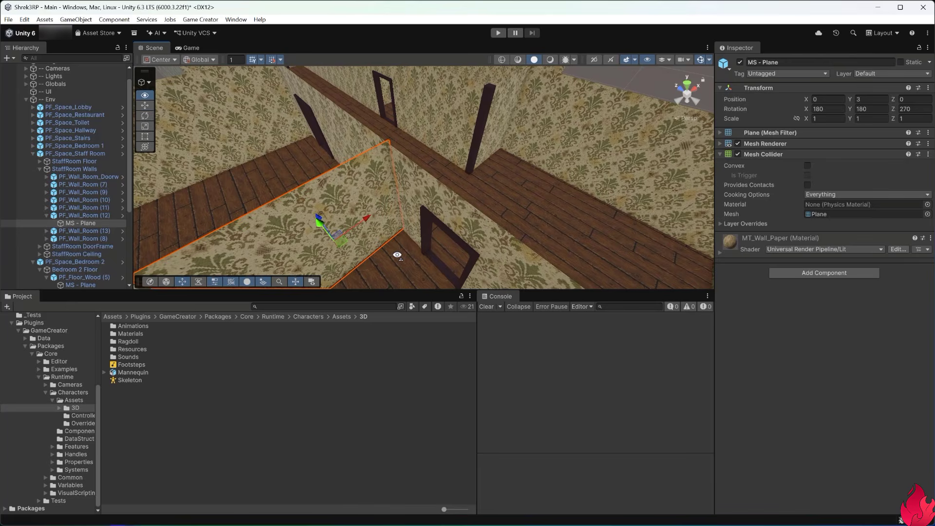
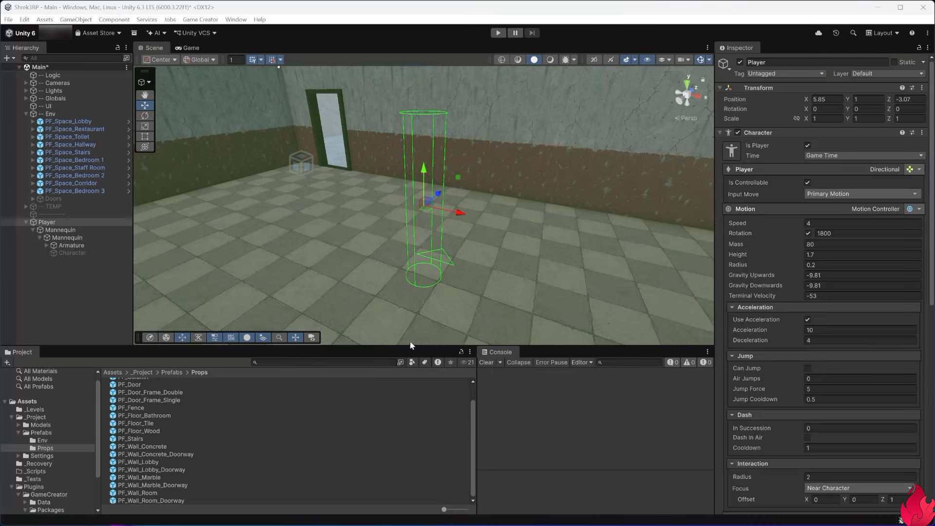
Step: Start play mode and walk the Player through the red-walled, wood-floored and blue-tiled rooms to check doorways and wall collisions
left_click(374, 393)
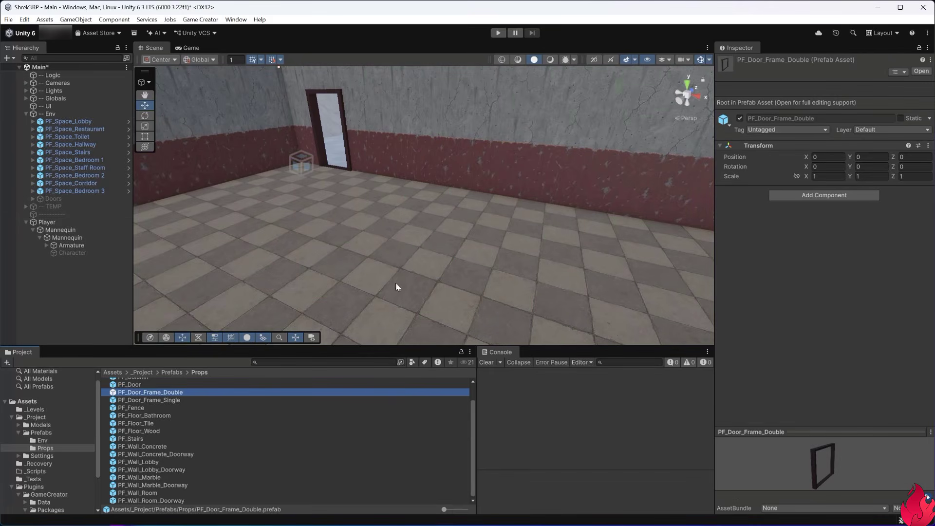
left_click(498, 31)
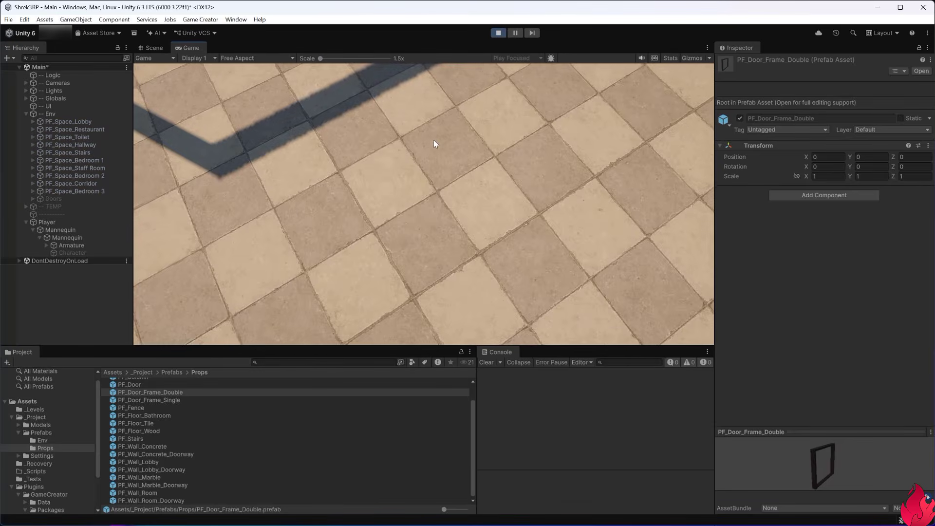
key("w")
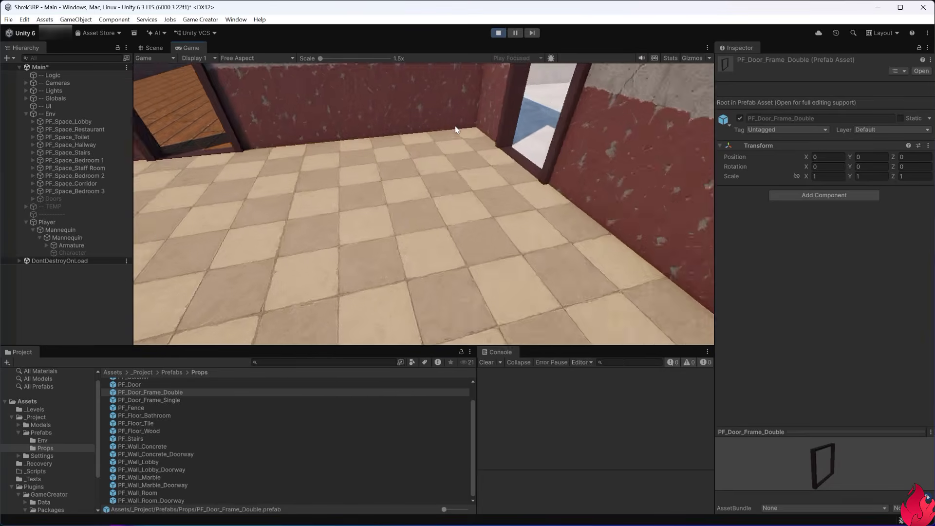
key("w")
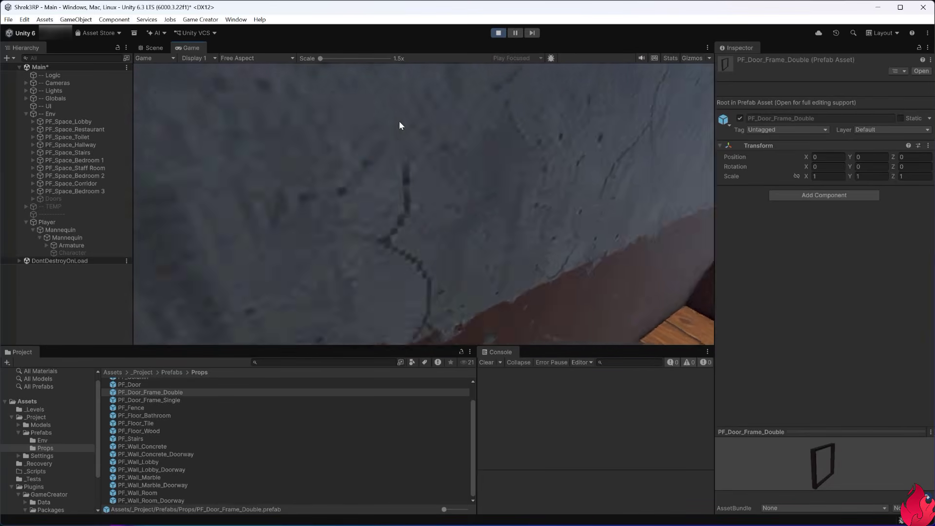
key("w")
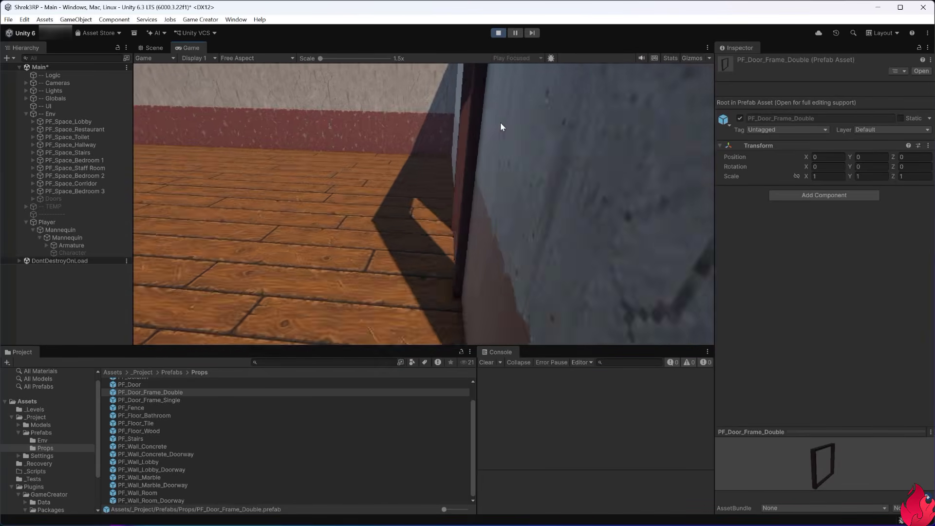
key("w")
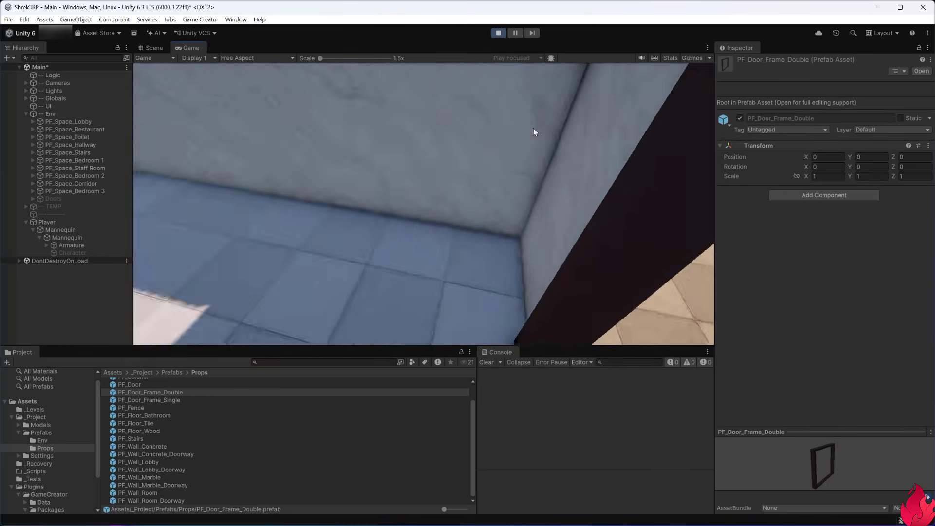
key("w")
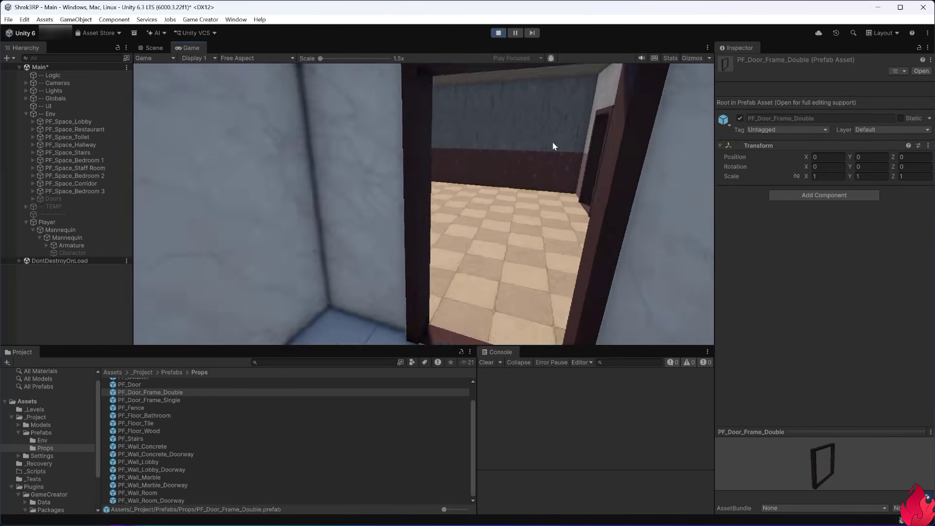
key("w")
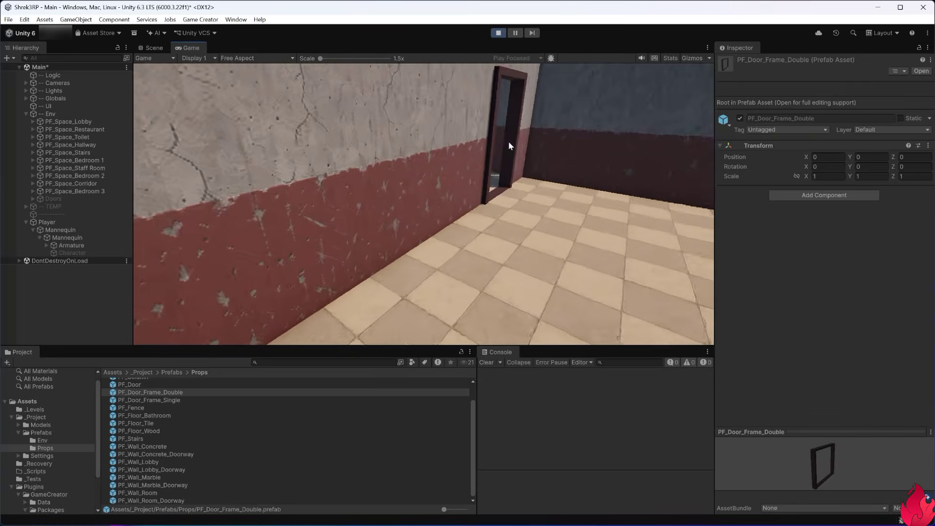
key("w")
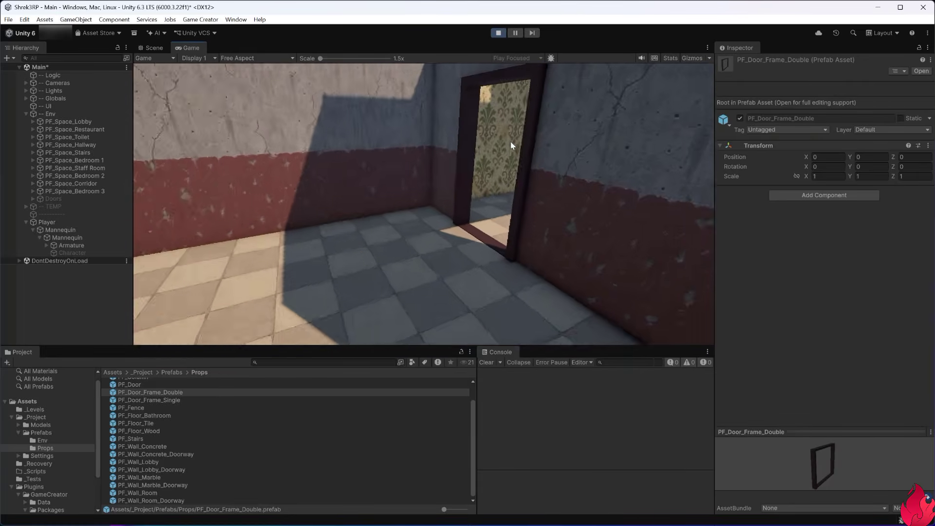
Step: Walk the Player into the wallpapered stairs room, test moving up and down the staircase, and stop play mode
key("w")
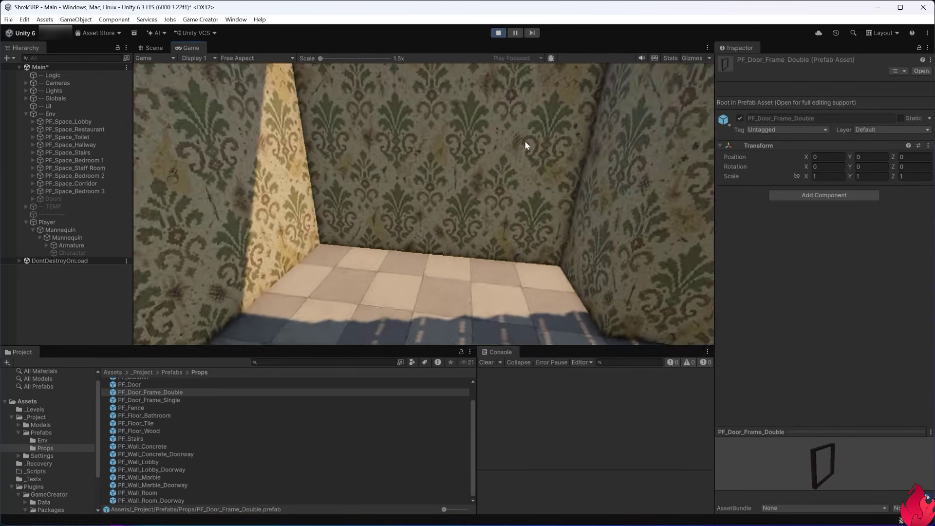
key("w")
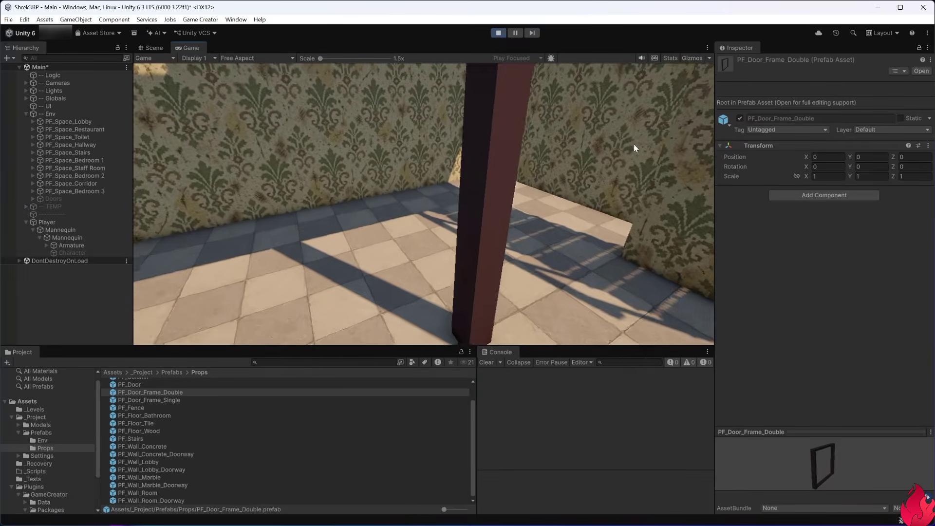
key("w")
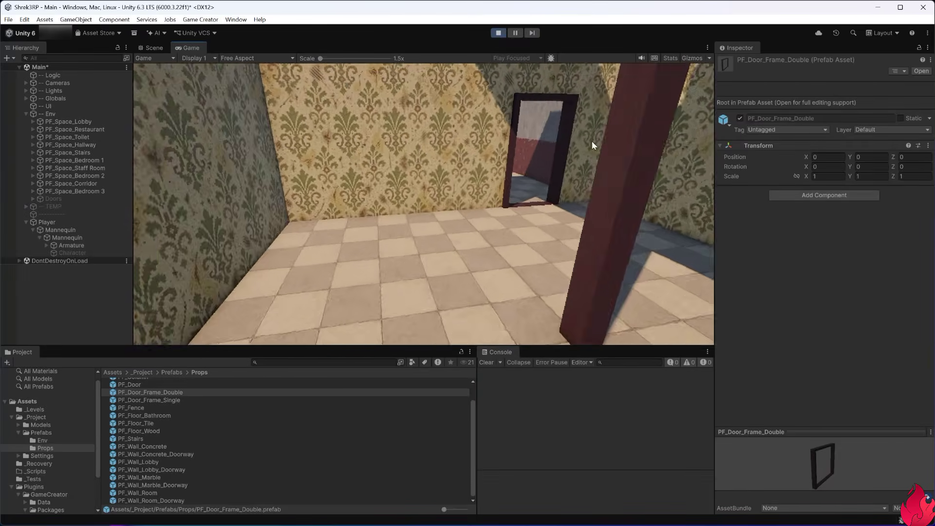
key("w")
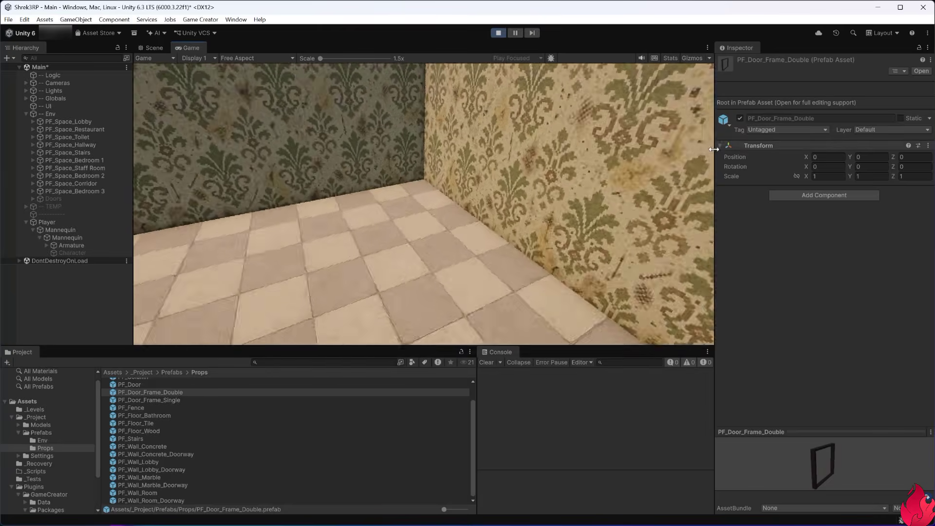
key("w")
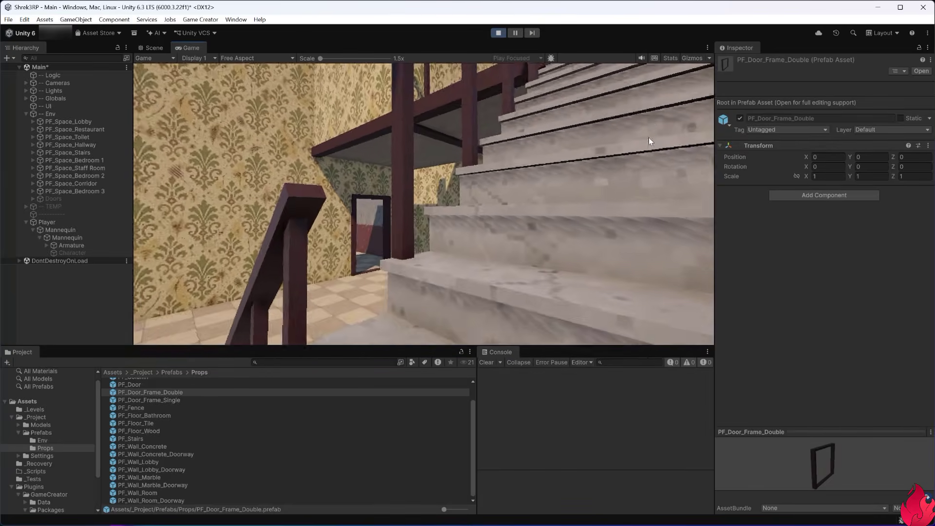
key("s")
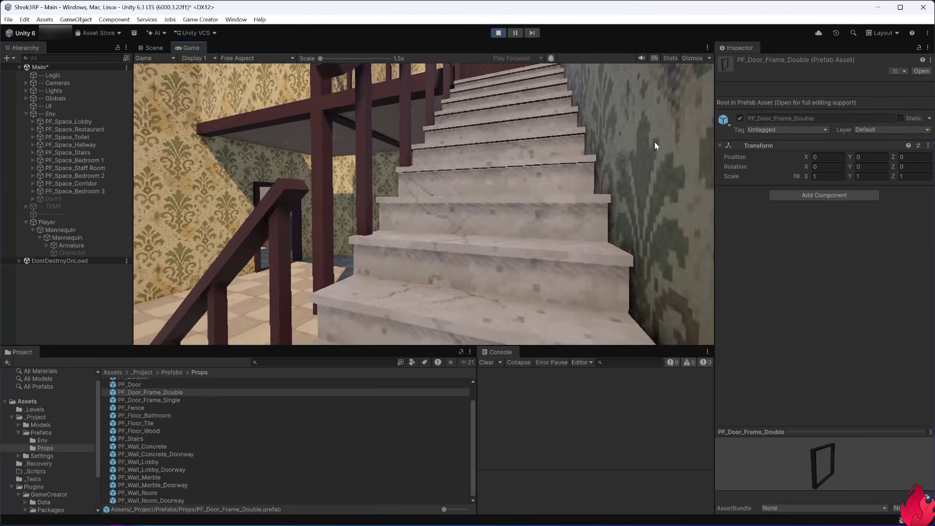
key("s")
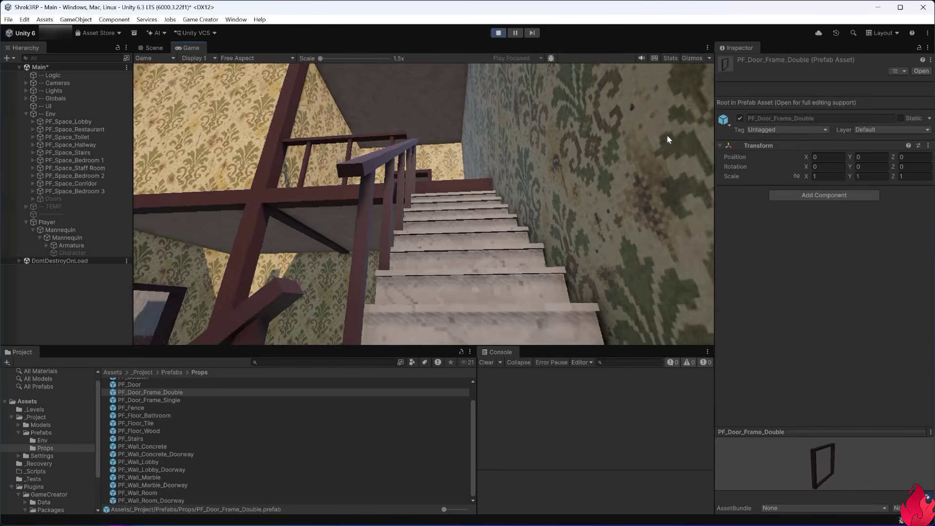
key("w")
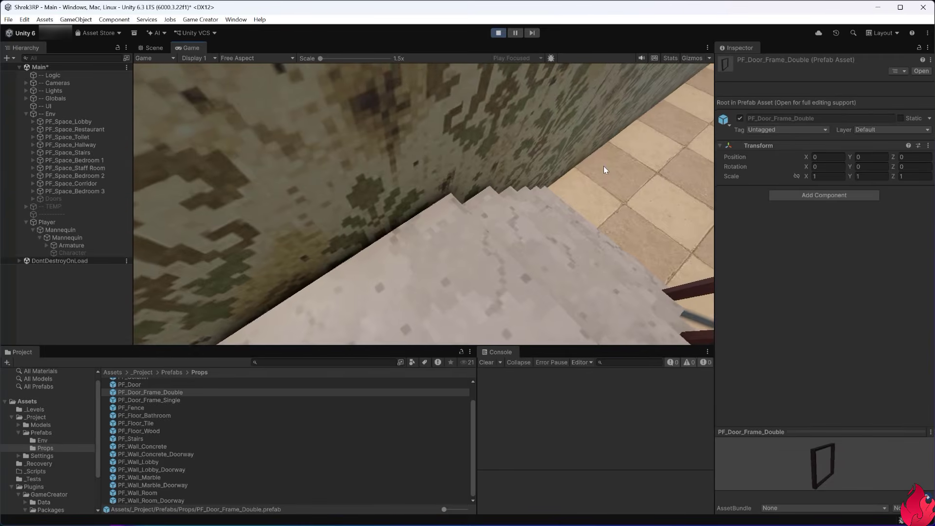
key("s")
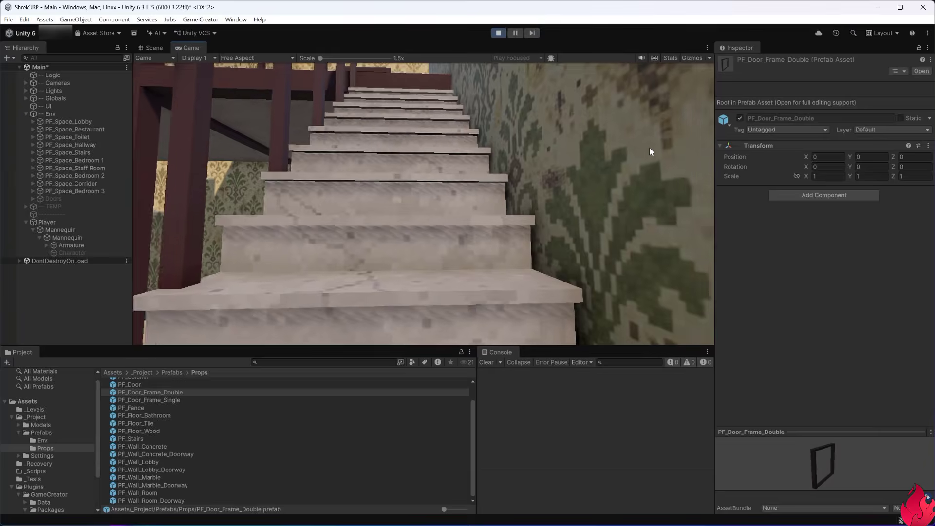
key("ctrl+p")
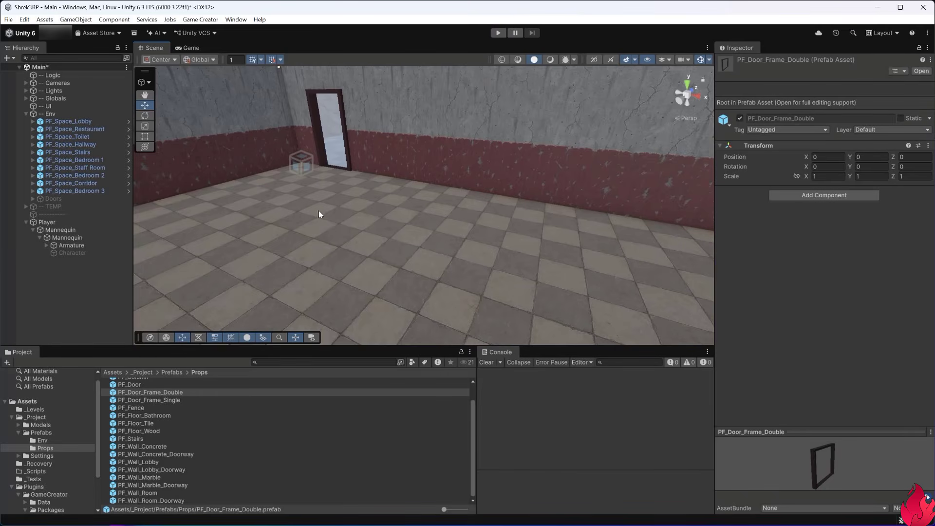
Step: Select the Player and review its Character Motion and Driver settings, including Max Slope and Step Height
left_click(47, 222)
scroll(788, 346, "down", 6)
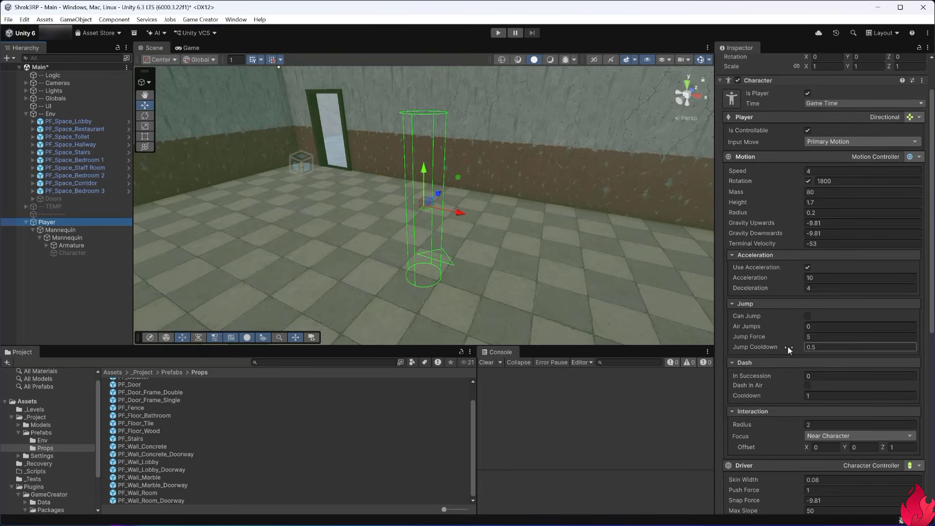
left_click(810, 380)
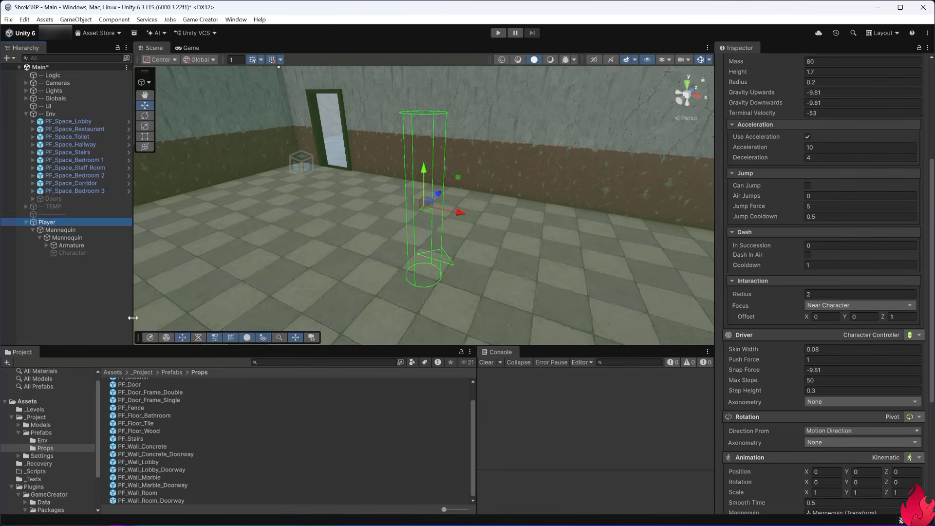
Step: Open the PF_Stairs prefab for editing and examine its fence, slope and bulk colliders from the side
left_click(147, 439)
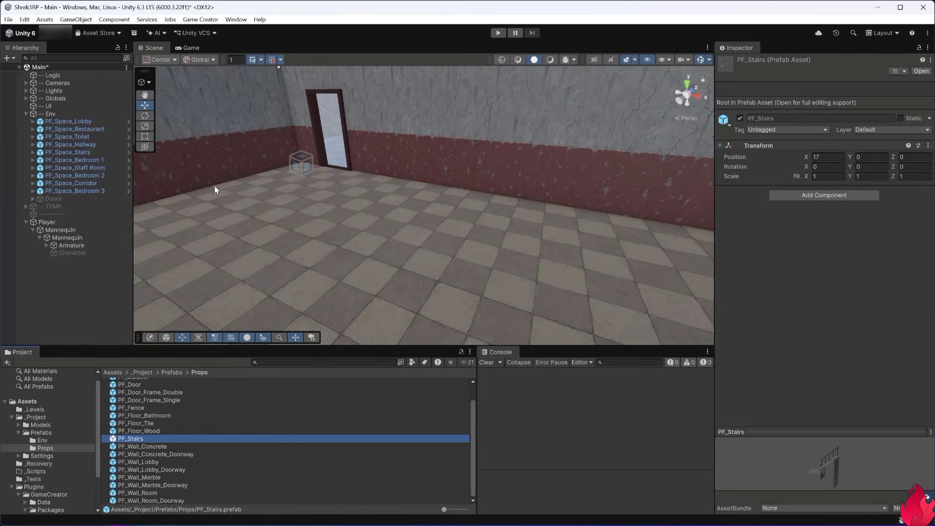
double_click(116, 439)
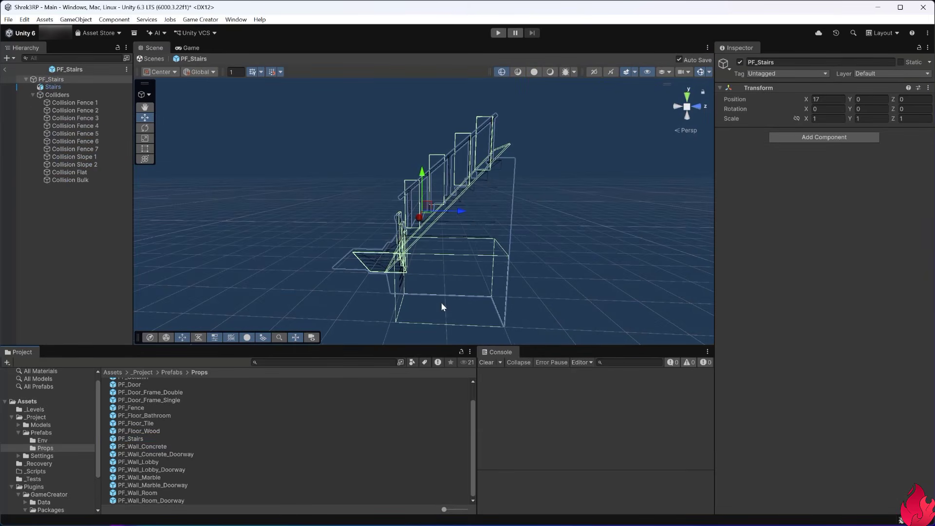
left_click_drag(442, 307, 459, 257, "alt")
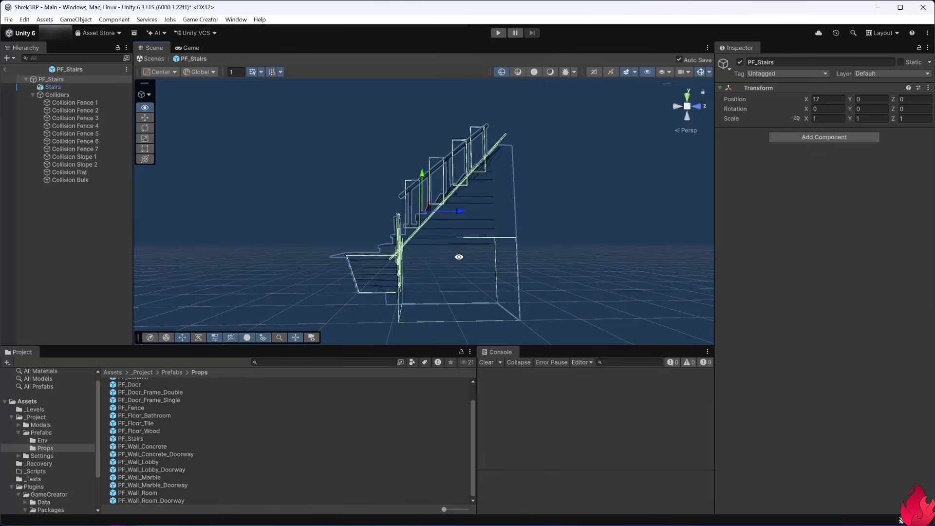
left_click_drag(489, 162, 517, 184, "alt")
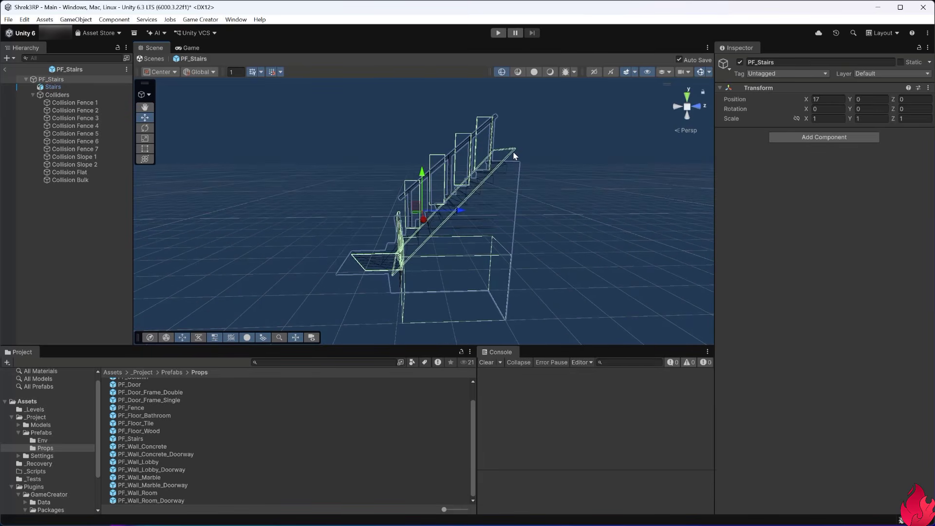
left_click(512, 156)
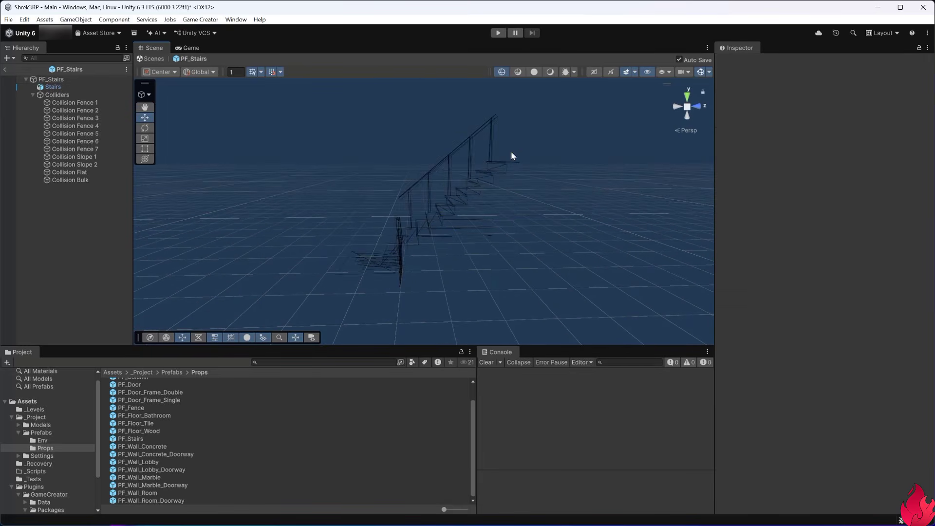
Step: Compare the shapes and transforms of Collision Slope 1, Collision Slope 2, Collision Flat and Collision Bulk in PF_Stairs
left_click(75, 165)
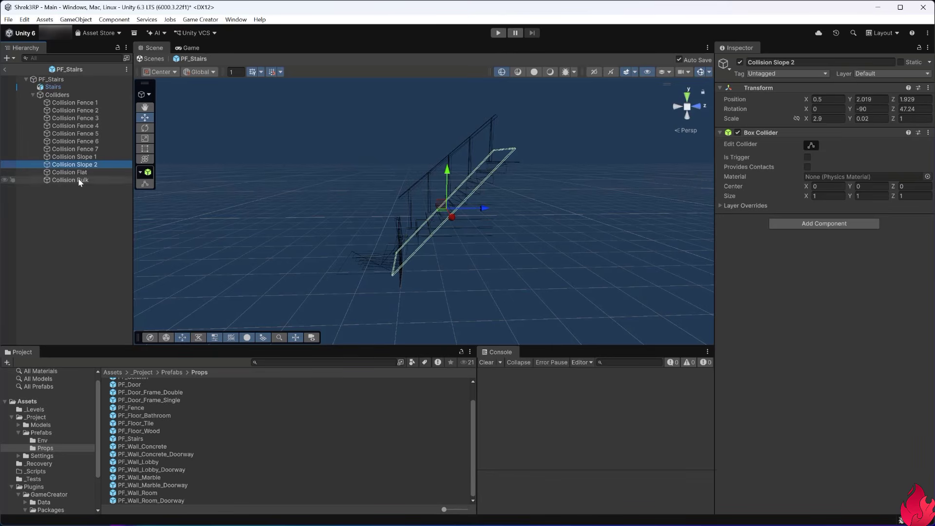
key("Up")
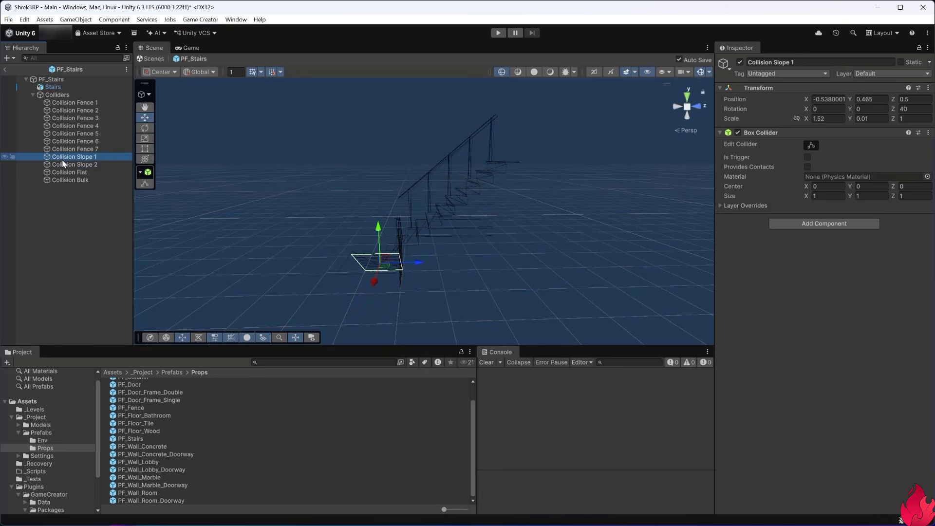
left_click(62, 172)
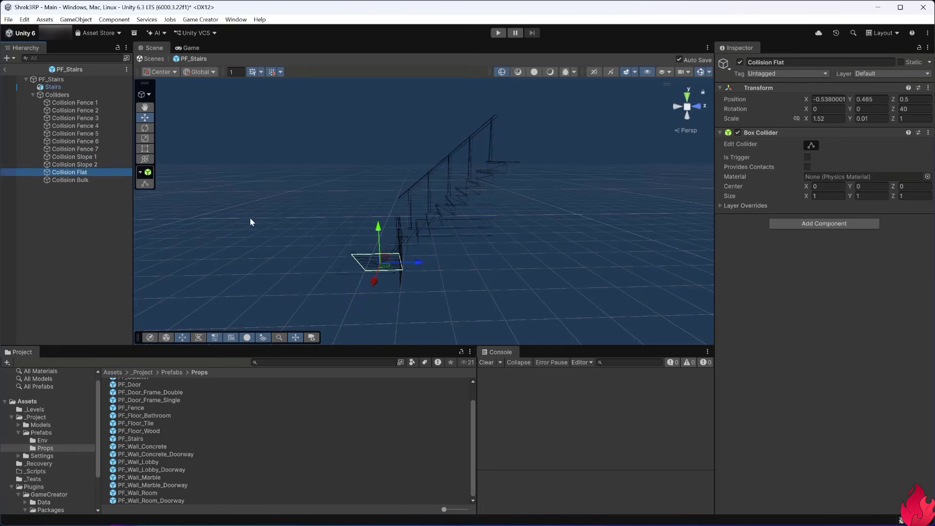
left_click(64, 166)
left_click(70, 173)
left_click_drag(451, 291, 501, 276, "alt")
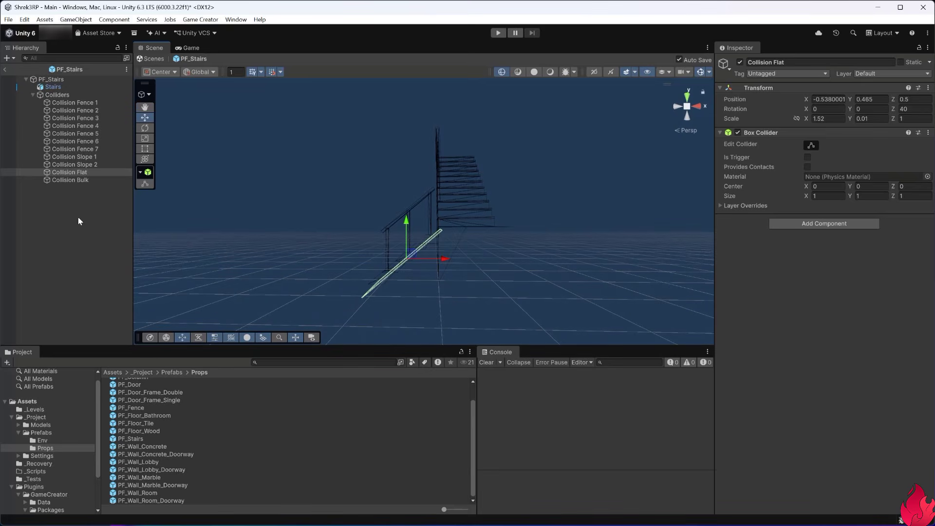
left_click(68, 180)
left_click(69, 172)
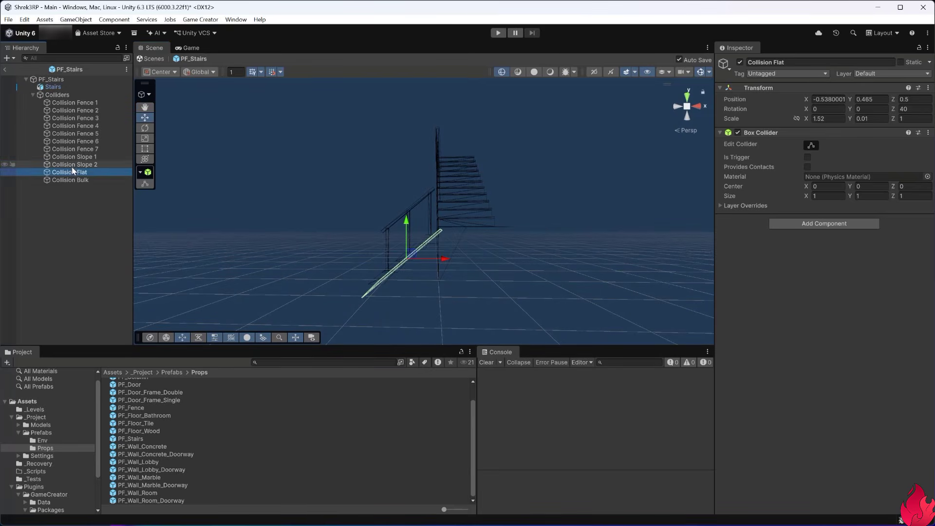
left_click(72, 166)
key("Up")
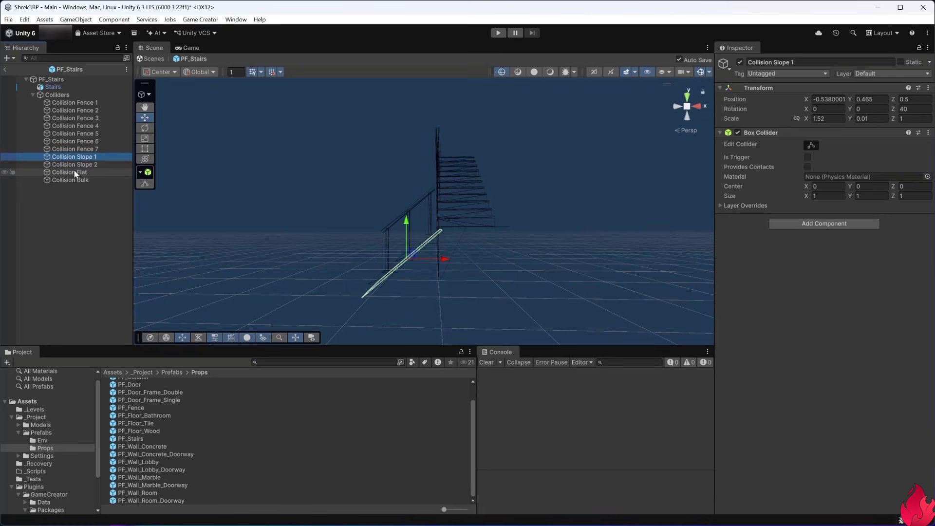
Step: Level the Collision Flat box collider in PF_Stairs by setting its Z rotation to 0
left_click(73, 171)
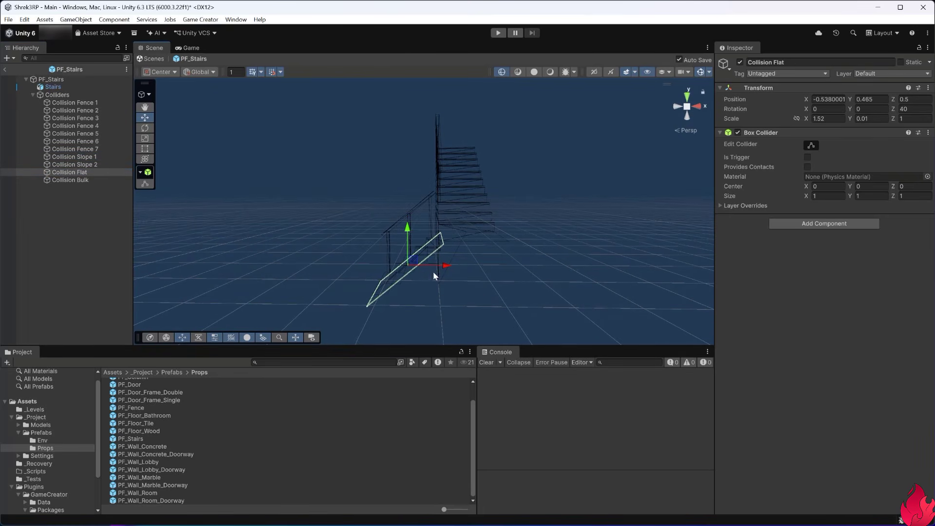
key("r")
key("e")
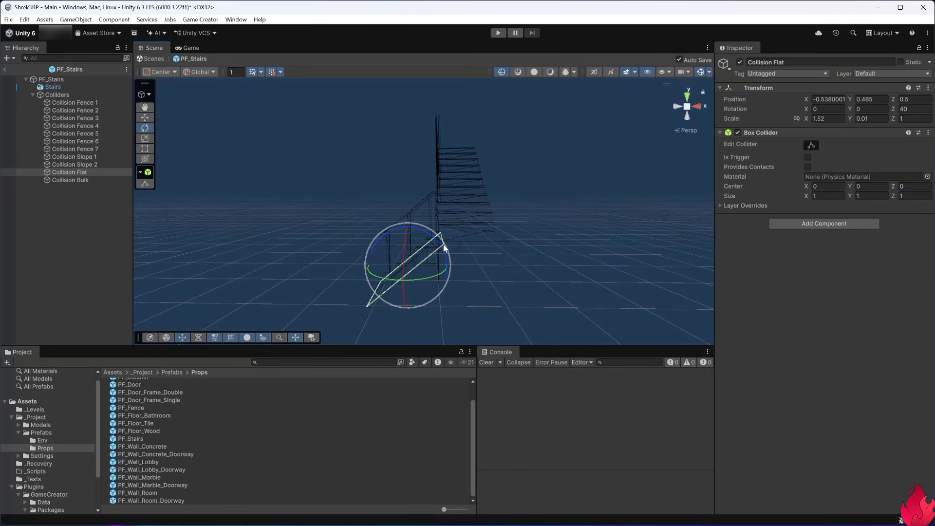
left_click_drag(444, 253, 432, 306)
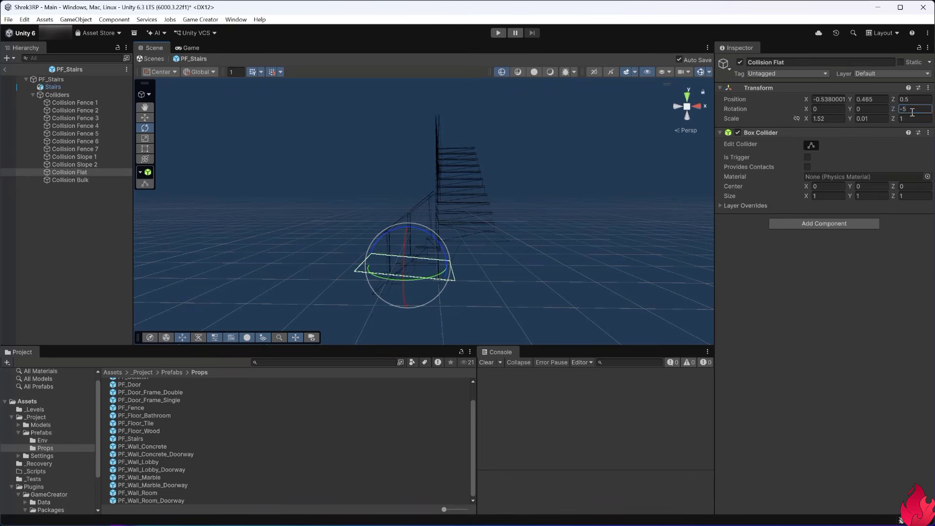
type("0")
key("Return")
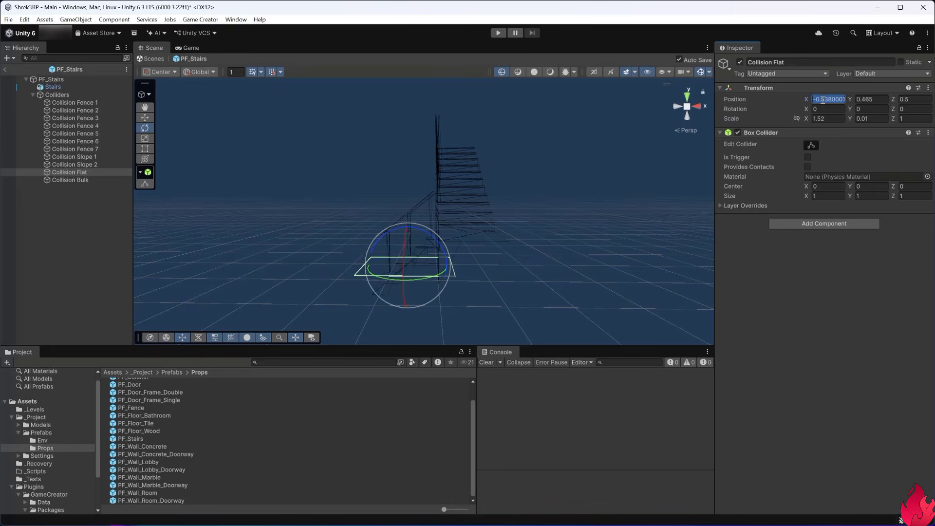
Step: Set Collision Flat's X and Y position to 0 and its X scale to 1
type("00")
key("Tab")
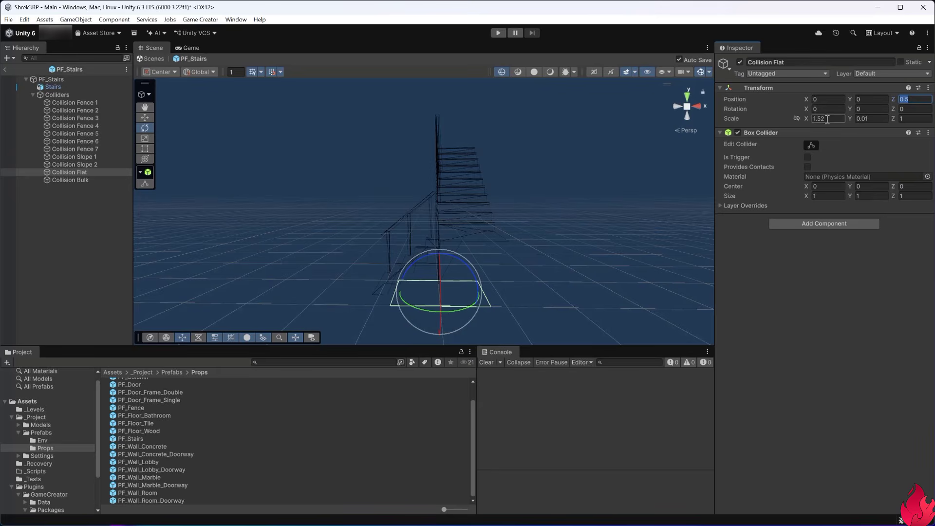
left_click_drag(560, 246, 776, 251, "alt")
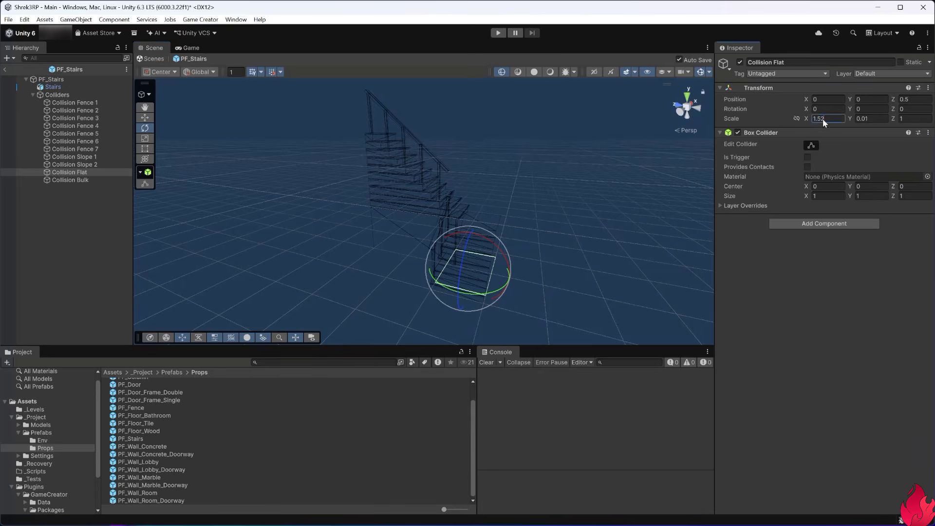
left_click_drag(560, 290, 400, 311, "alt")
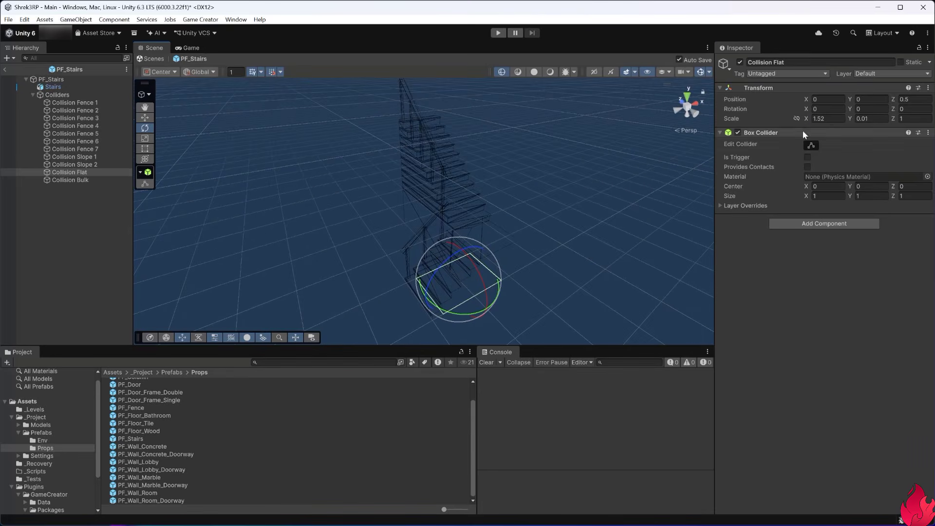
key("Tab")
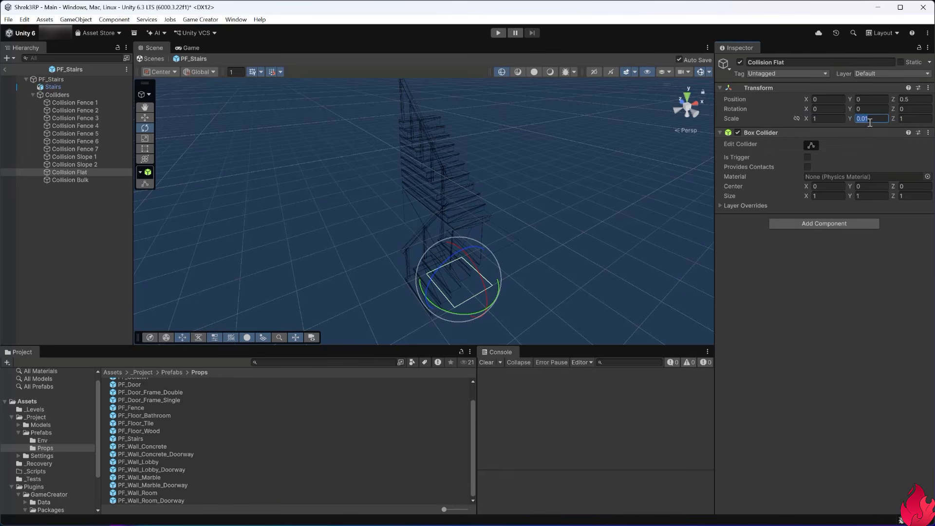
Step: Set the snapping grid size to 0.1 and move Collision Flat onto the stair landing at position X 0.5, Y 1
left_click_drag(600, 295, 491, 174, "alt")
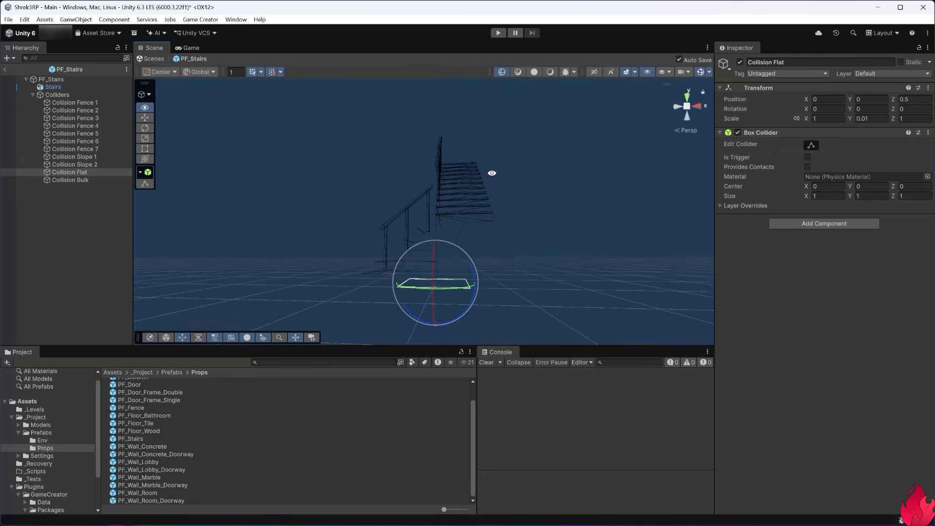
key("w")
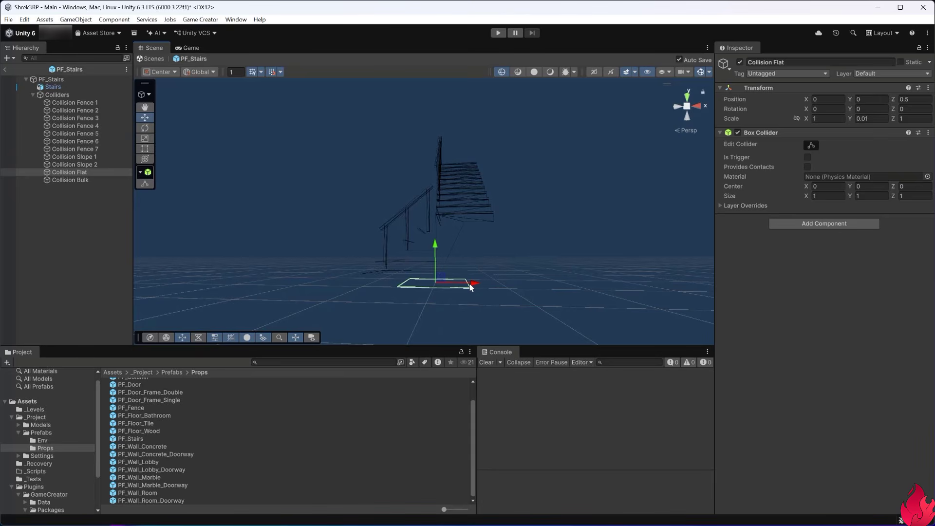
left_click(260, 72)
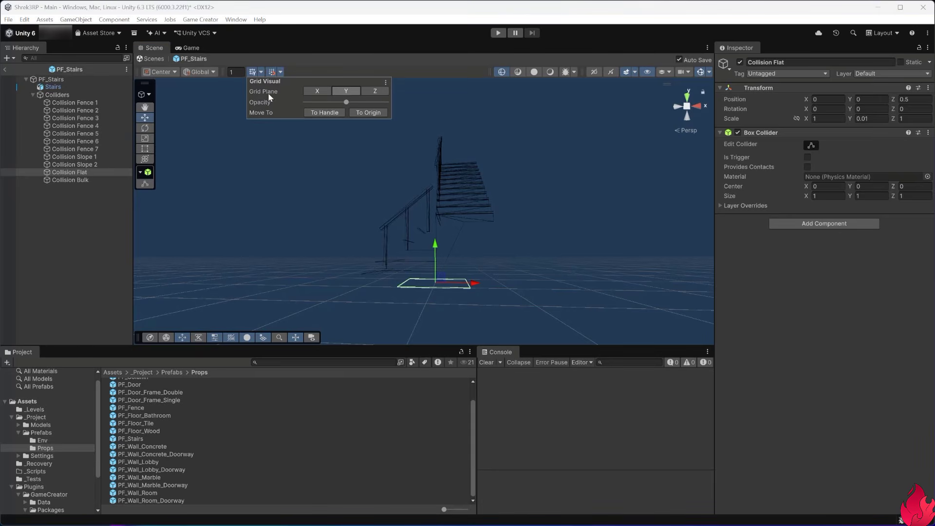
left_click(281, 71)
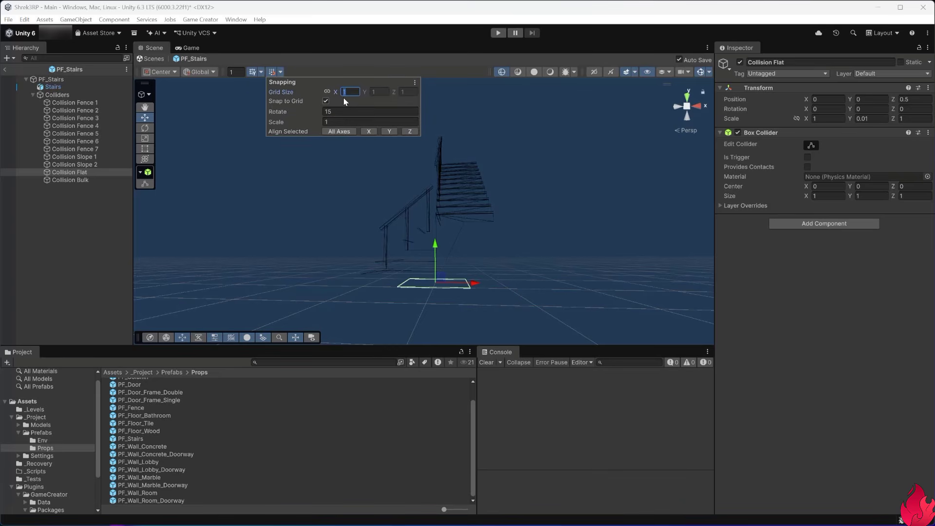
type(".1")
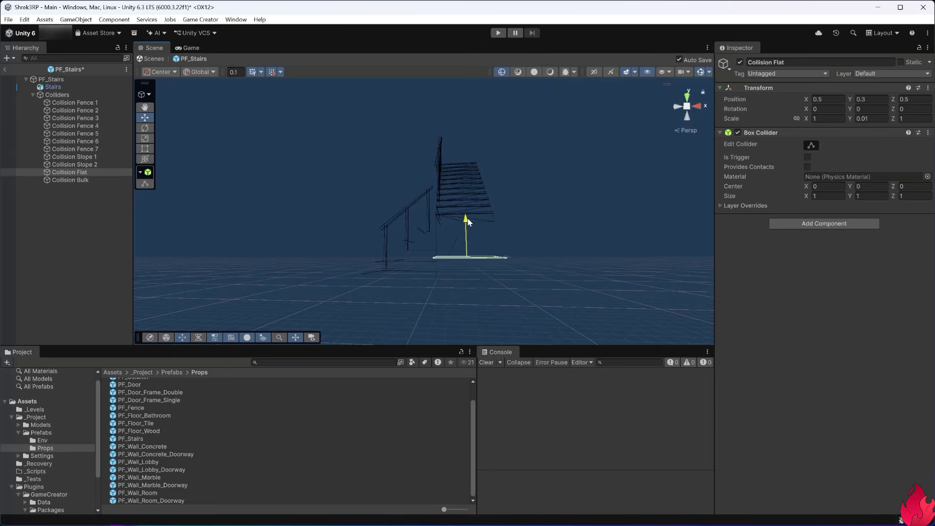
left_click_drag(466, 186, 471, 273, "alt")
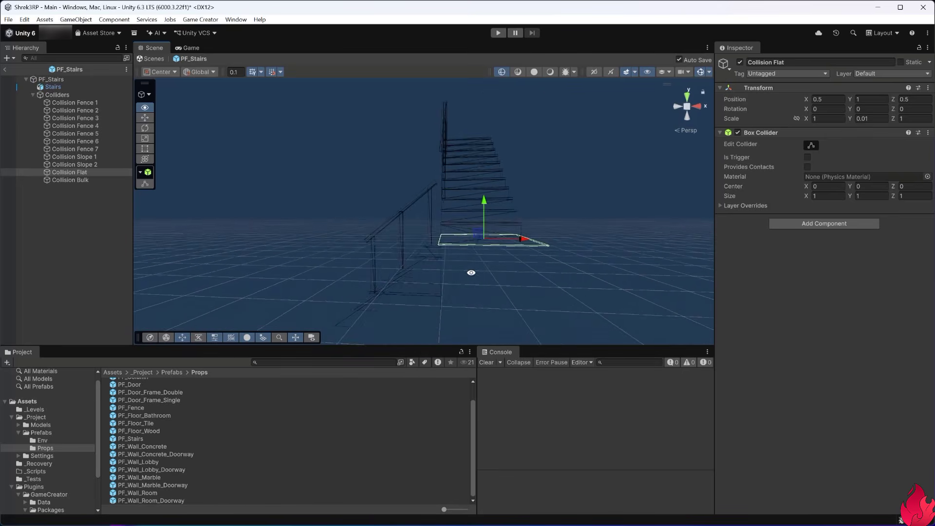
left_click_drag(240, 199, 210, 217, "alt")
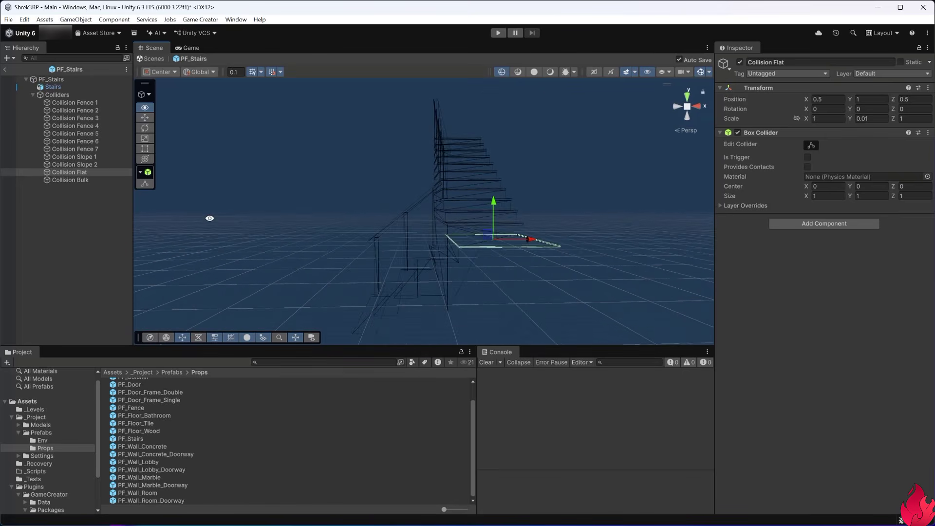
Step: Compare Collision Flat with both slope colliders and lower it to Y 0.964 to line up with their edges
left_click(85, 166, "ctrl")
left_click_drag(500, 284, 304, 275, "alt")
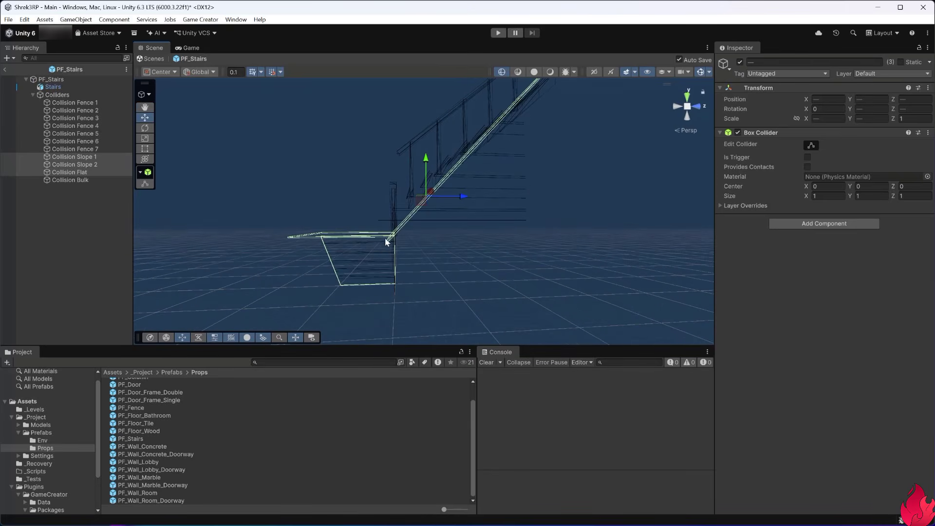
left_click_drag(379, 249, 482, 248, "alt")
left_click_drag(551, 286, 535, 290, "alt")
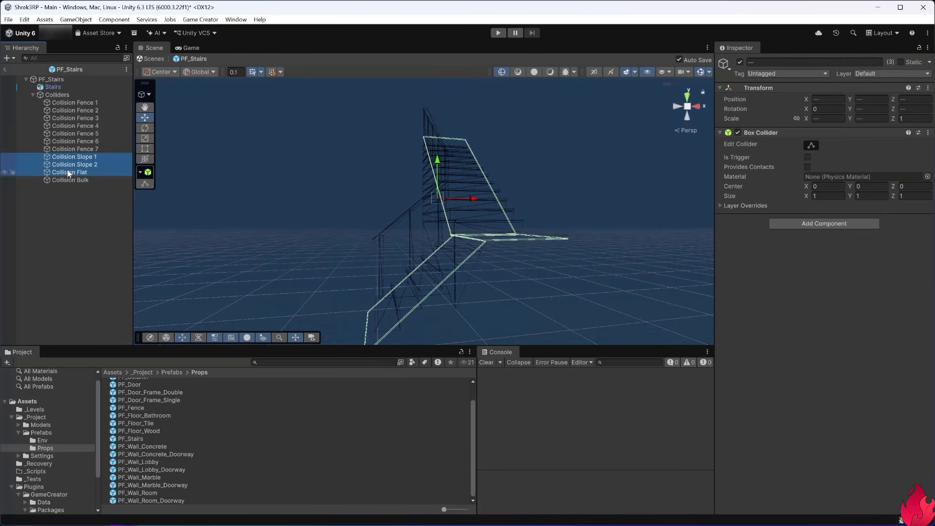
left_click_drag(456, 268, 504, 260, "alt")
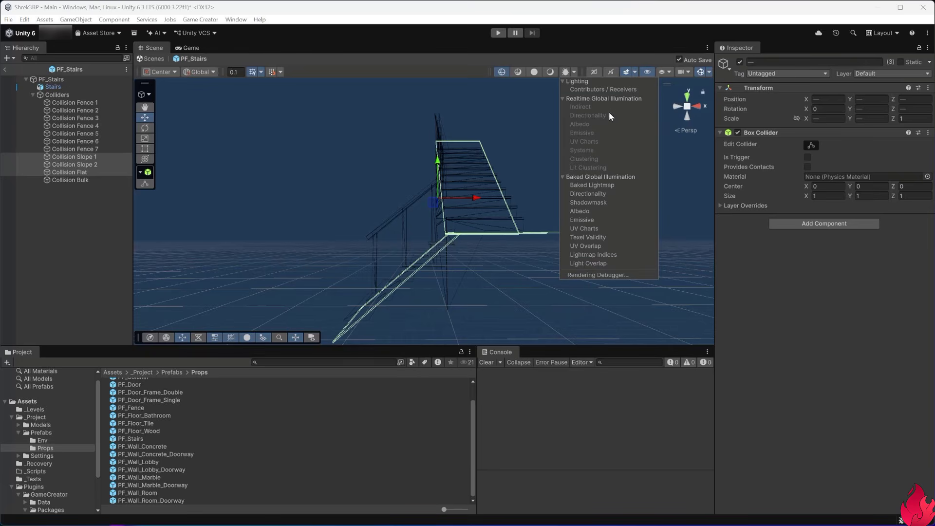
left_click(634, 71)
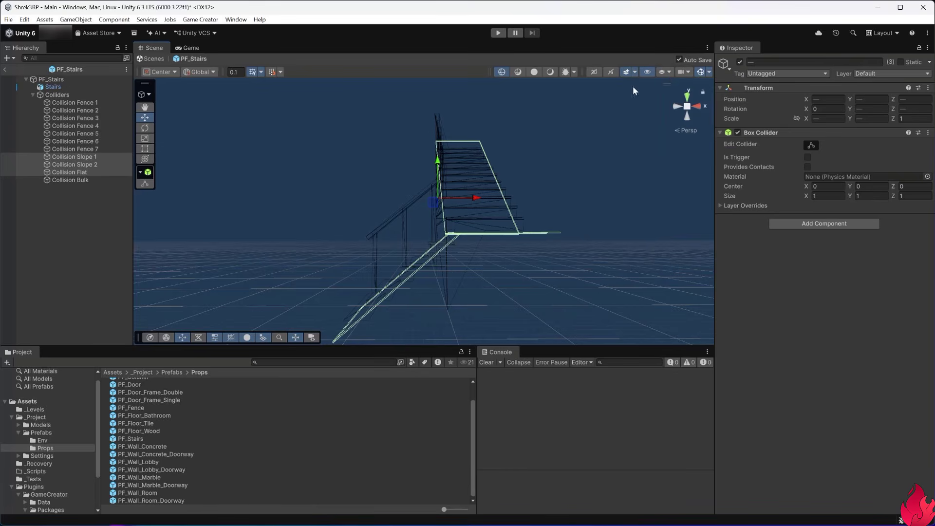
mouse_move(466, 267)
left_mouse_down("alt")
mouse_move(439, 271)
mouse_move(470, 288)
mouse_move(518, 251)
mouse_move(521, 290)
mouse_move(502, 292)
mouse_move(492, 261)
mouse_move(453, 259)
mouse_move(468, 258)
left_mouse_up("alt")
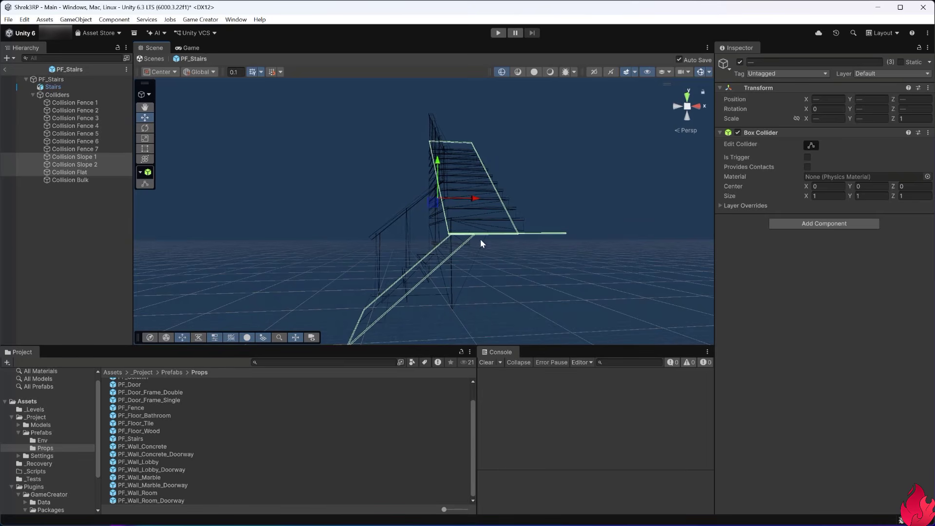
left_click_drag(481, 240, 485, 270, "alt")
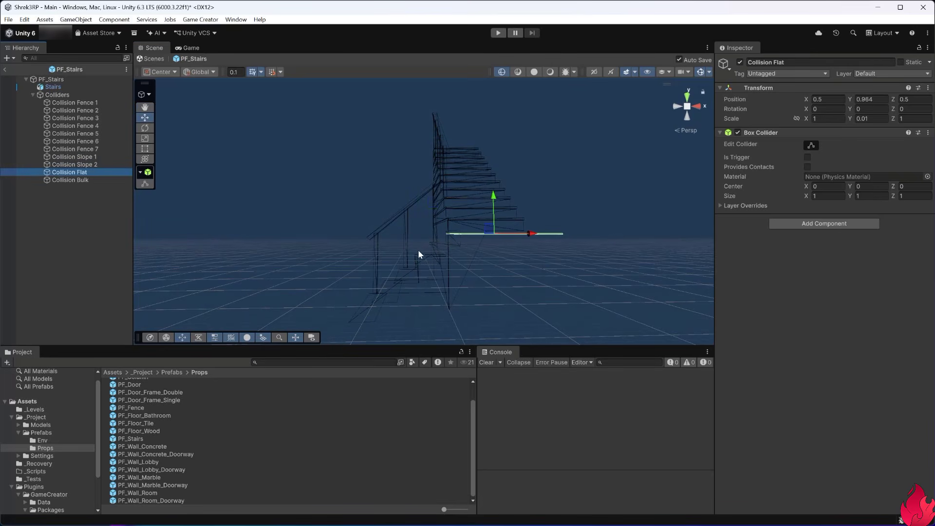
Step: Nudge Collision Flat so its edge meets the top of Collision Slope 1, and check the junction with both slopes
key("f")
left_click_drag(461, 260, 470, 289, "alt")
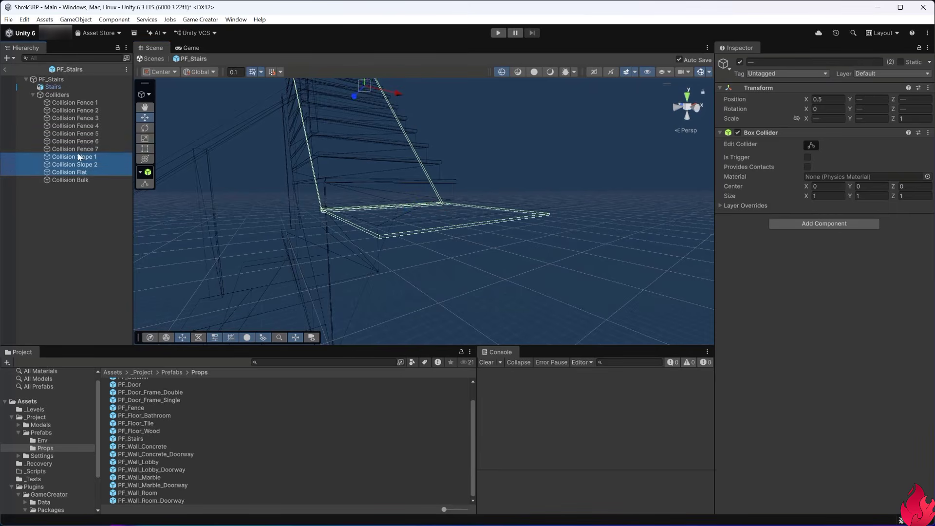
left_click_drag(318, 285, 344, 275, "alt")
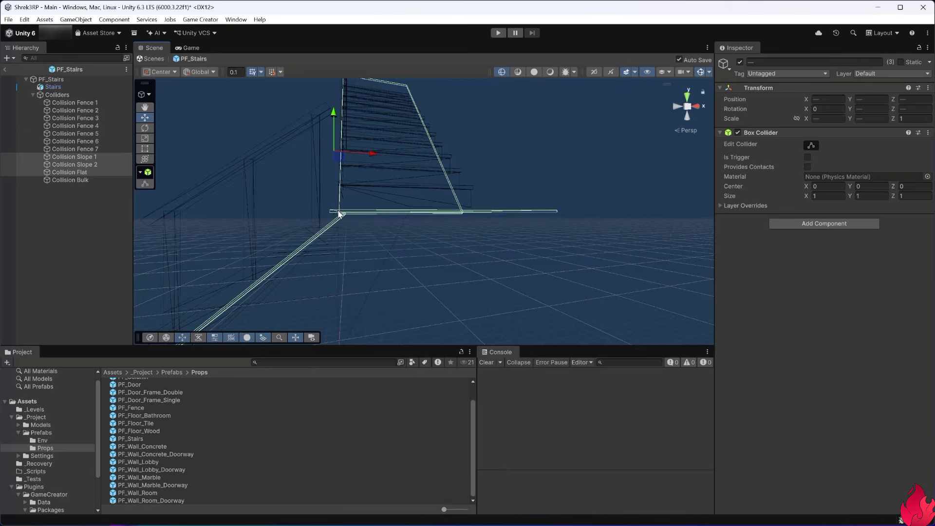
mouse_move(356, 242)
left_mouse_down("alt")
mouse_move(372, 259)
mouse_move(357, 261)
mouse_move(368, 250)
mouse_move(539, 251)
mouse_move(355, 250)
mouse_move(366, 255)
left_mouse_up("alt")
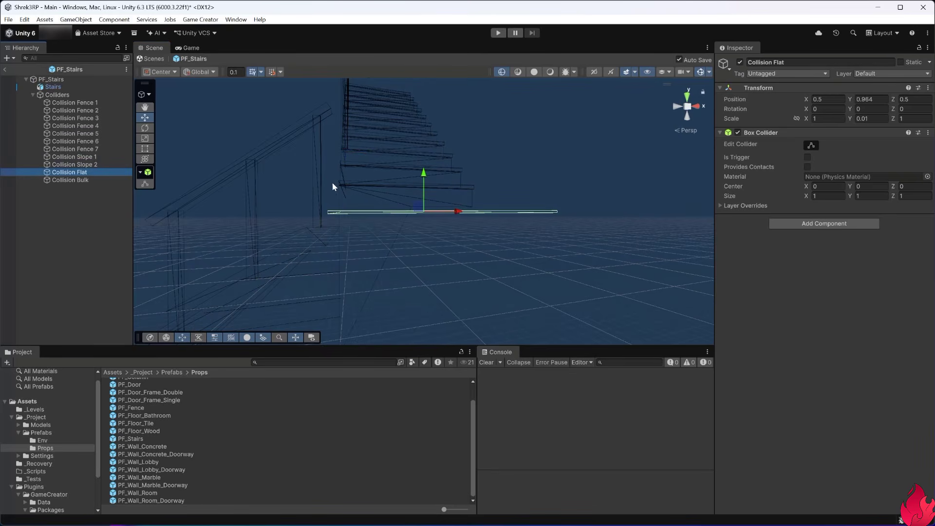
left_click_drag(423, 173, 423, 173)
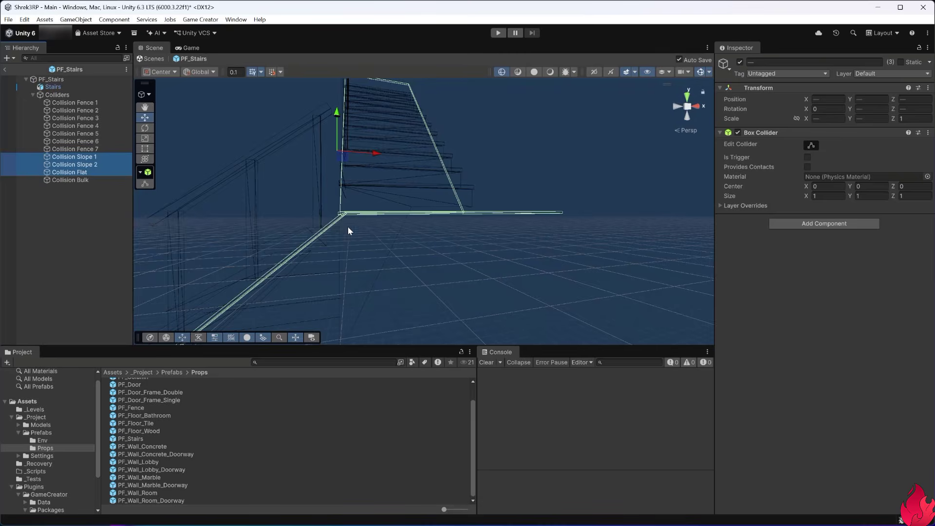
mouse_move(347, 230)
left_mouse_down("alt")
mouse_move(369, 228)
mouse_move(341, 224)
left_mouse_up("alt")
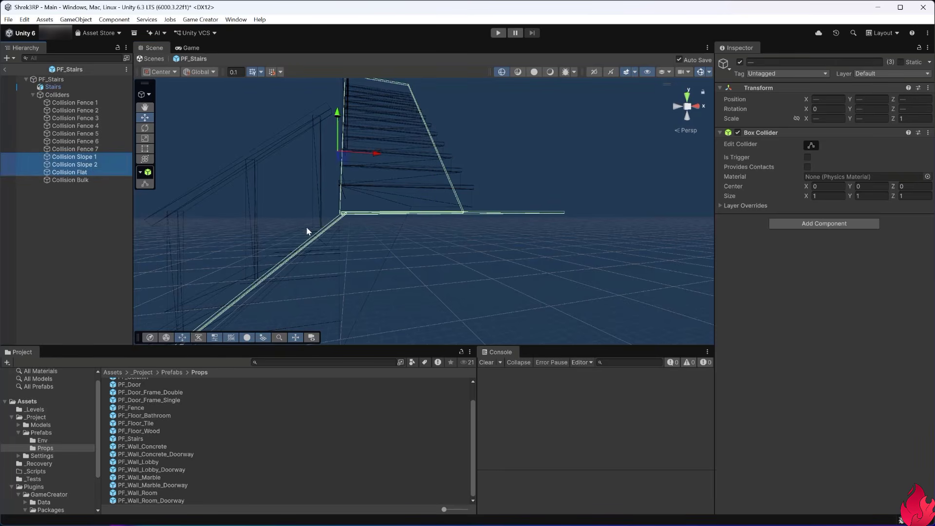
mouse_move(307, 231)
left_mouse_down("alt")
mouse_move(334, 244)
mouse_move(328, 259)
mouse_move(408, 221)
mouse_move(526, 242)
mouse_move(511, 271)
mouse_move(432, 309)
mouse_move(188, 261)
mouse_move(303, 243)
left_mouse_up("alt")
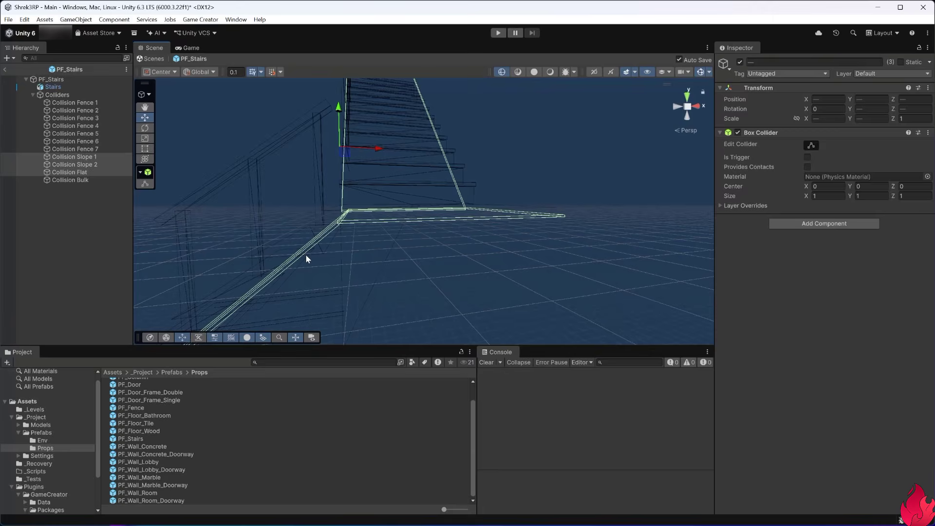
Step: Enter play mode, walk the Player to the wallpapered stairs room, up the staircase and into the wood-floored rooms
key("ctrl+p")
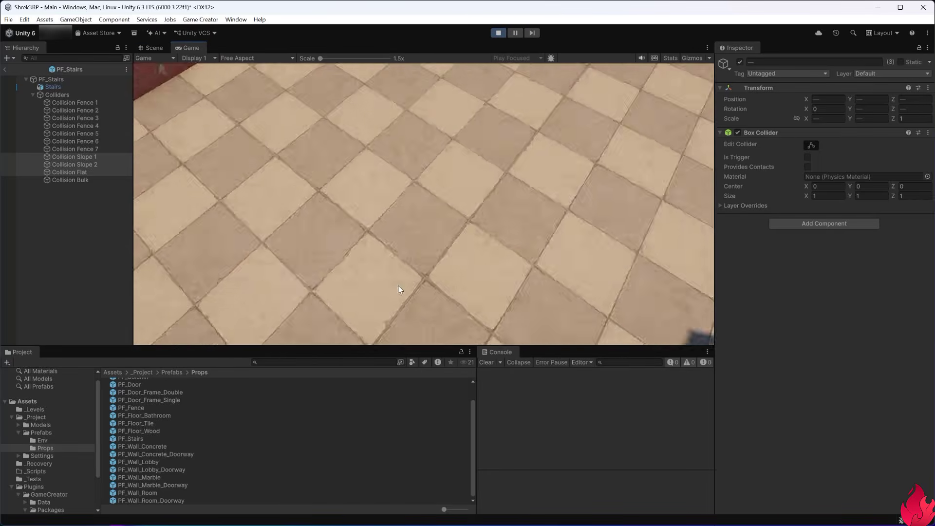
key("w")
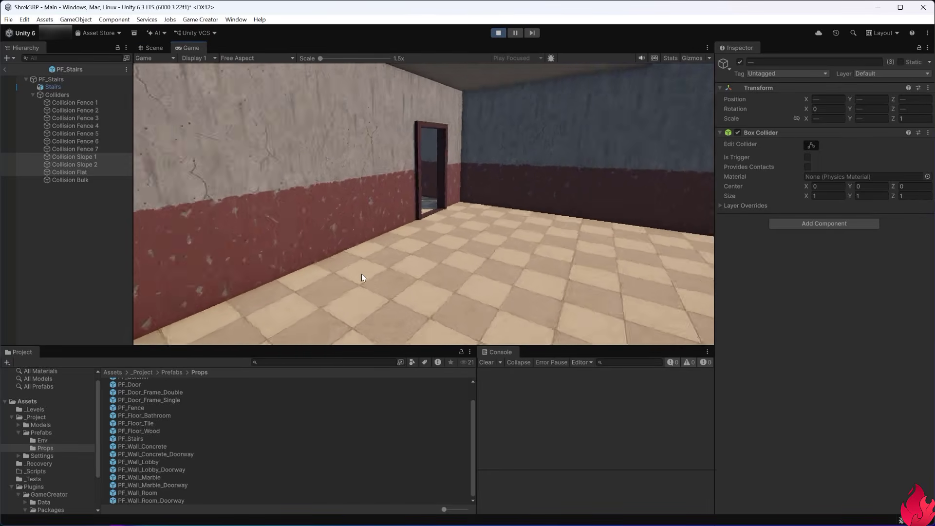
key("w")
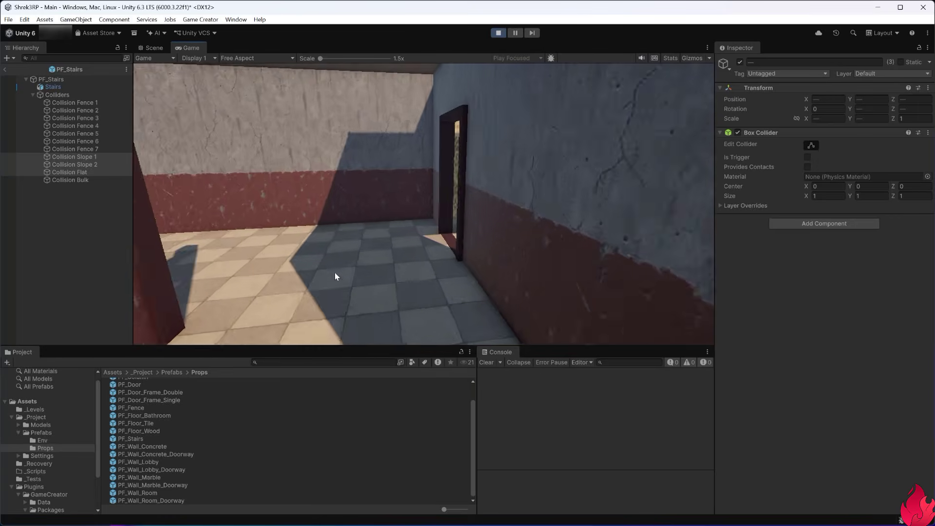
key("w")
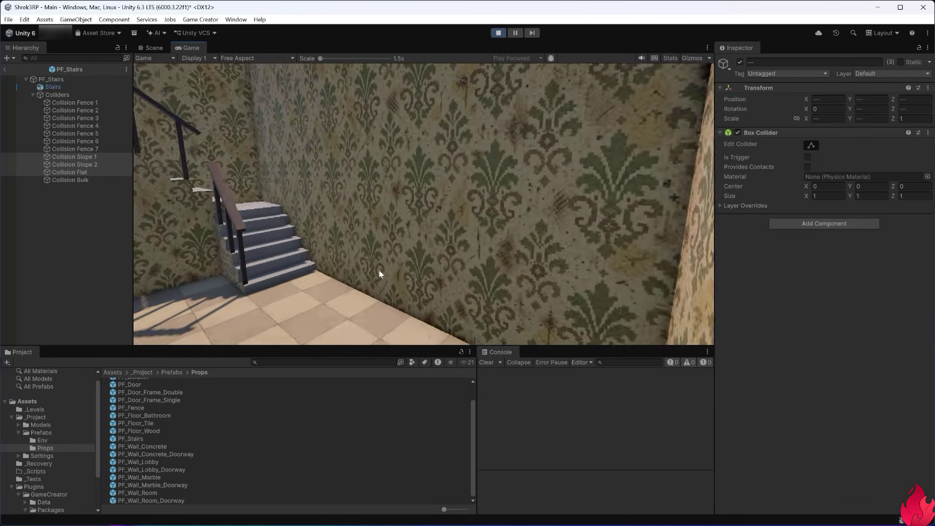
key("w")
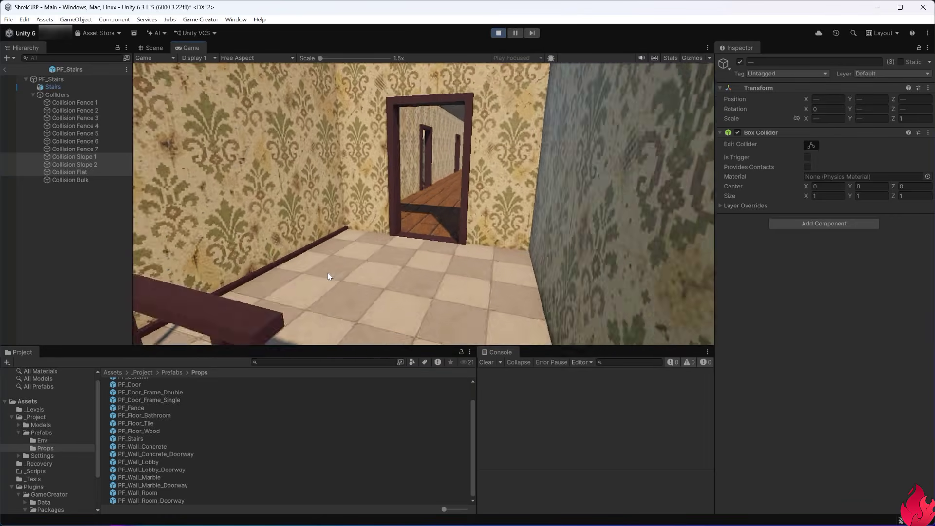
key("w")
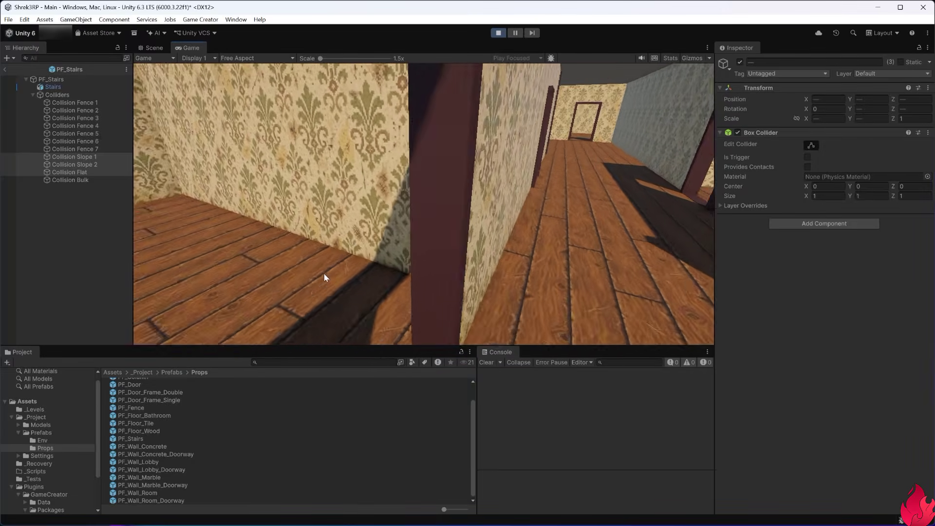
key("w")
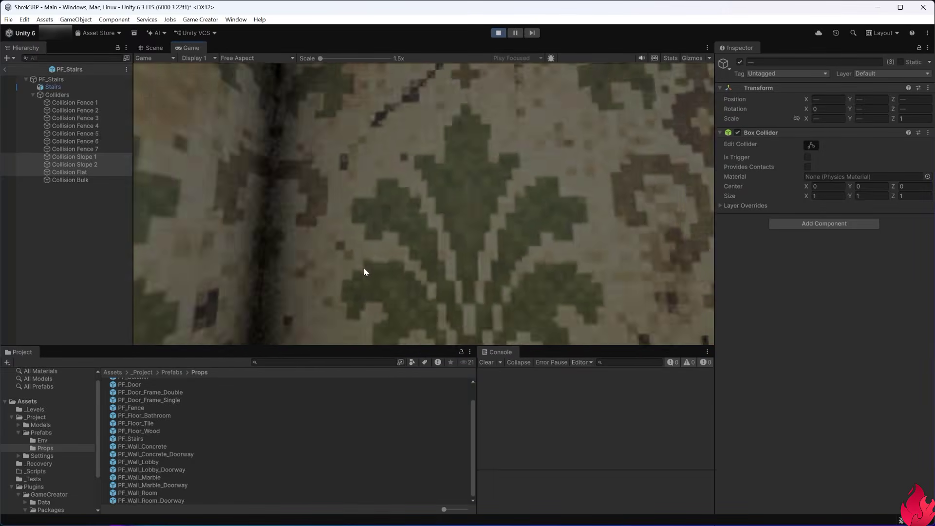
key("w")
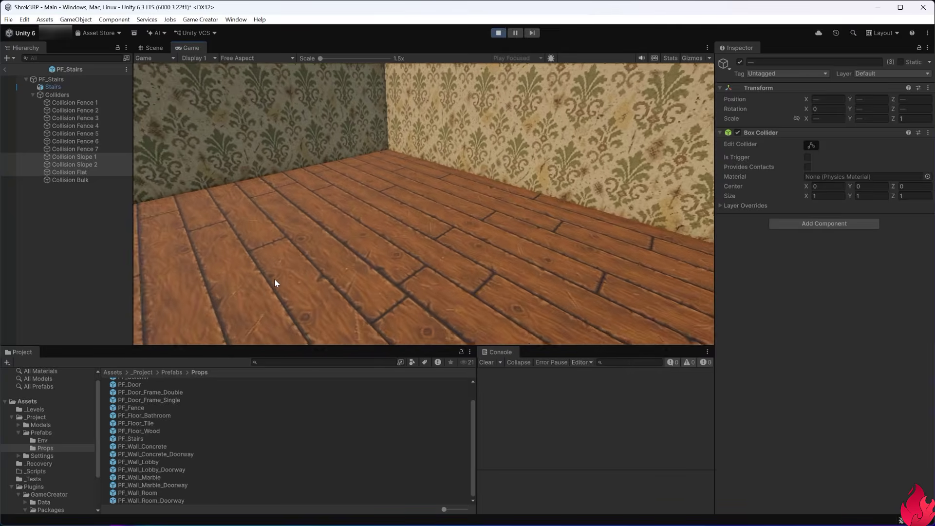
Step: Walk the Player along the walls and through the doorways of the upstairs wood-floored rooms to check their collisions
key("w")
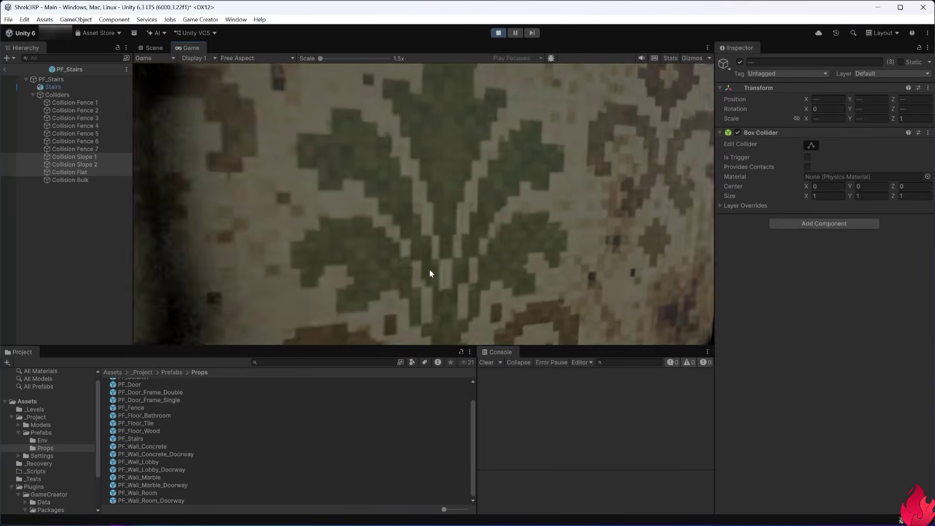
key("w")
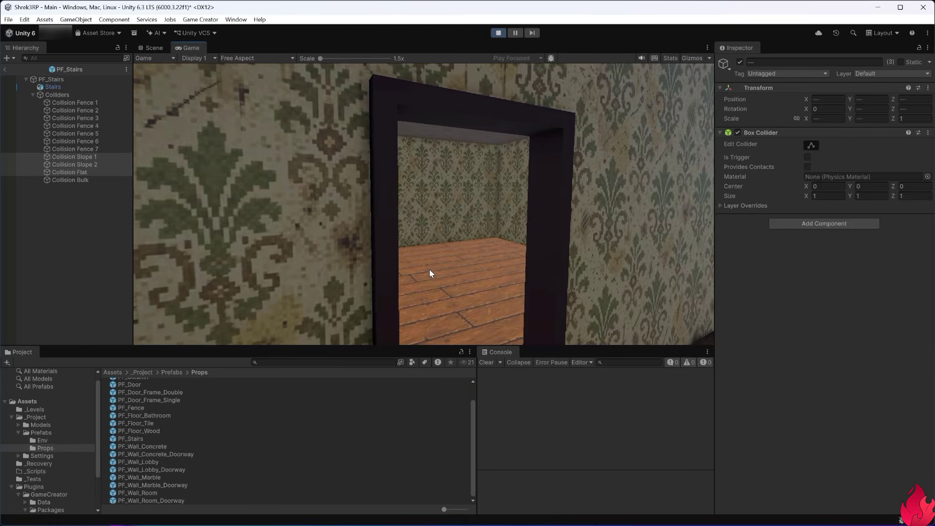
key("w")
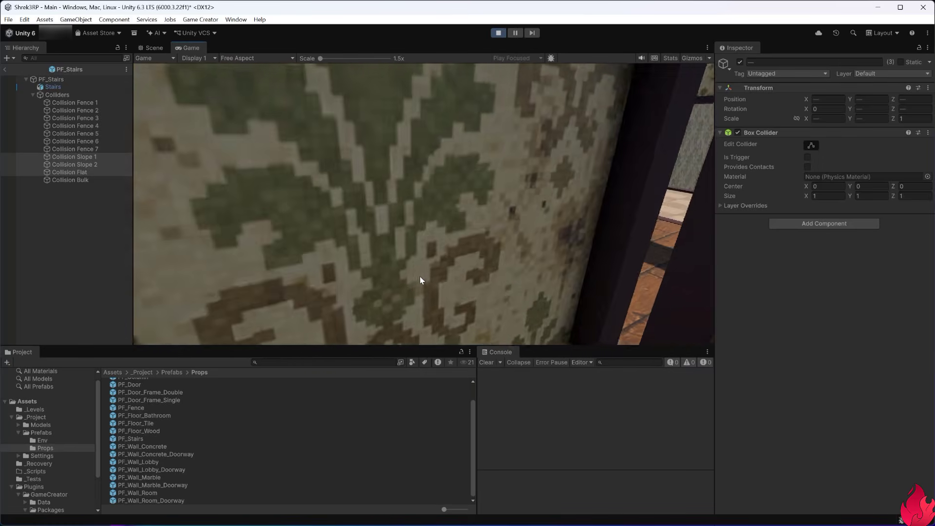
key("s")
key("w")
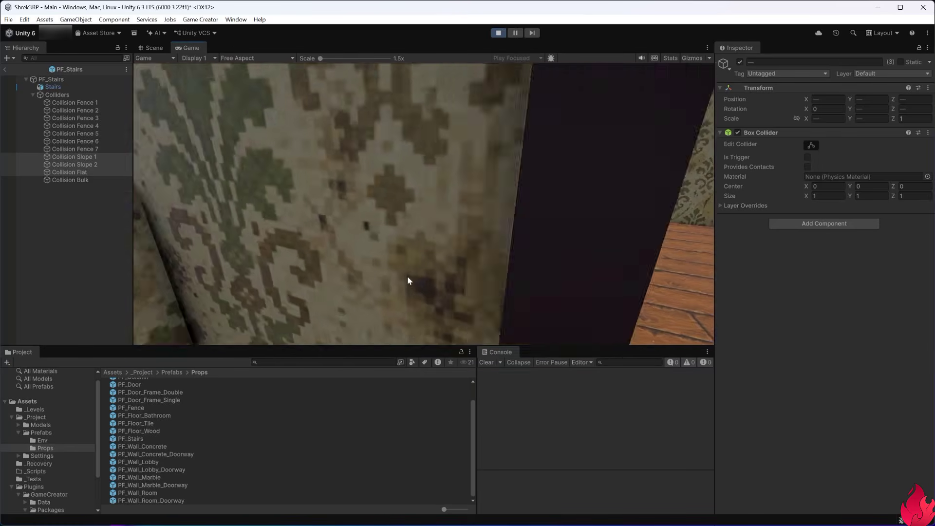
key("w")
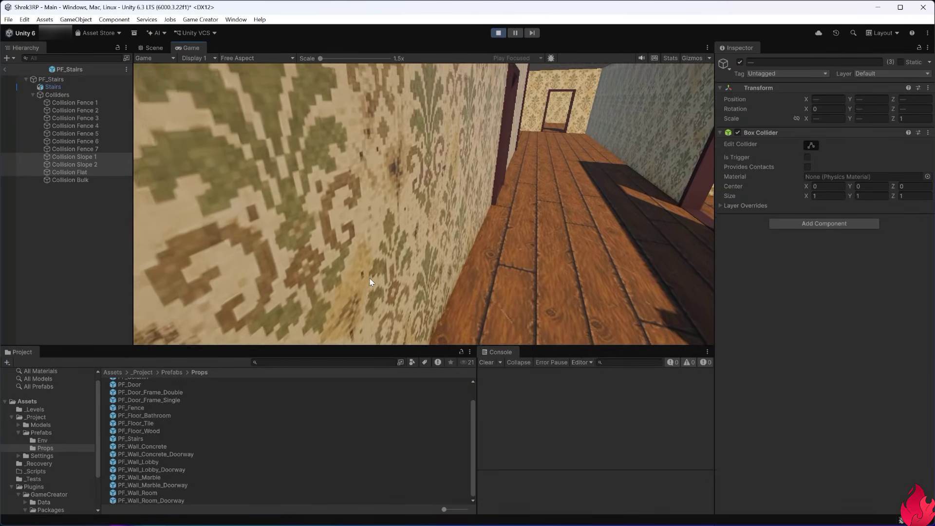
key("w")
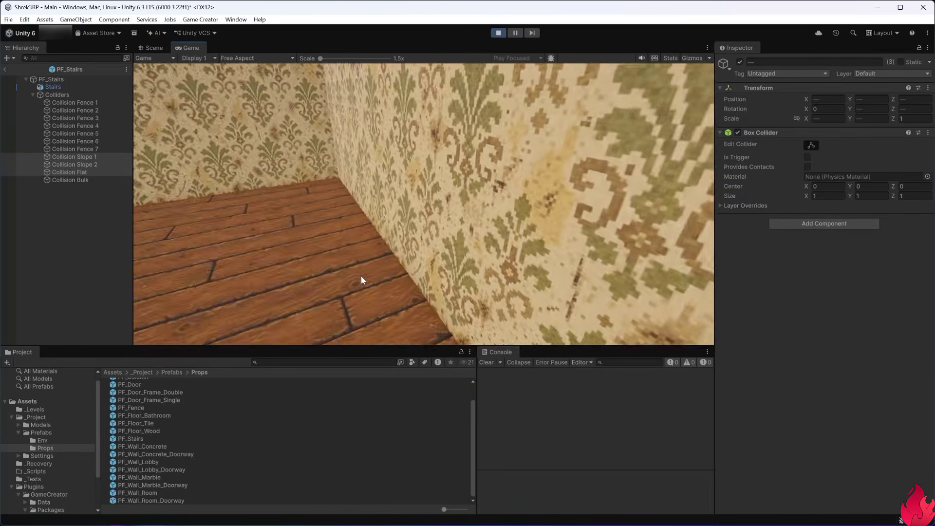
key("w")
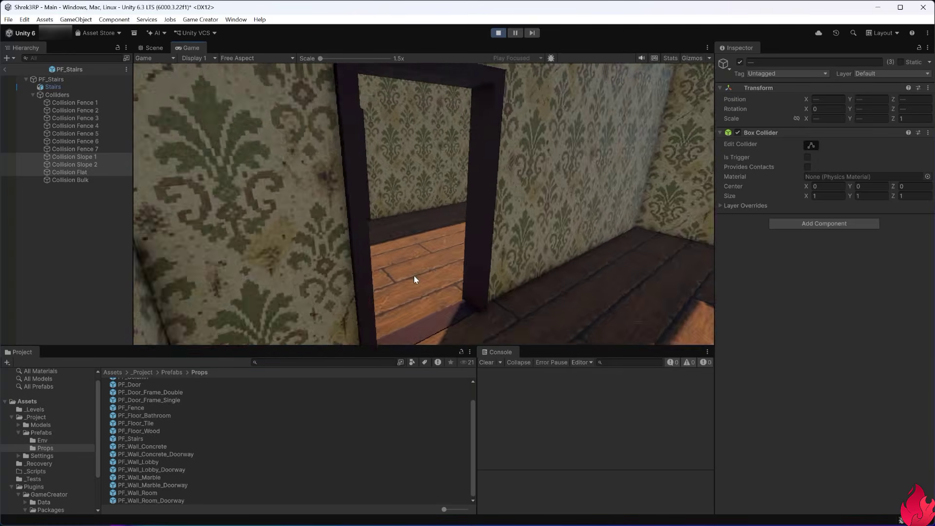
key("w")
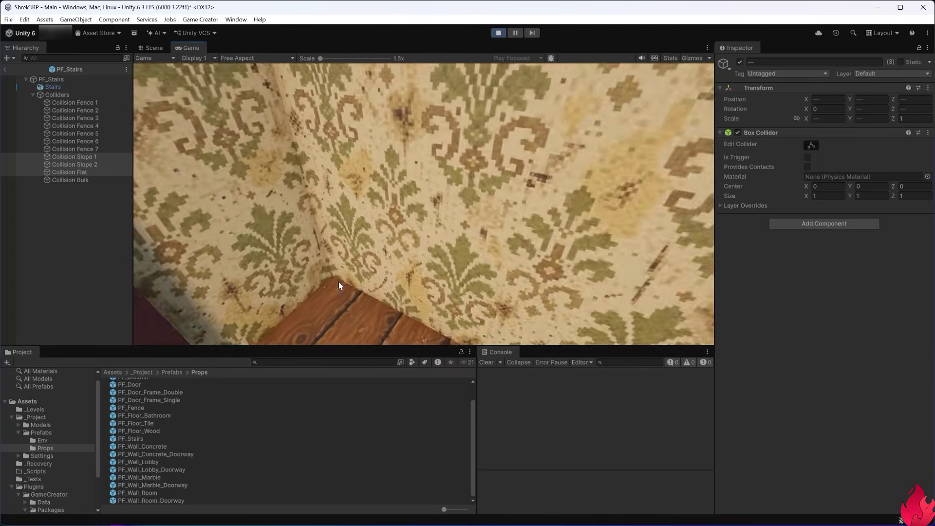
key("s")
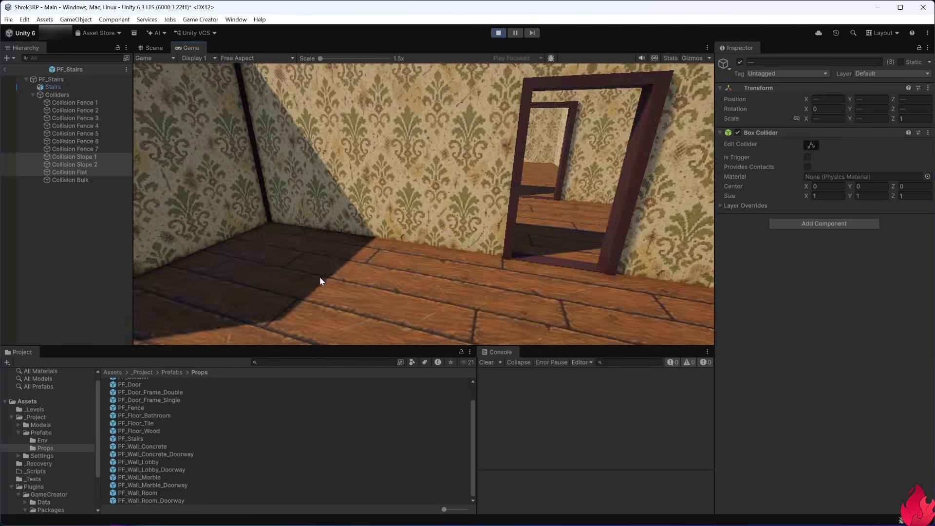
Step: Walk the Player into the shaded room corner, back out, and continue through the connecting doorways toward the corridor
key("w")
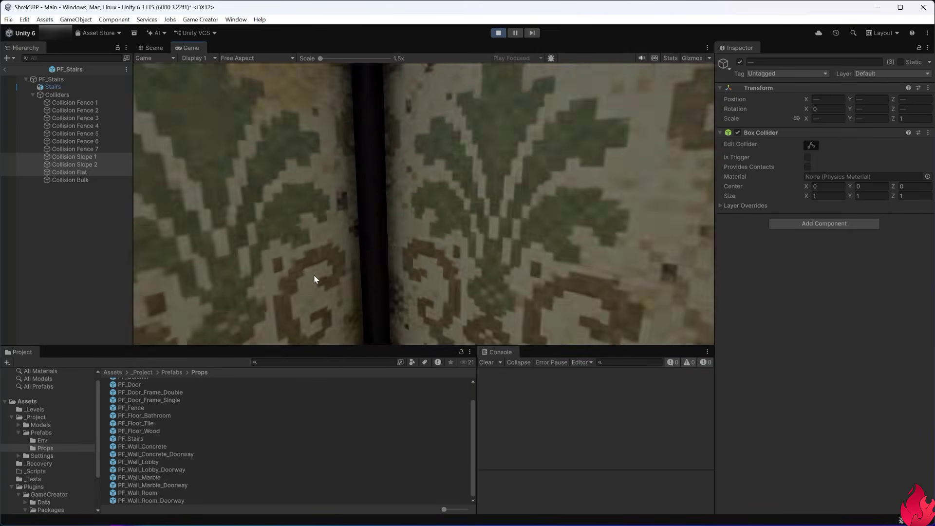
key("s")
key("s")
key("w")
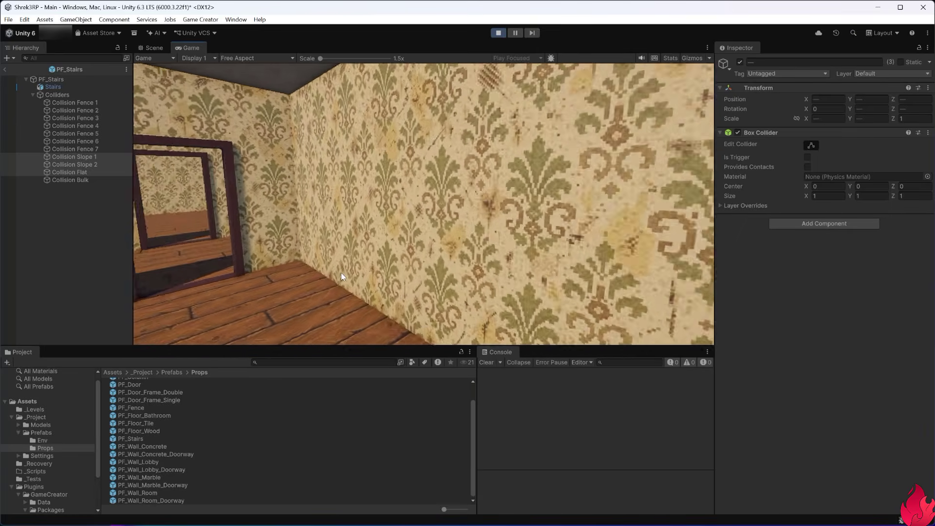
key("w")
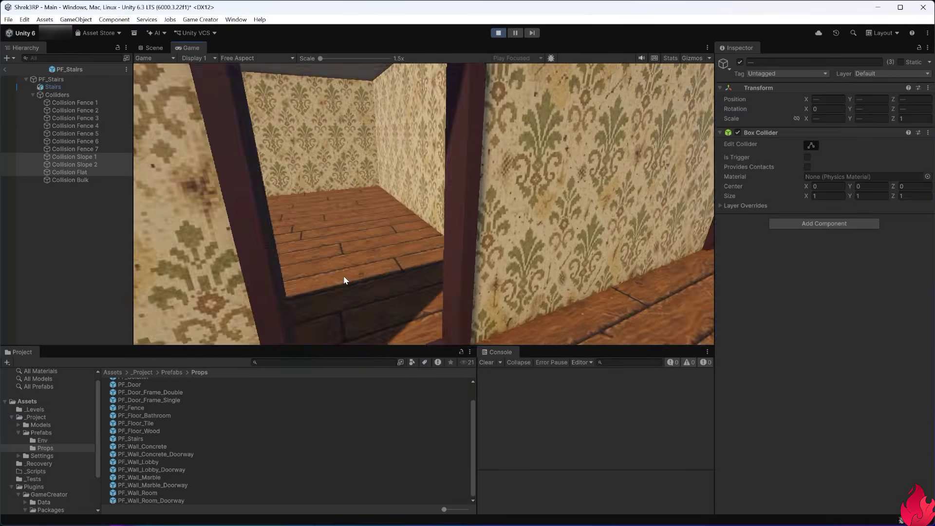
key("w")
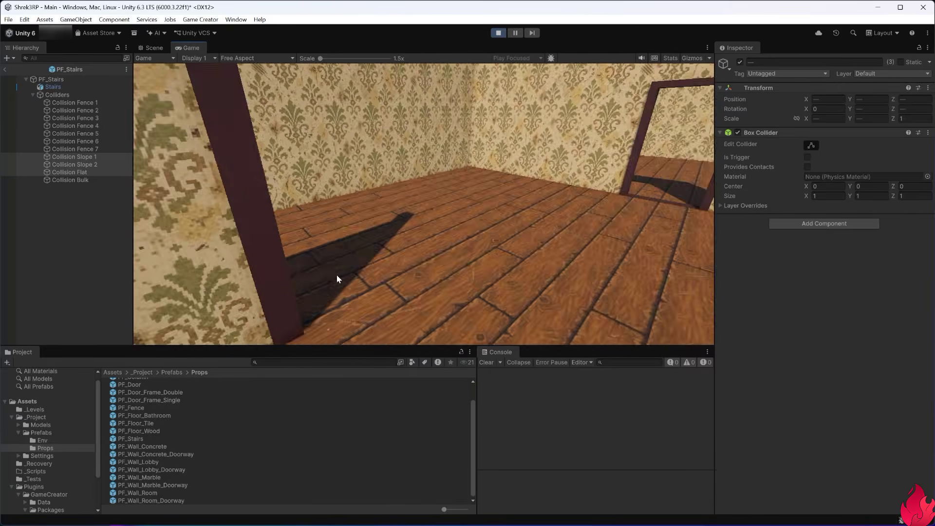
key("w")
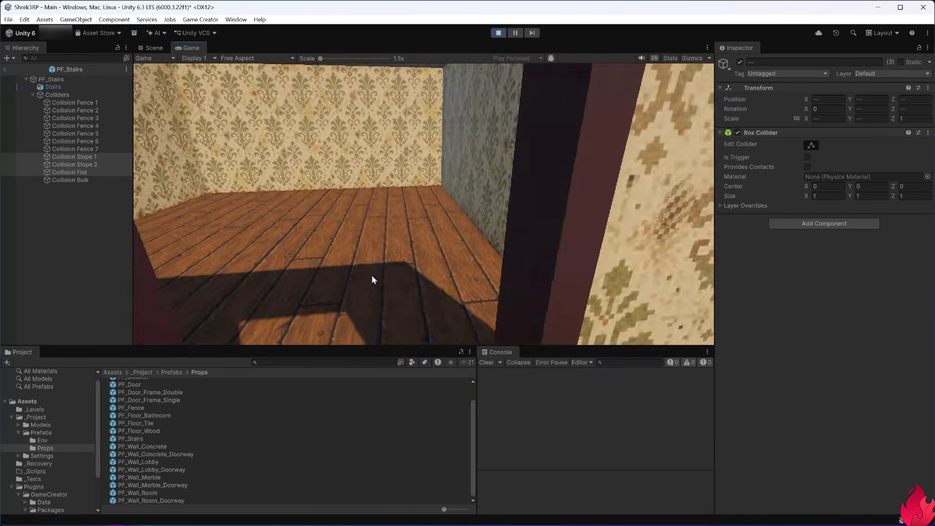
key("w")
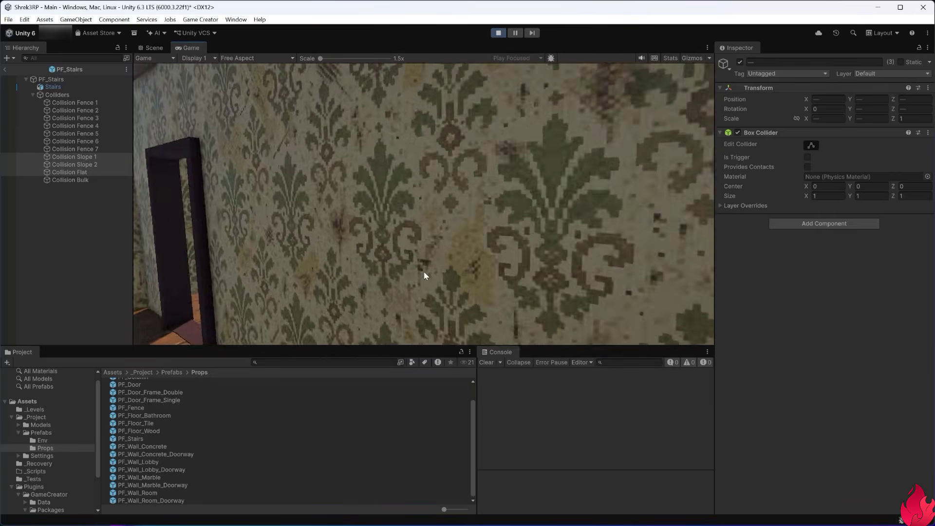
Step: Walk the Player down the long wood-floored corridor and through the far doorway to the railing above the staircase
key("w")
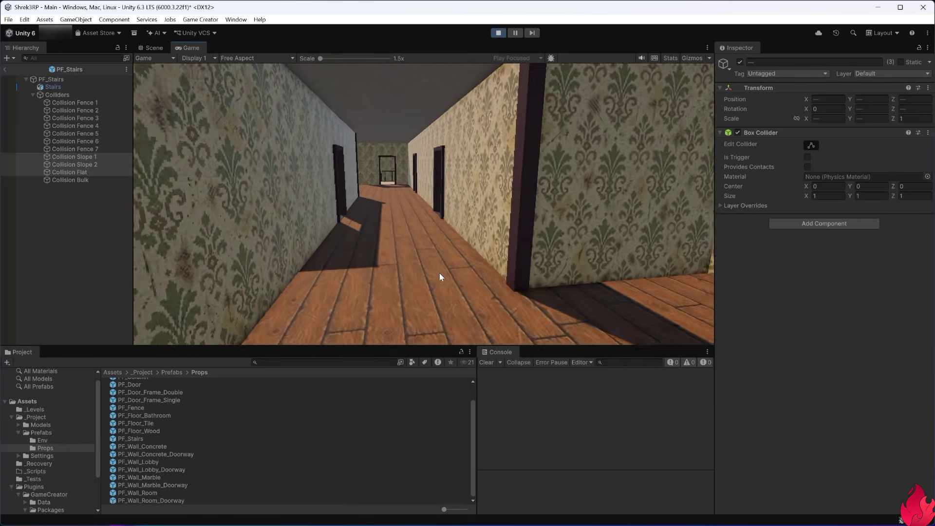
key("w")
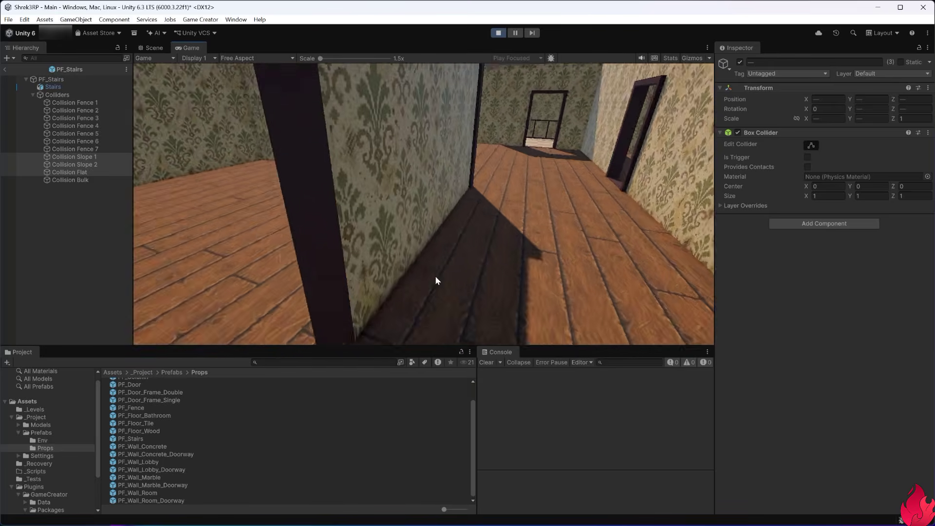
key("w")
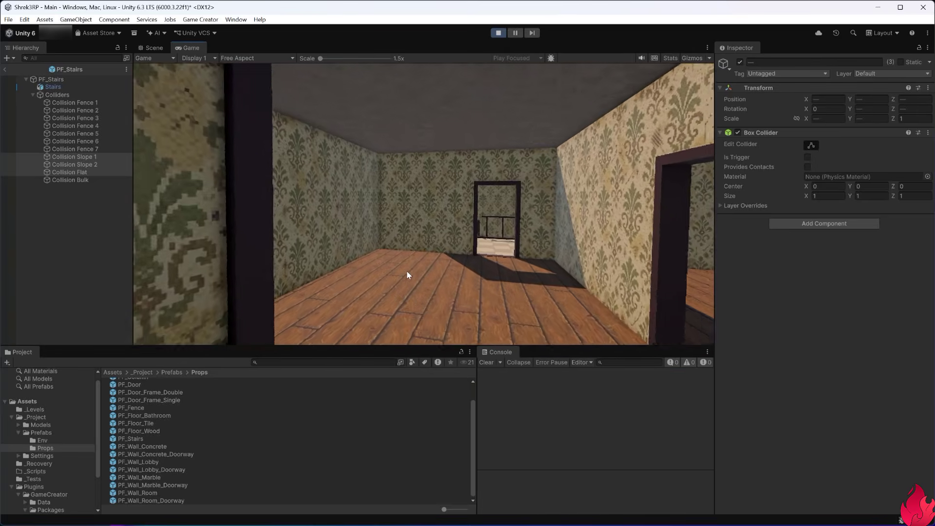
key("w")
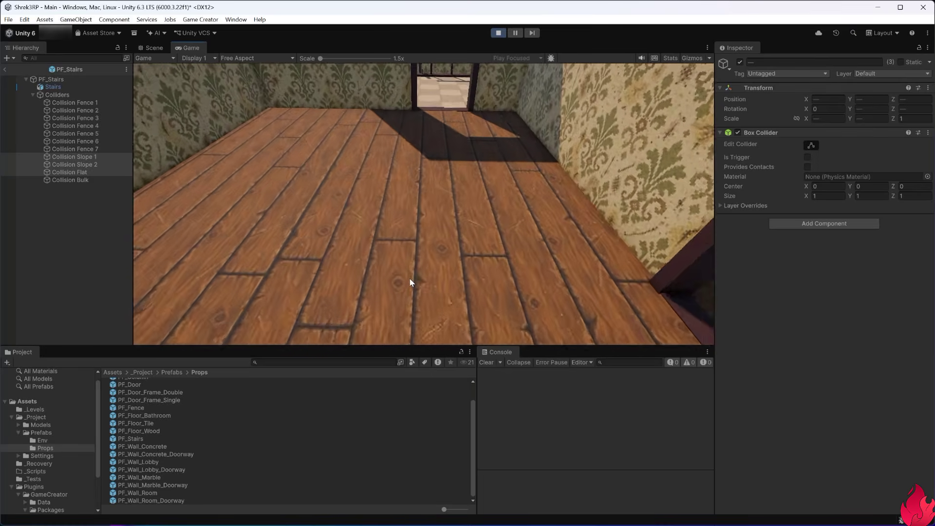
key("w")
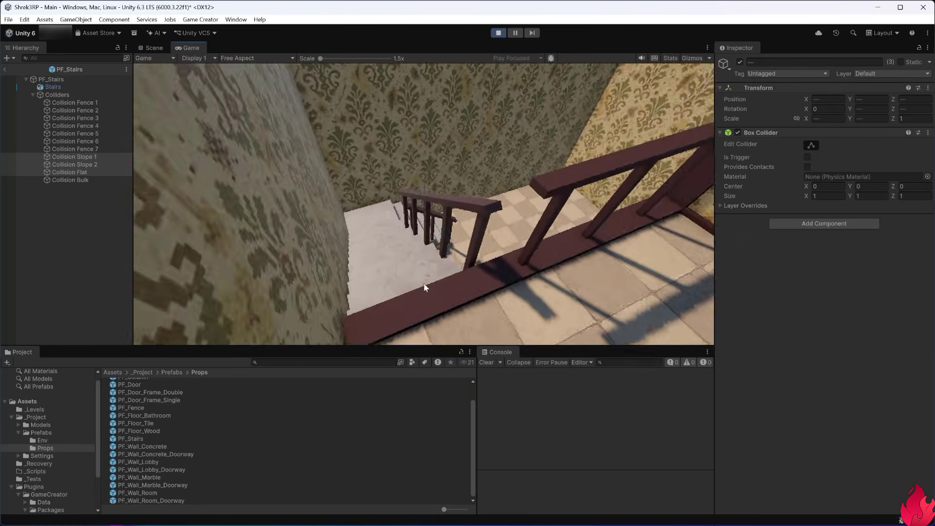